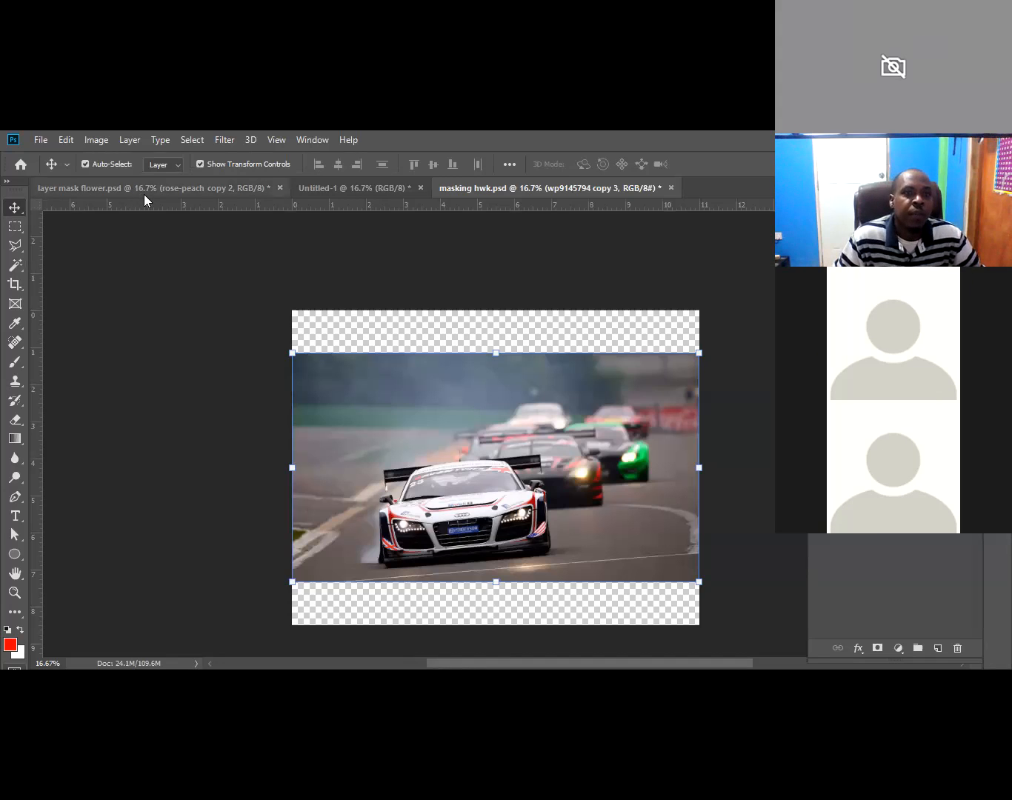
Step: Examine the adjustment commands available for the race car photo
click(88, 142)
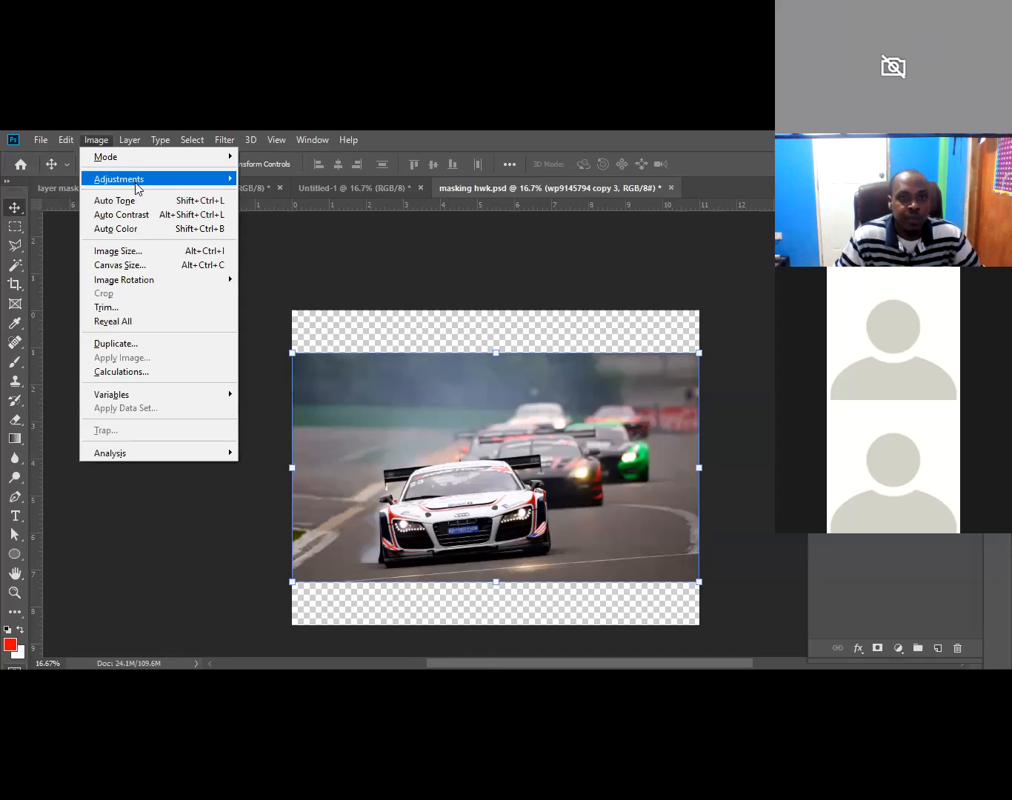
mouse_move(173, 181)
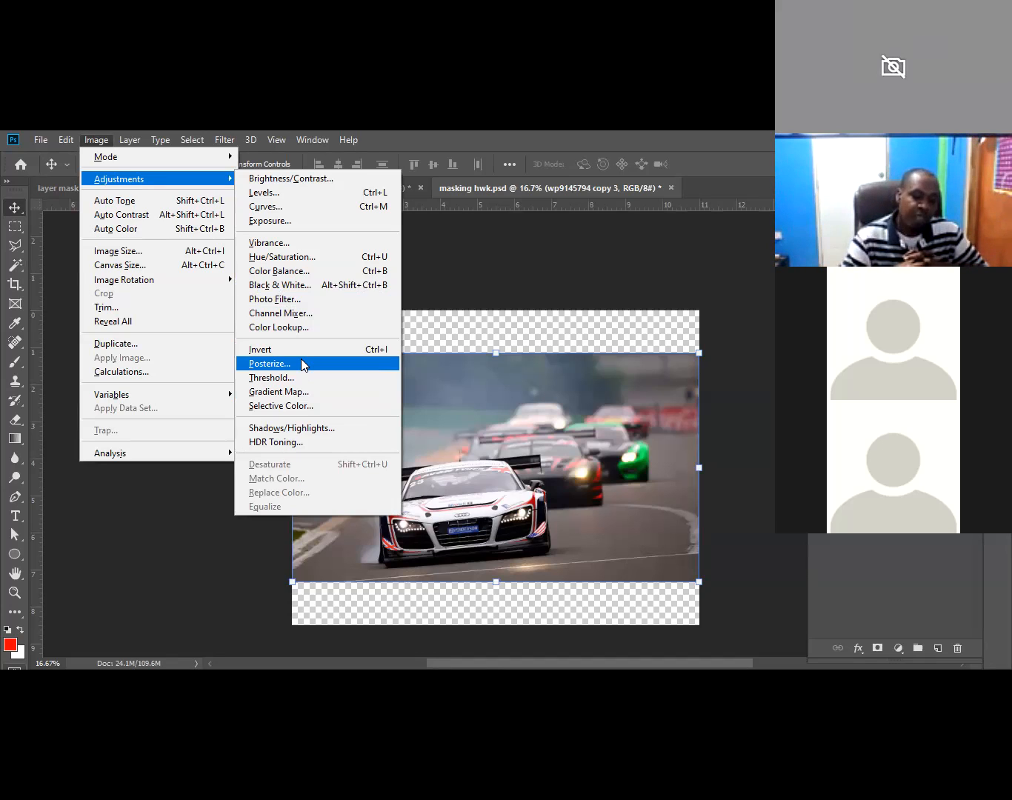
click(157, 131)
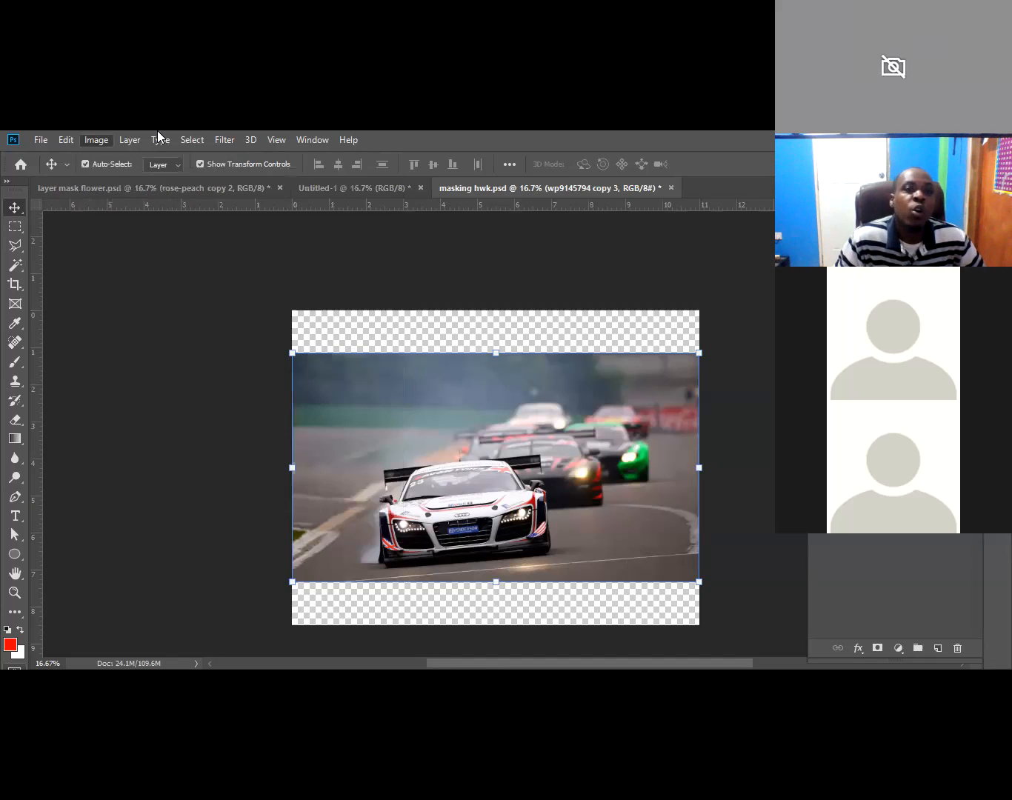
click(103, 137)
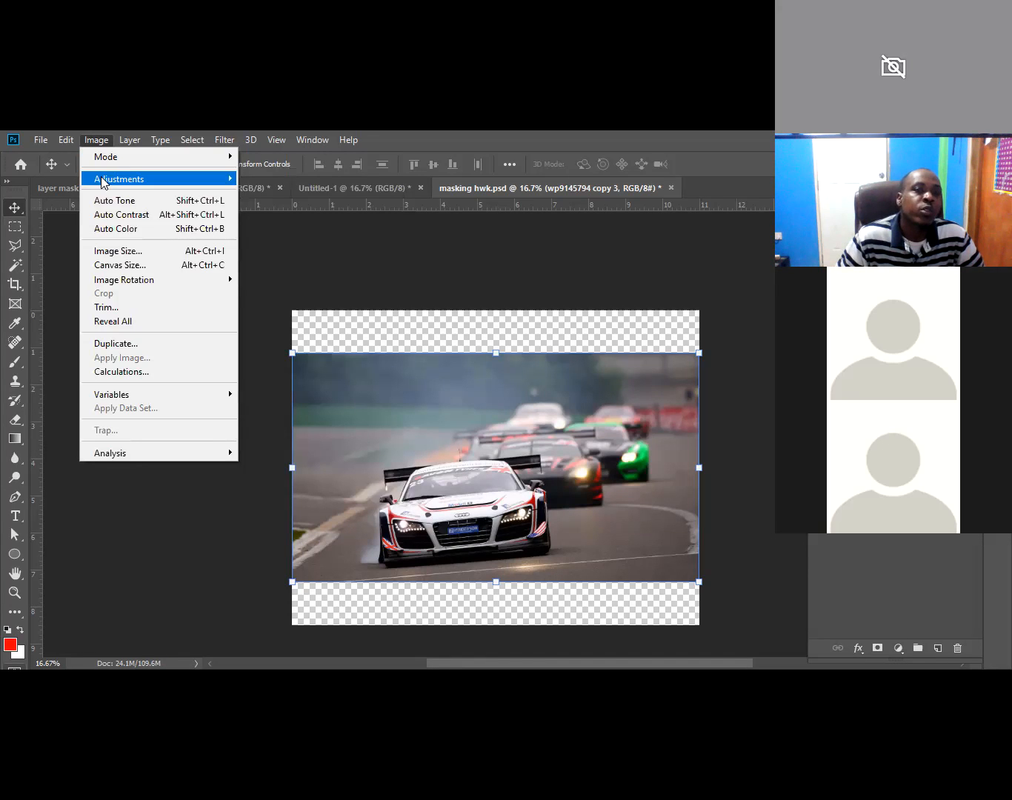
mouse_move(101, 179)
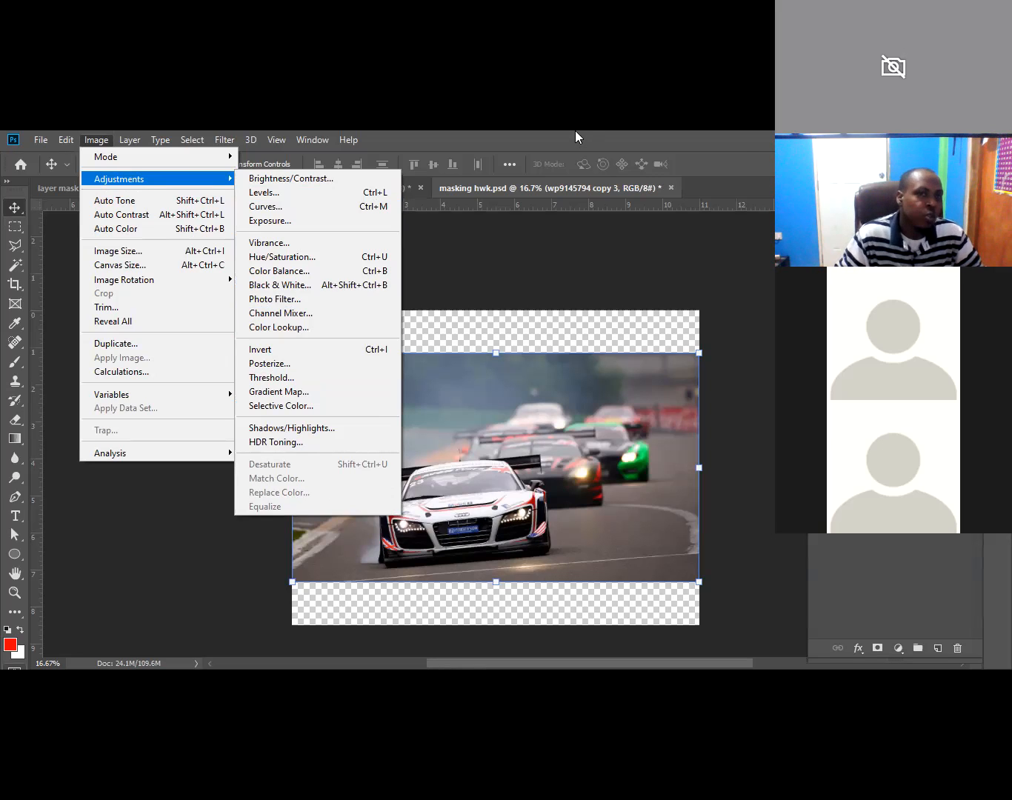
key(Escape)
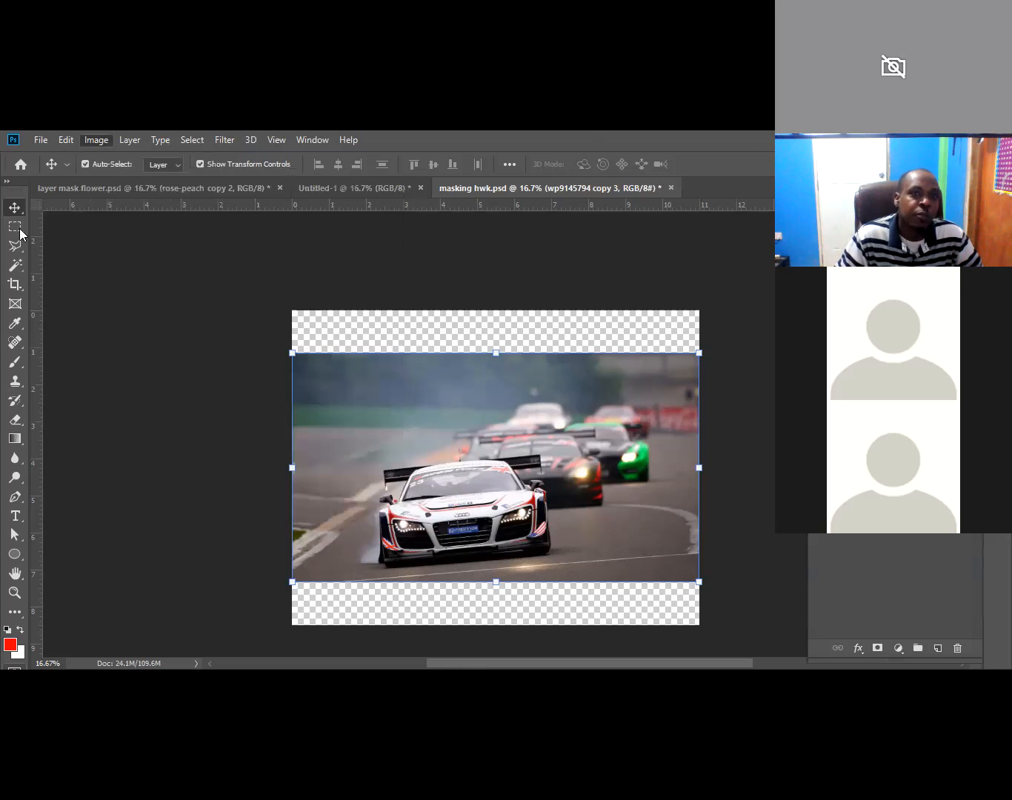
key(alt+e)
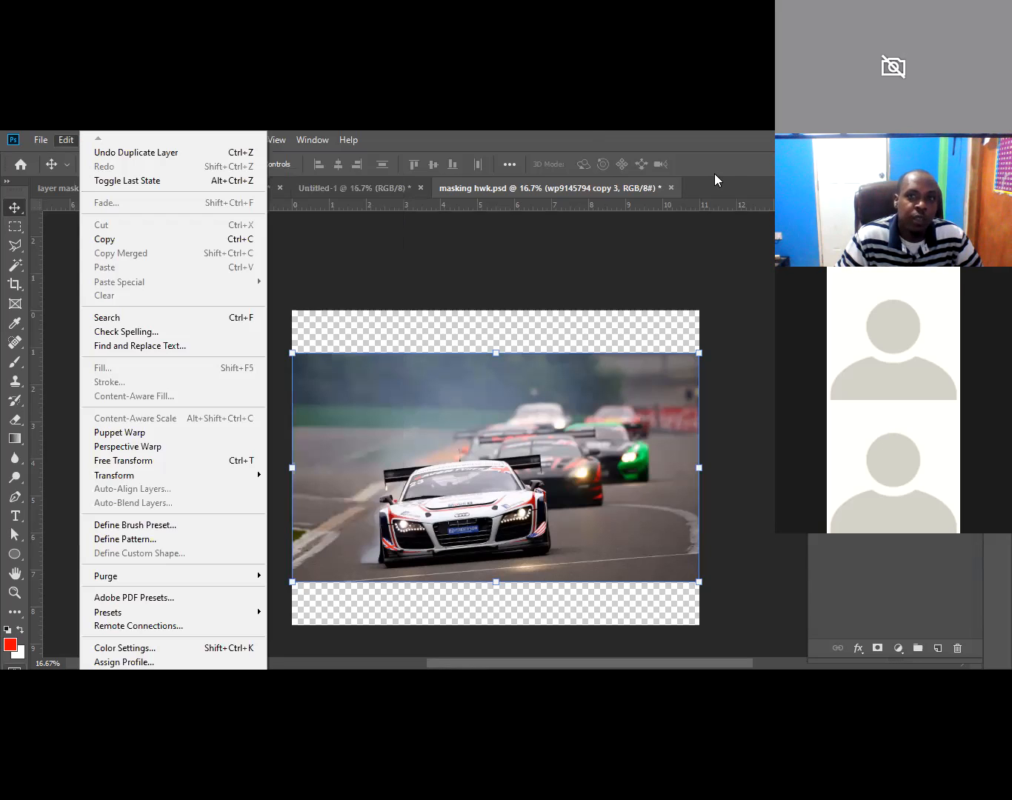
click(727, 159)
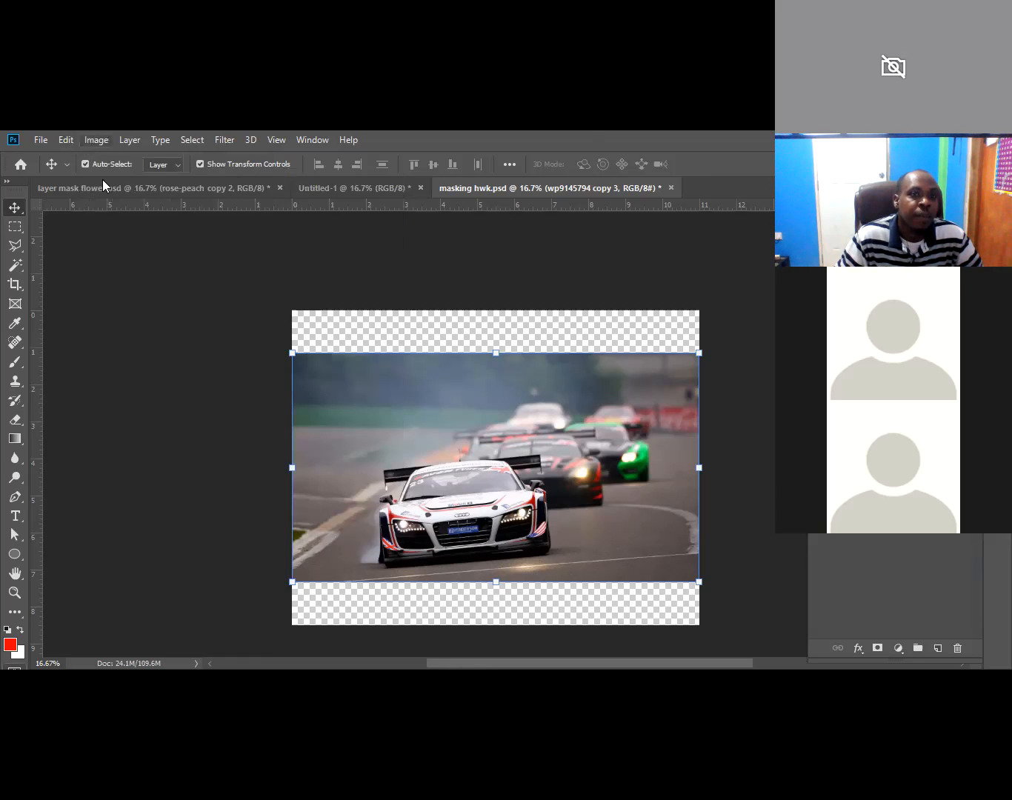
key(alt+i)
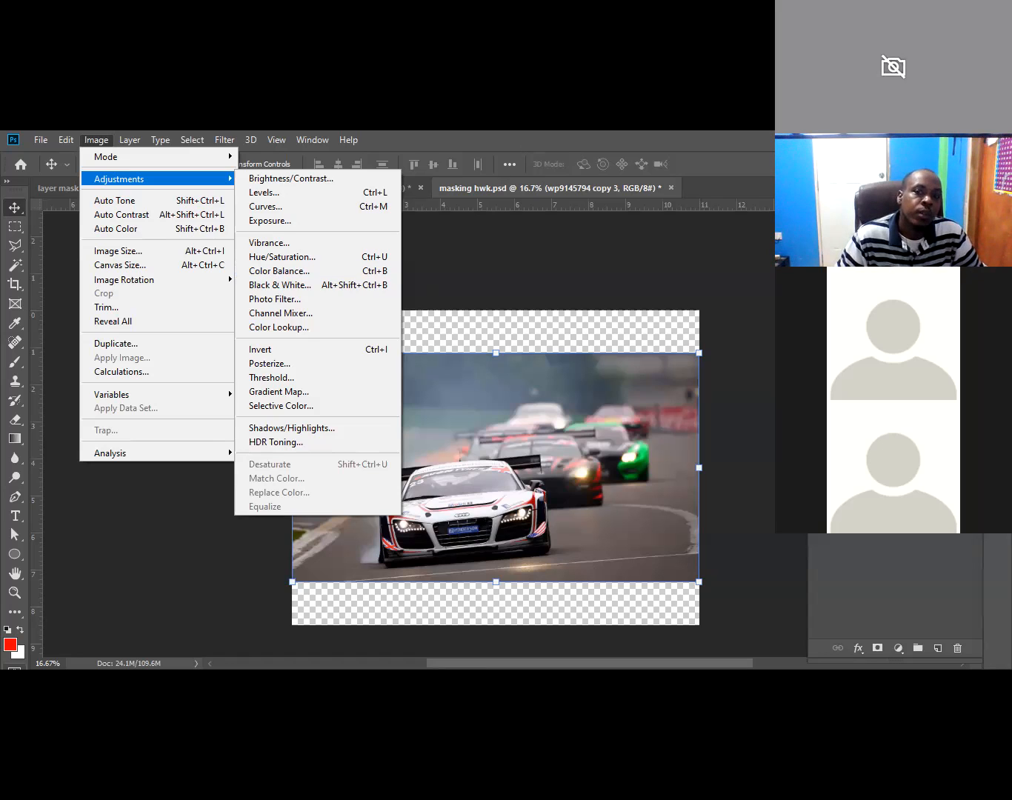
click(719, 501)
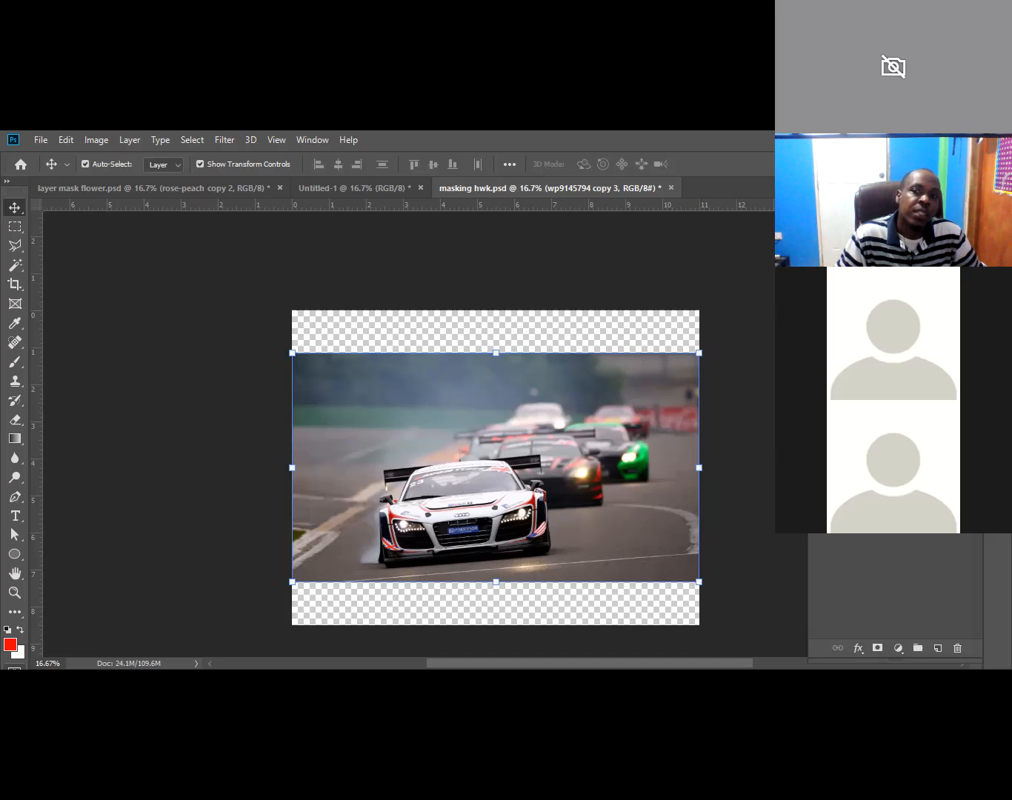
key(F7)
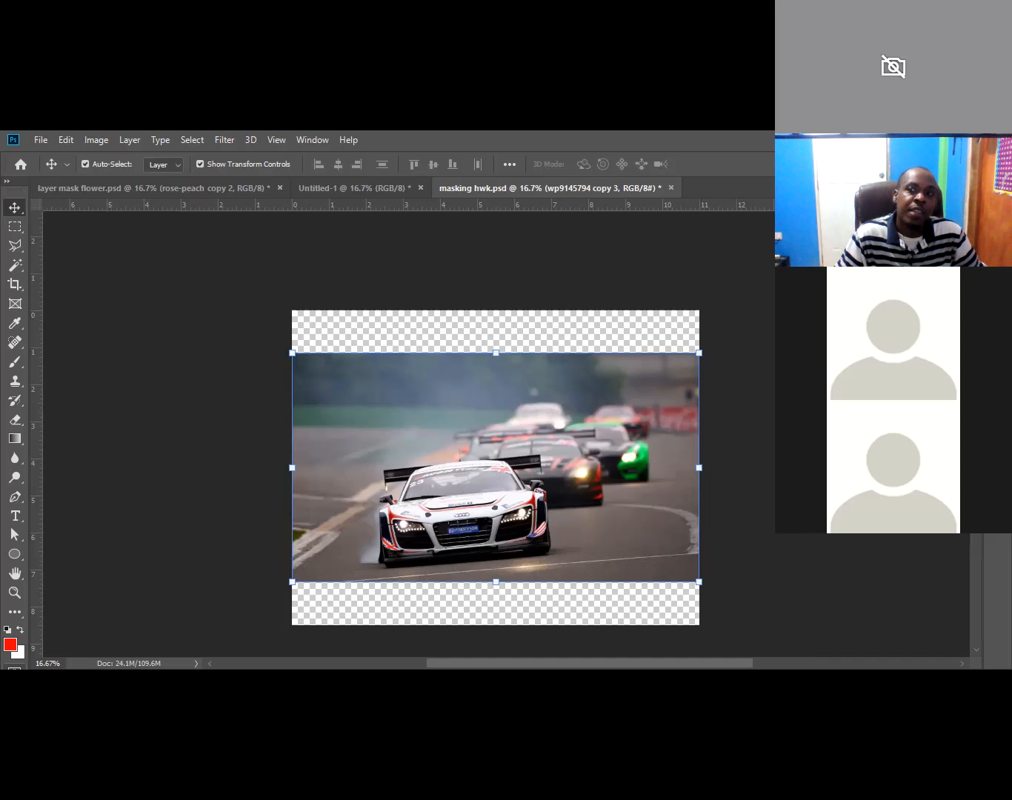
key(F7)
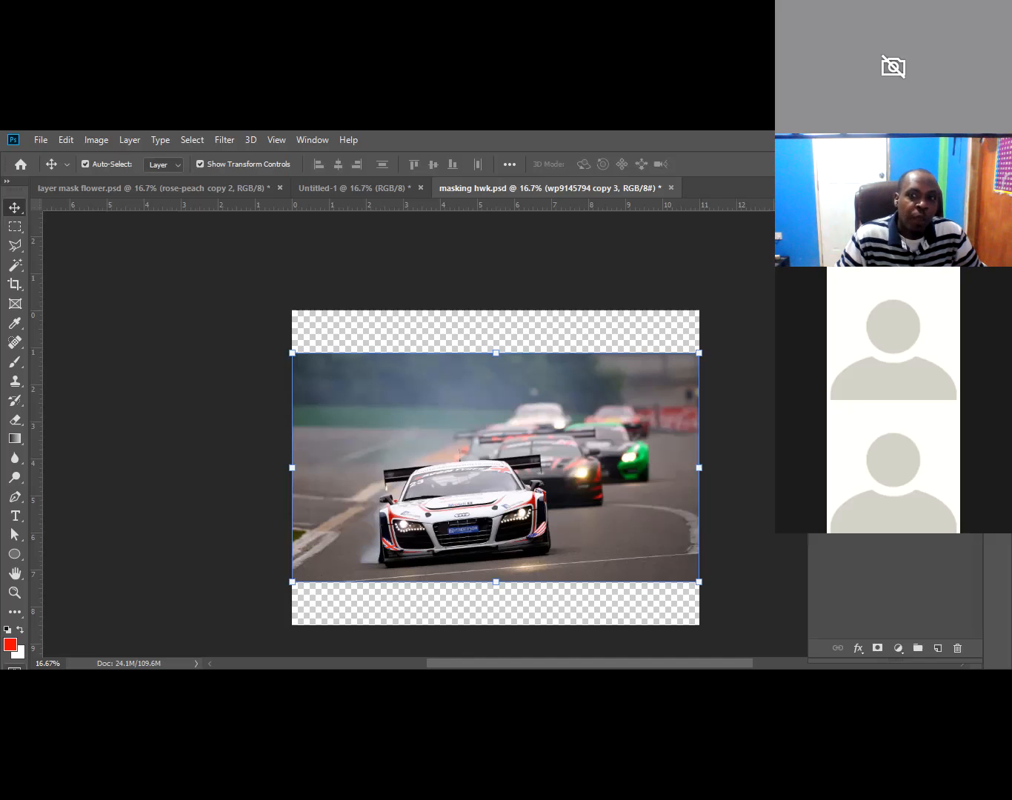
click(890, 489)
click(888, 460)
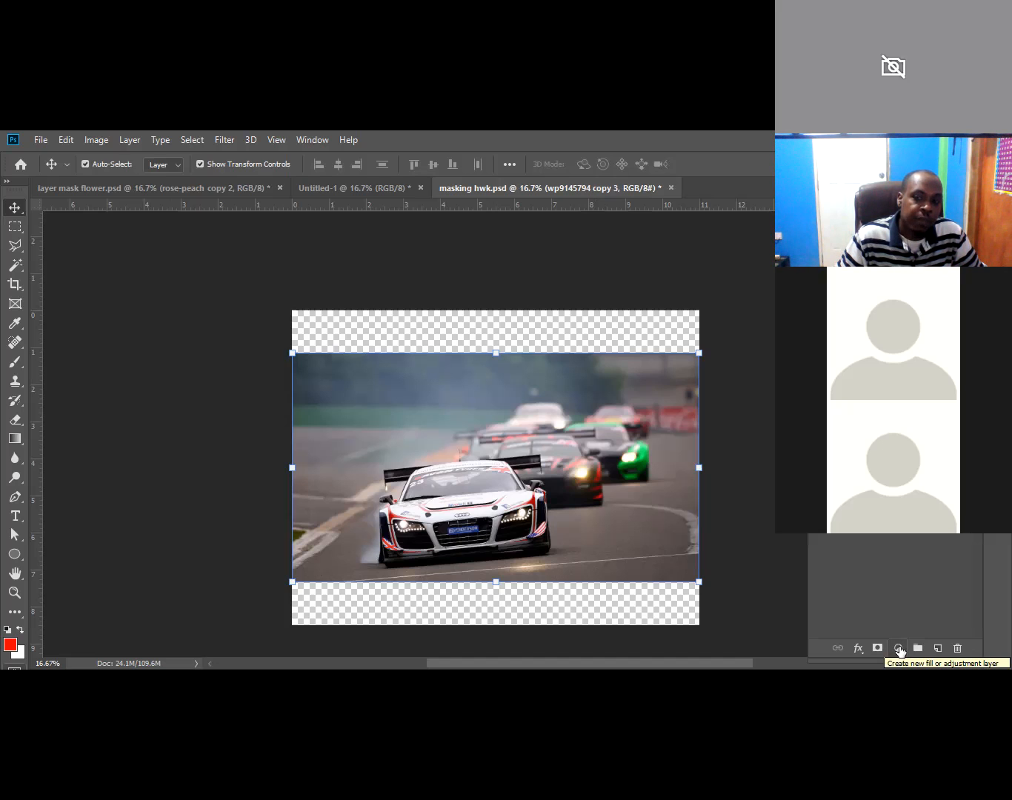
click(900, 651)
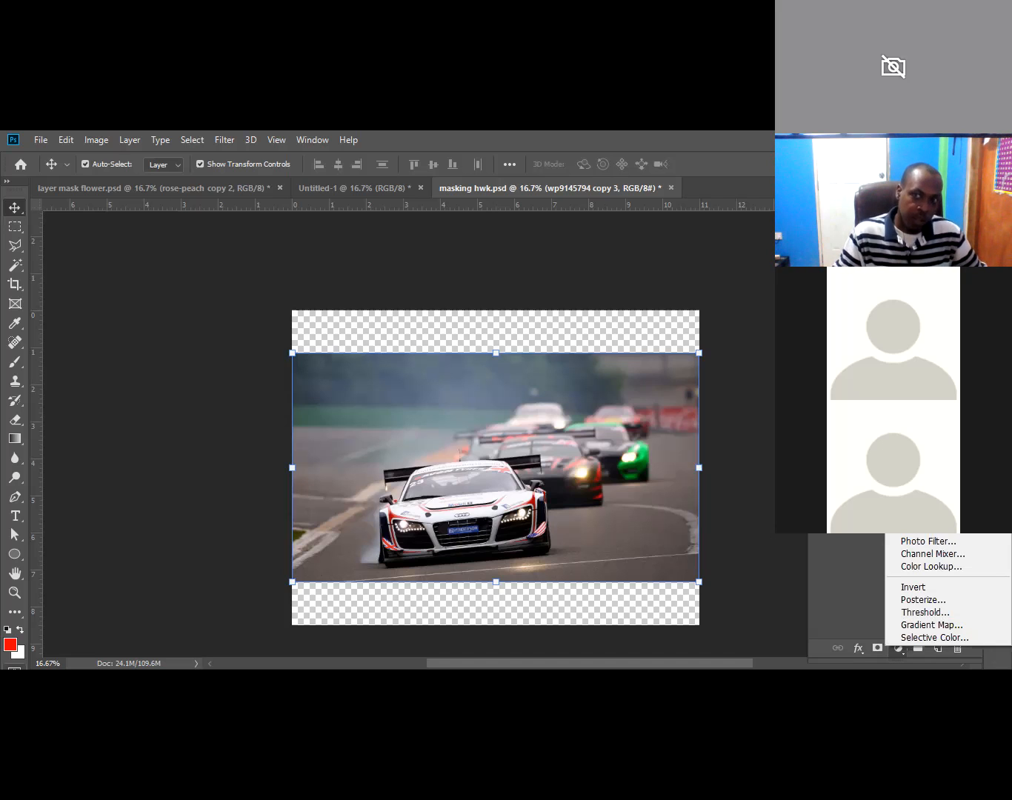
key(Escape)
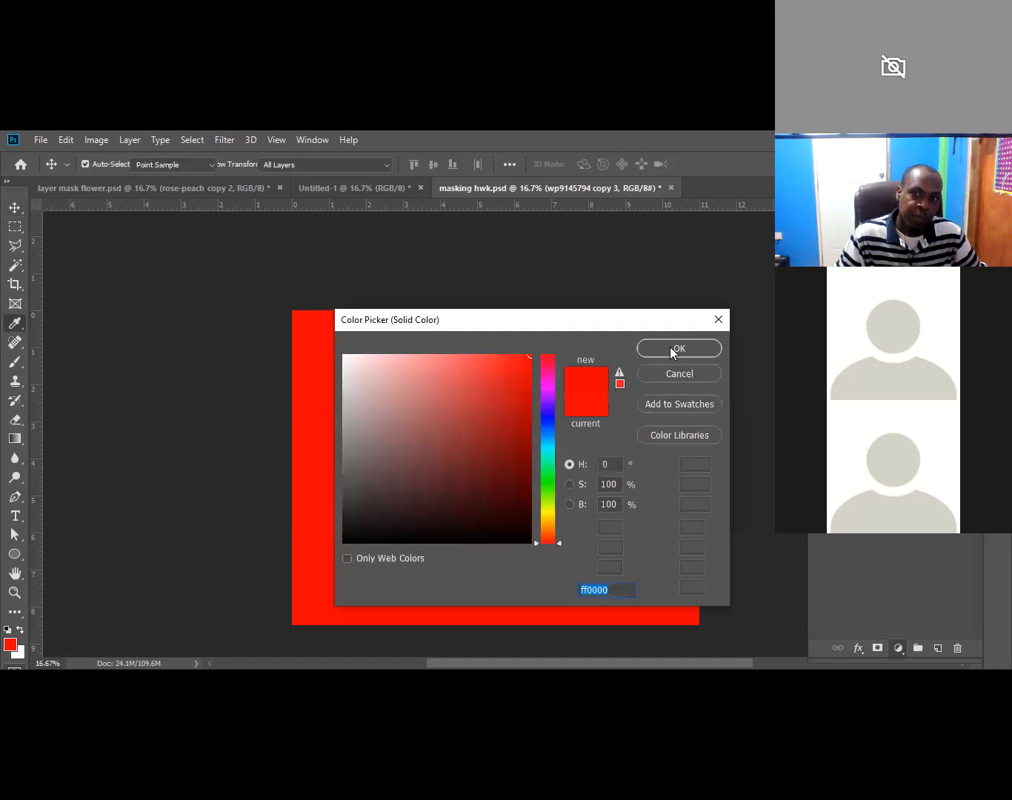
click(675, 351)
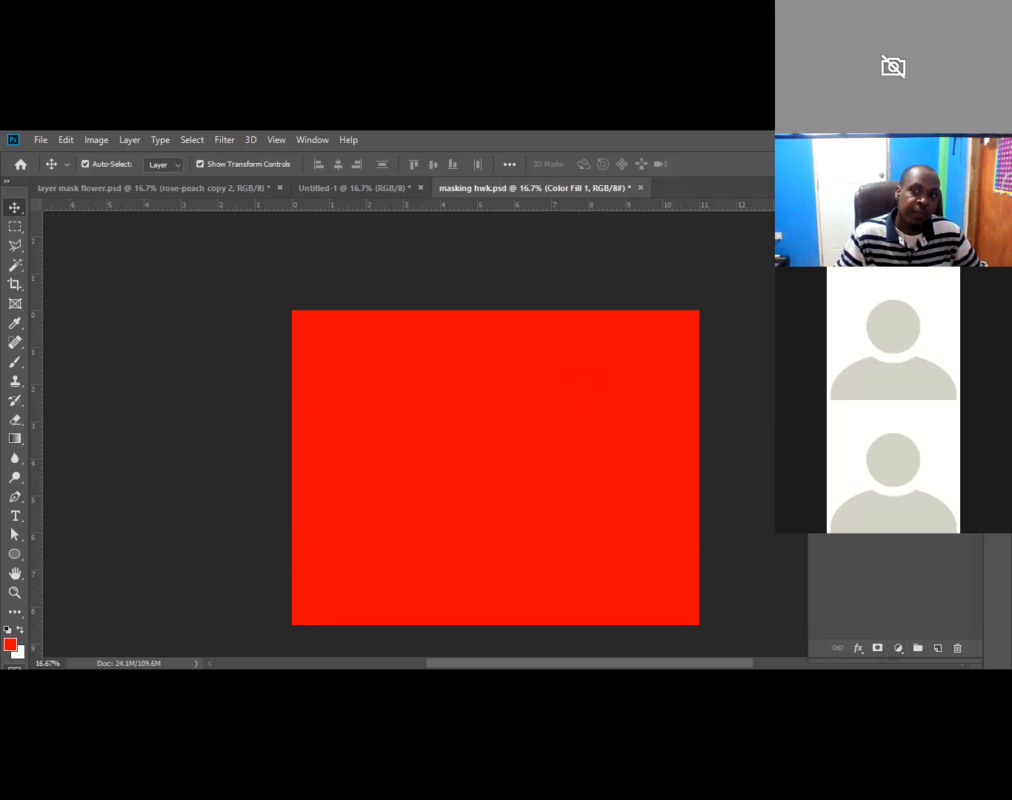
drag(950, 627, 959, 648)
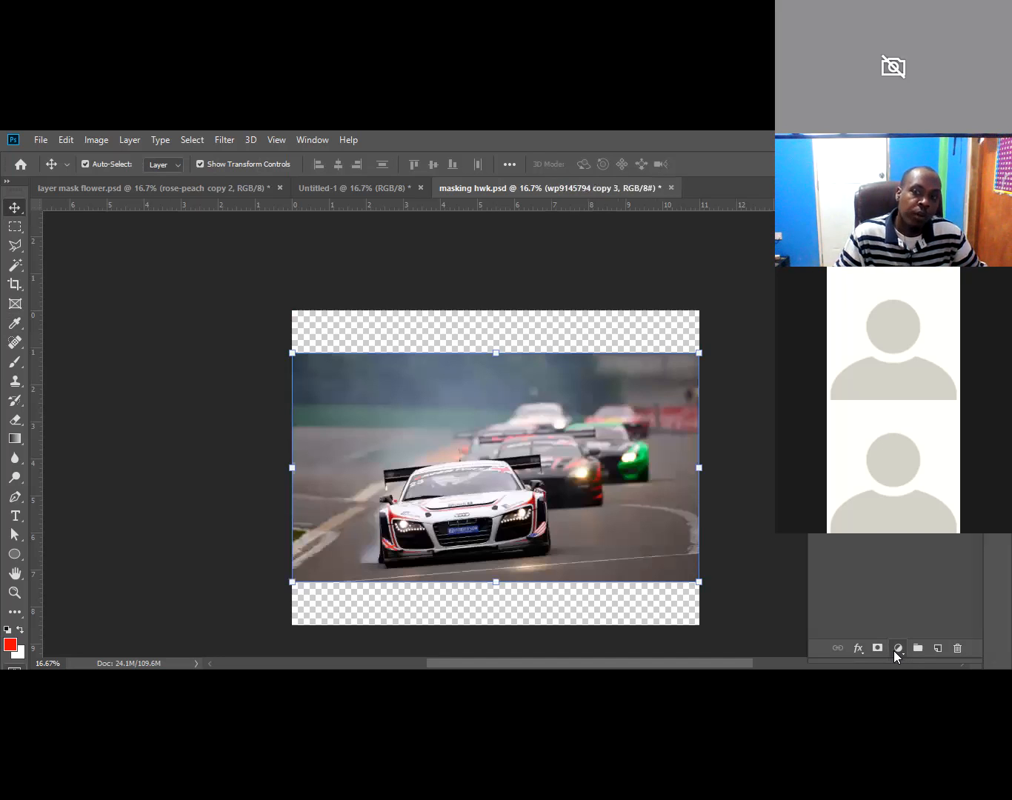
Step: Add a Hue/Saturation adjustment layer over the race car photo and review which direct image adjustments are available
click(898, 648)
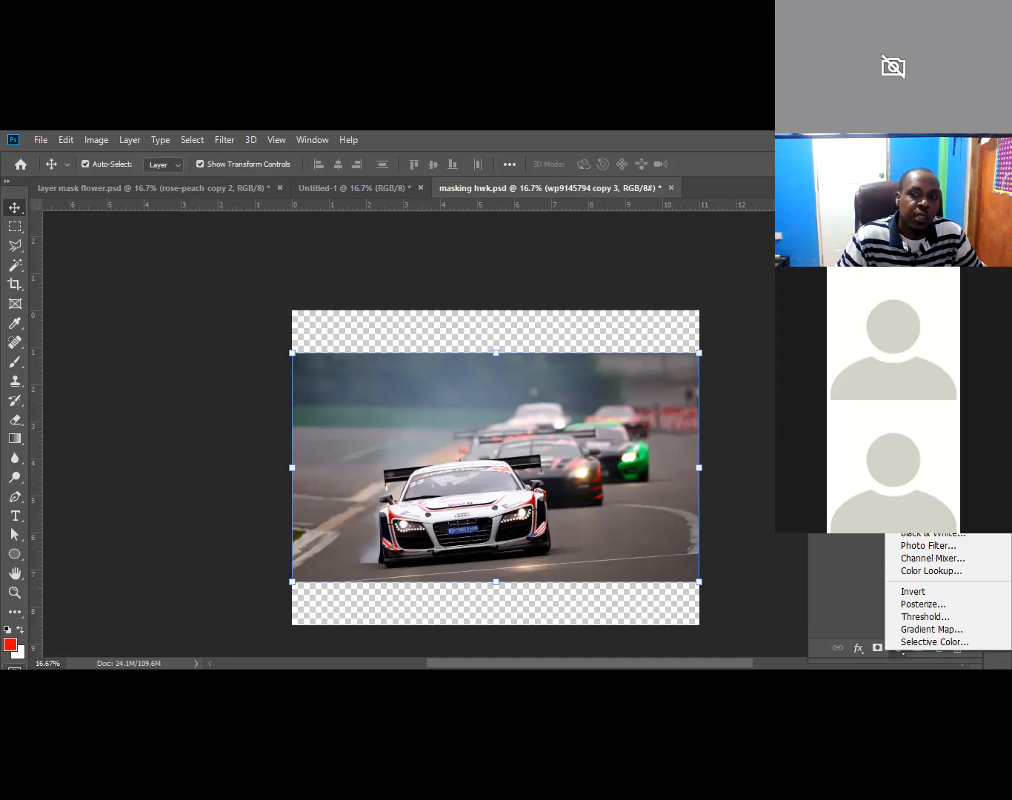
click(928, 508)
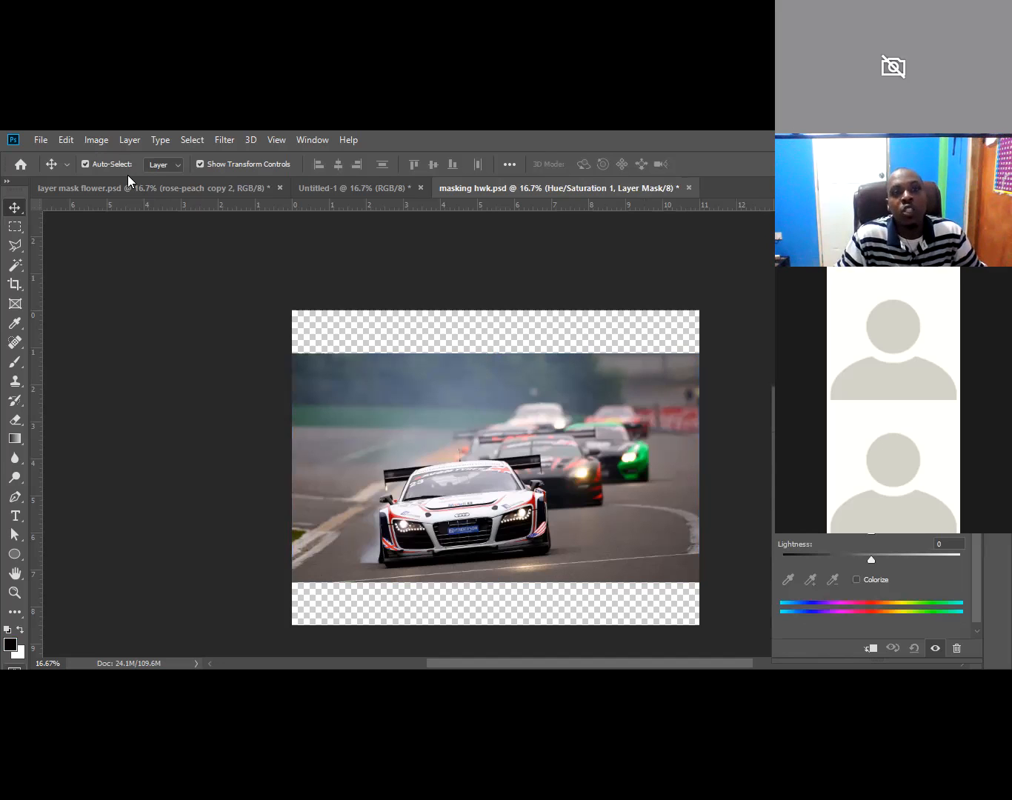
click(96, 139)
mouse_move(118, 178)
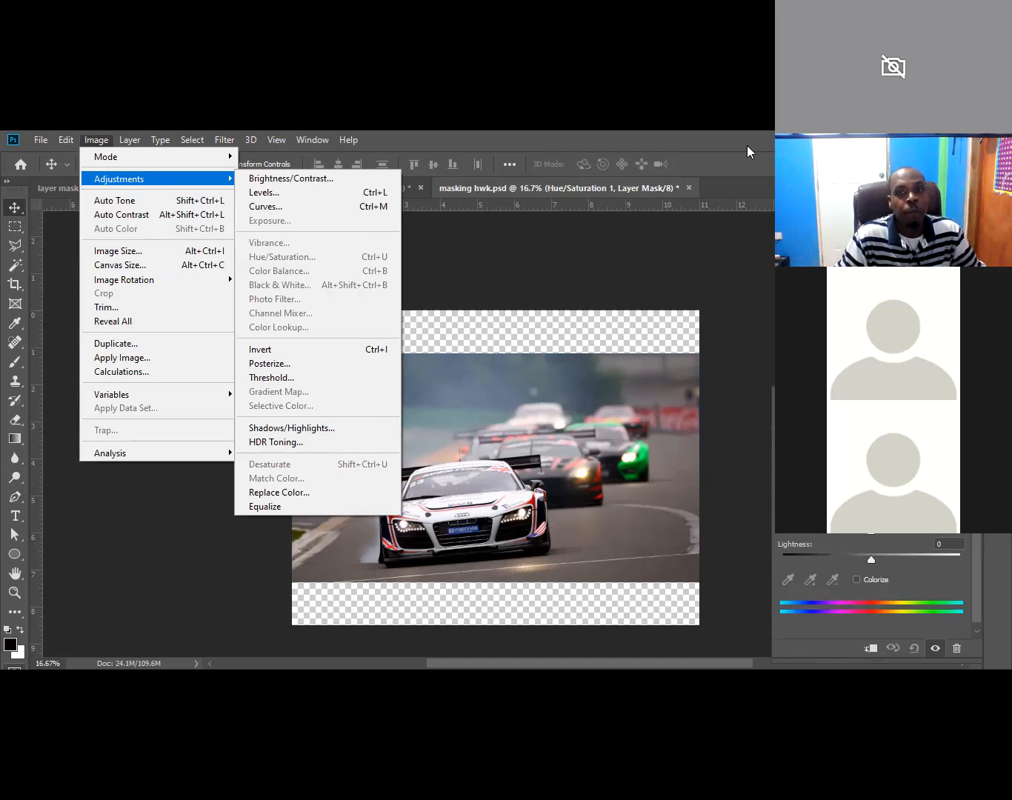
click(734, 489)
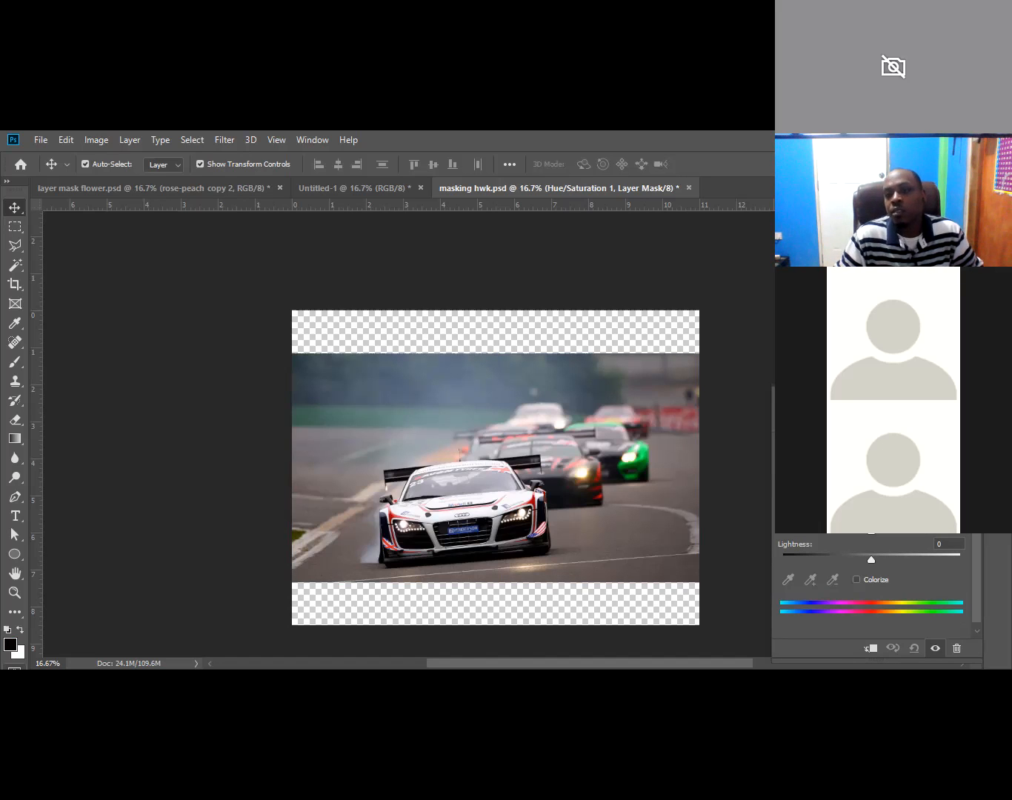
Step: Shift the hue of only the Greens range so the green car turns purple
click(886, 467)
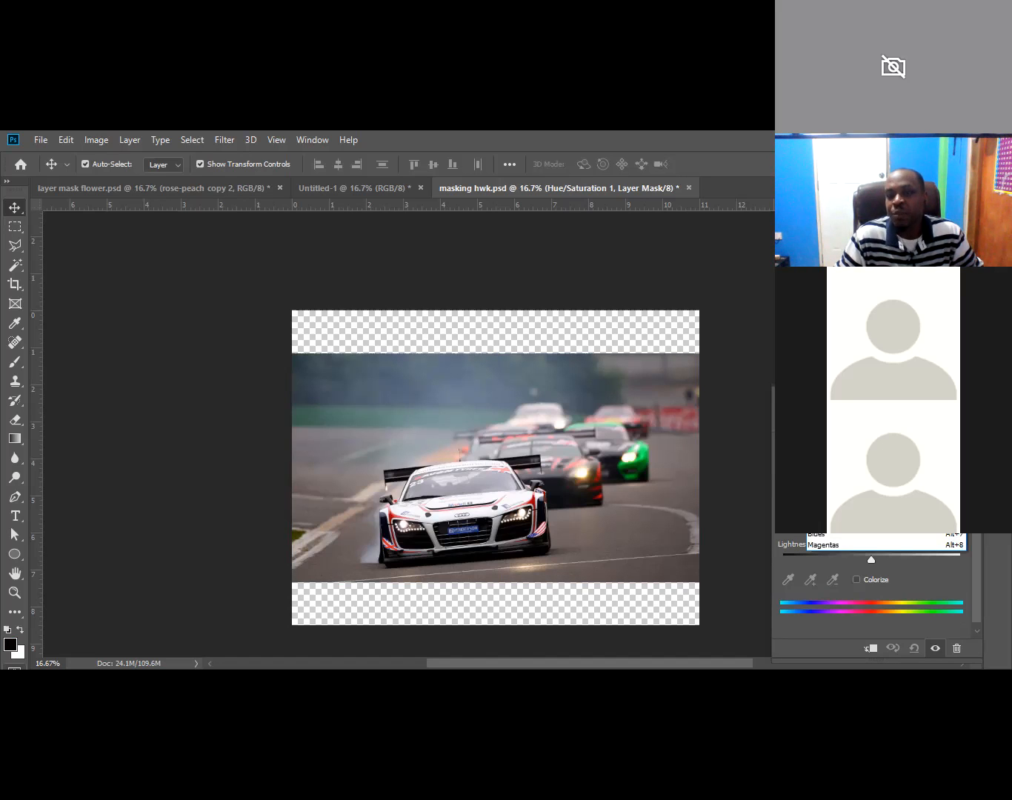
click(876, 512)
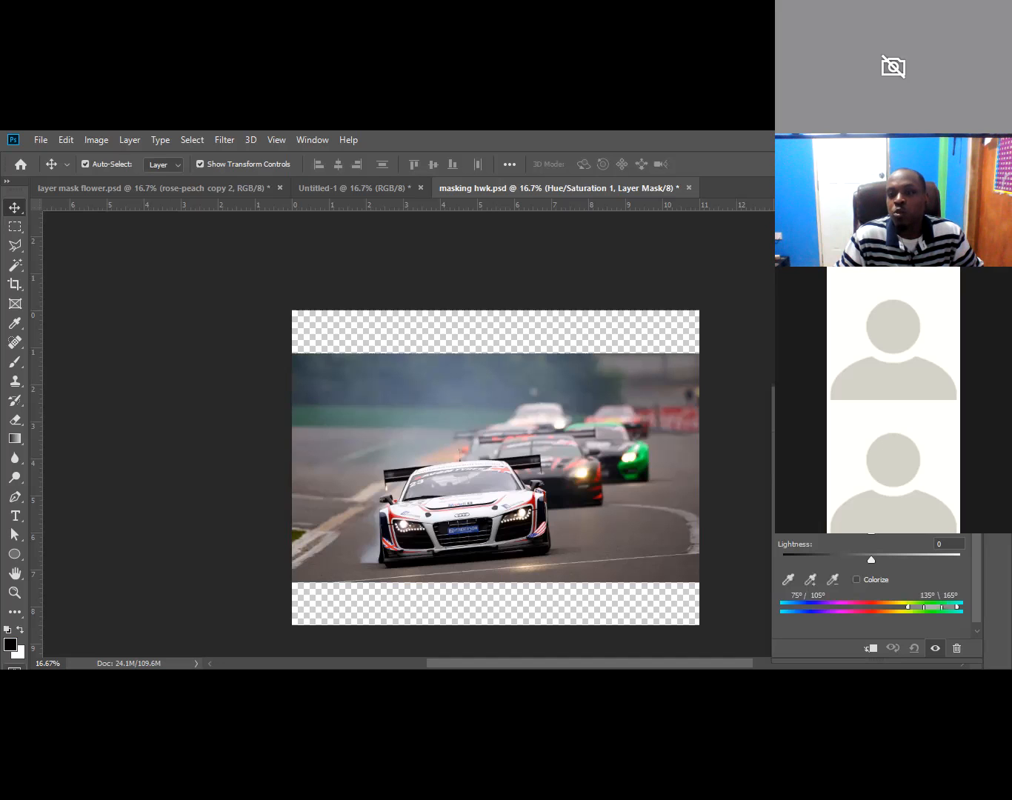
drag(871, 505, 894, 506)
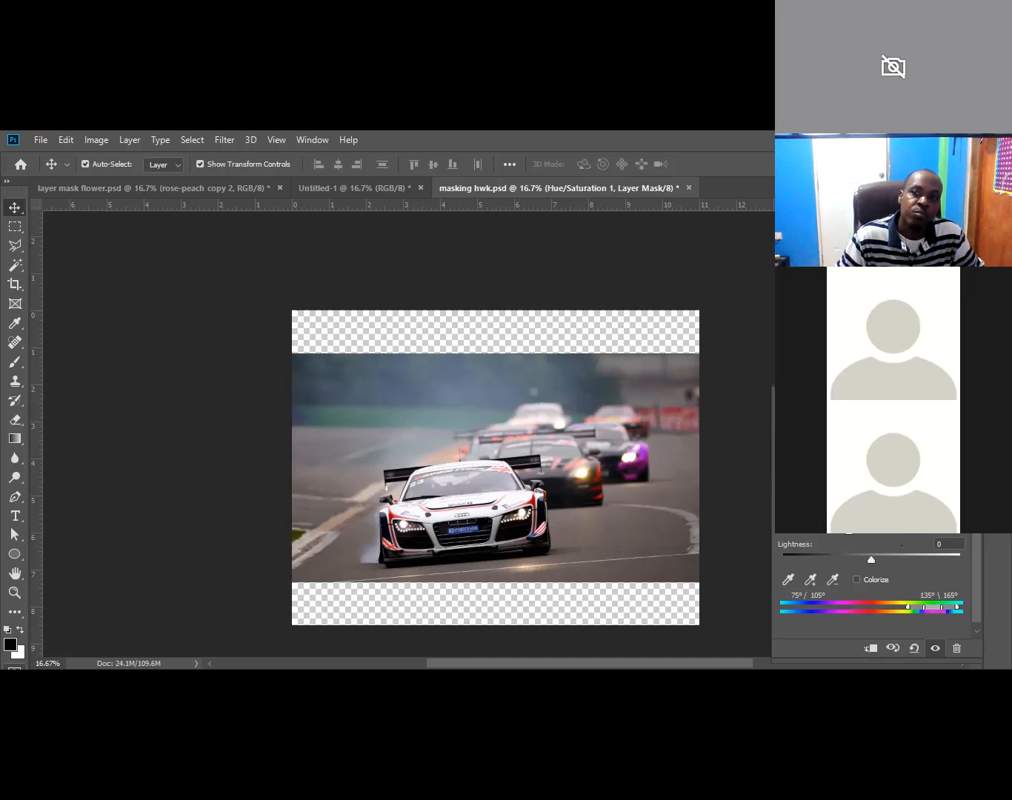
click(964, 391)
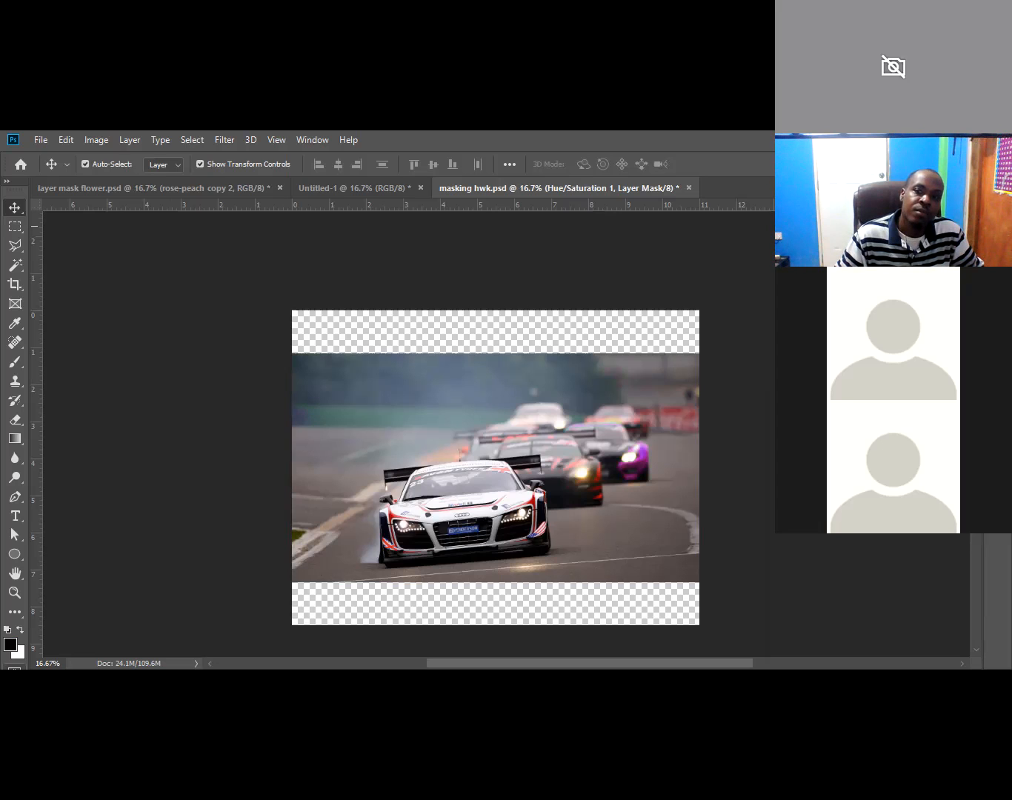
Step: Toggle the Hue/Saturation layer's visibility to compare the photo with and without the green car's recolouring
click(997, 437)
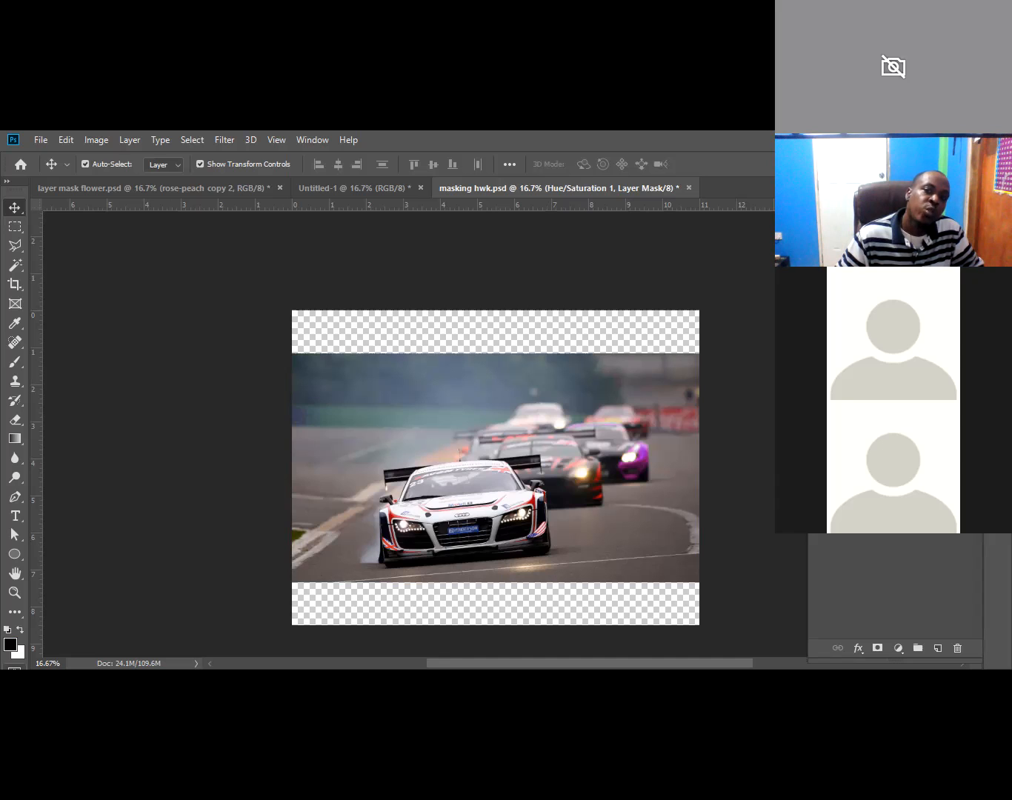
click(817, 452)
click(817, 452)
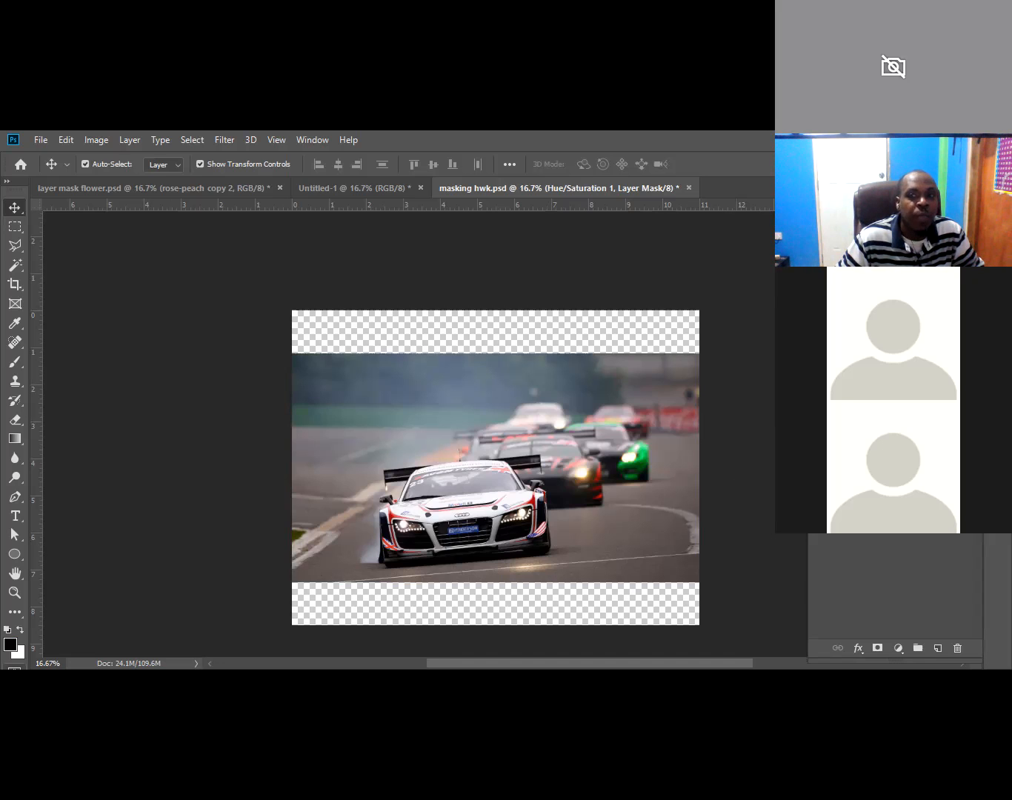
click(818, 453)
Step: Try several overall hue shifts on the Hue/Saturation layer to recolour the whole photo
click(996, 415)
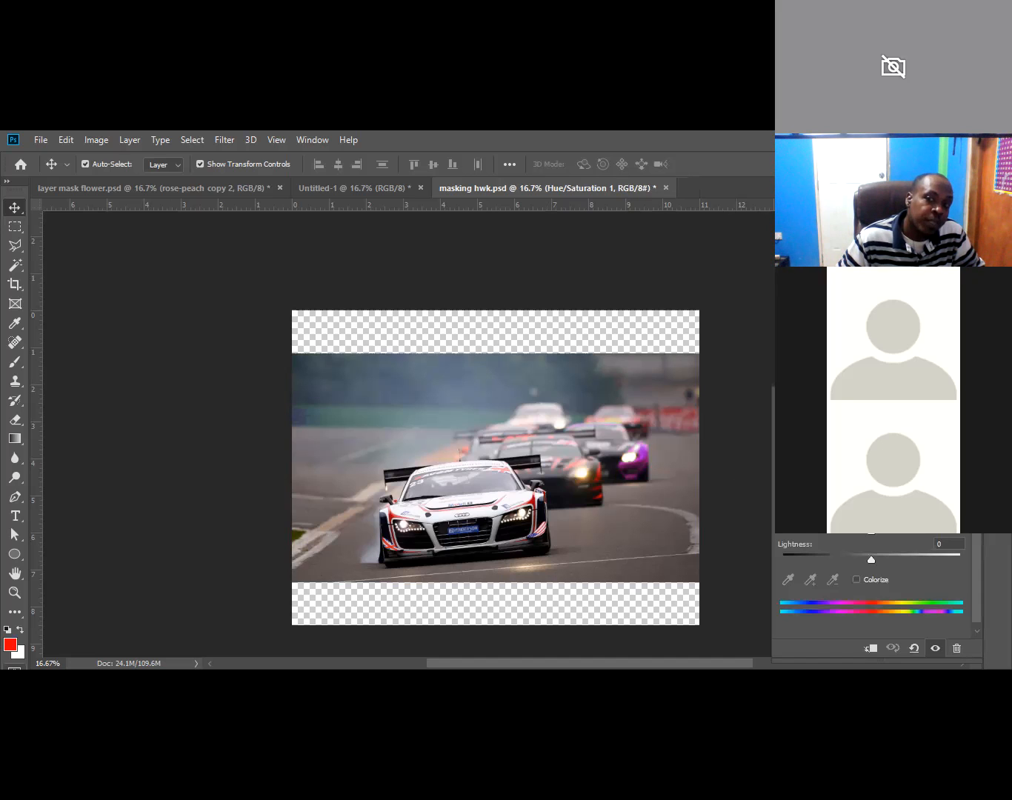
drag(871, 503, 839, 502)
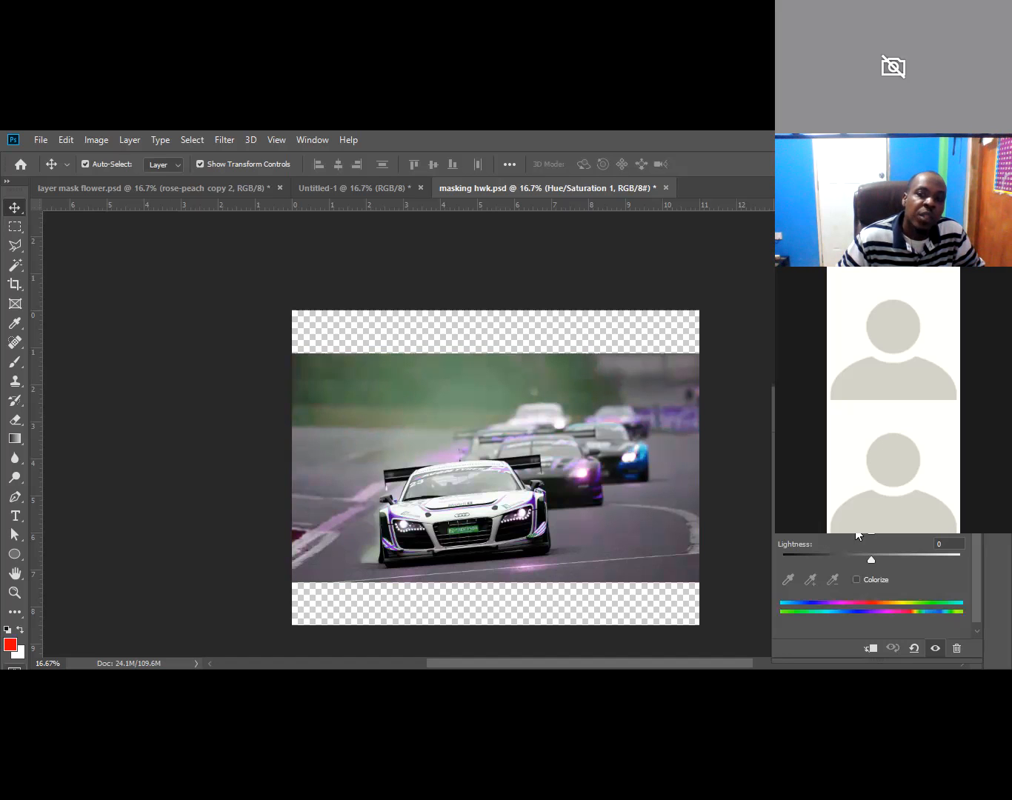
click(880, 466)
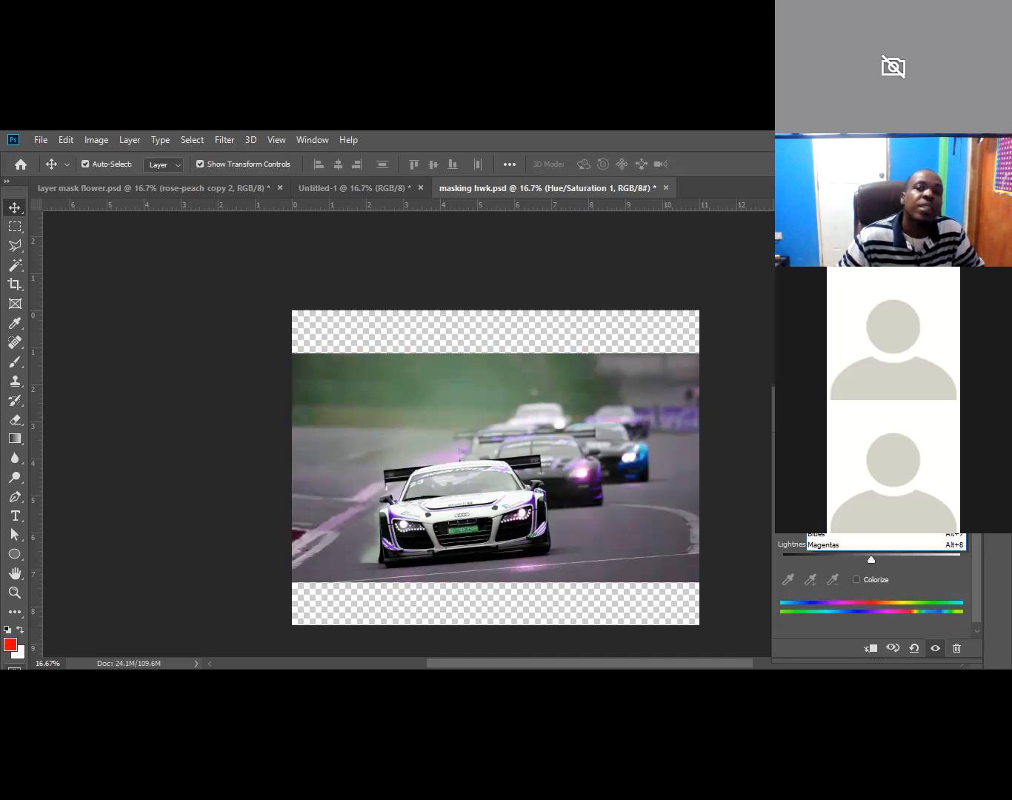
click(881, 468)
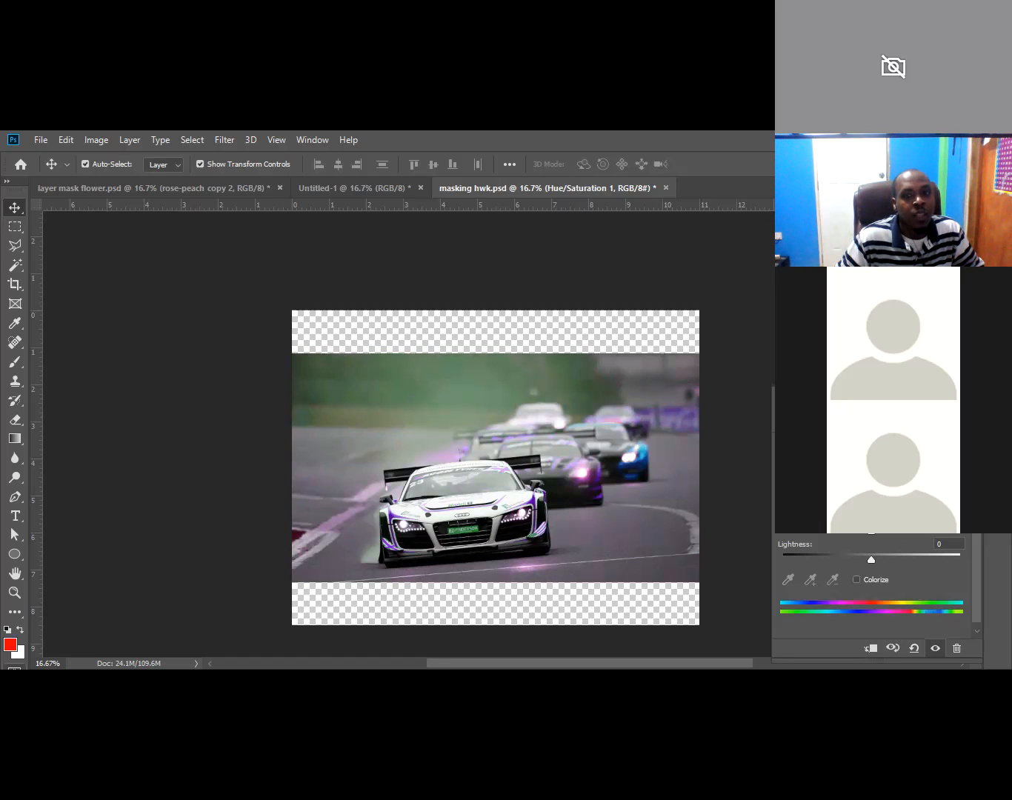
mouse_move(833, 502)
mouse_down()
mouse_move(956, 502)
mouse_move(784, 502)
mouse_move(838, 501)
mouse_up()
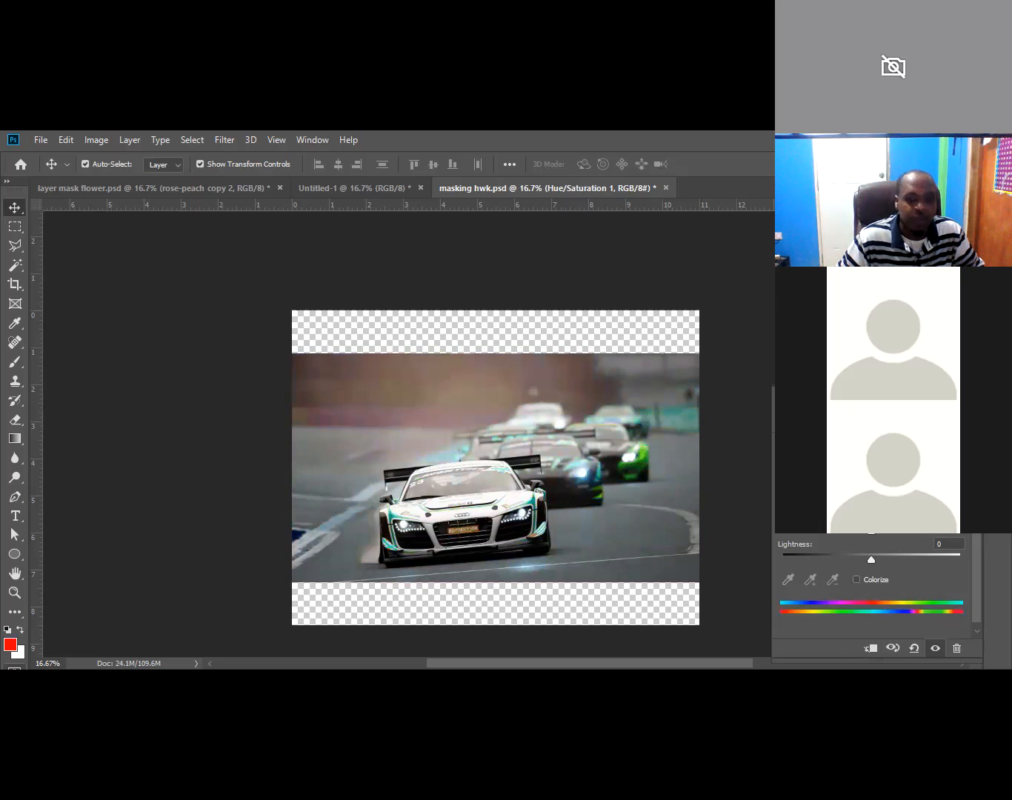
drag(838, 501, 844, 501)
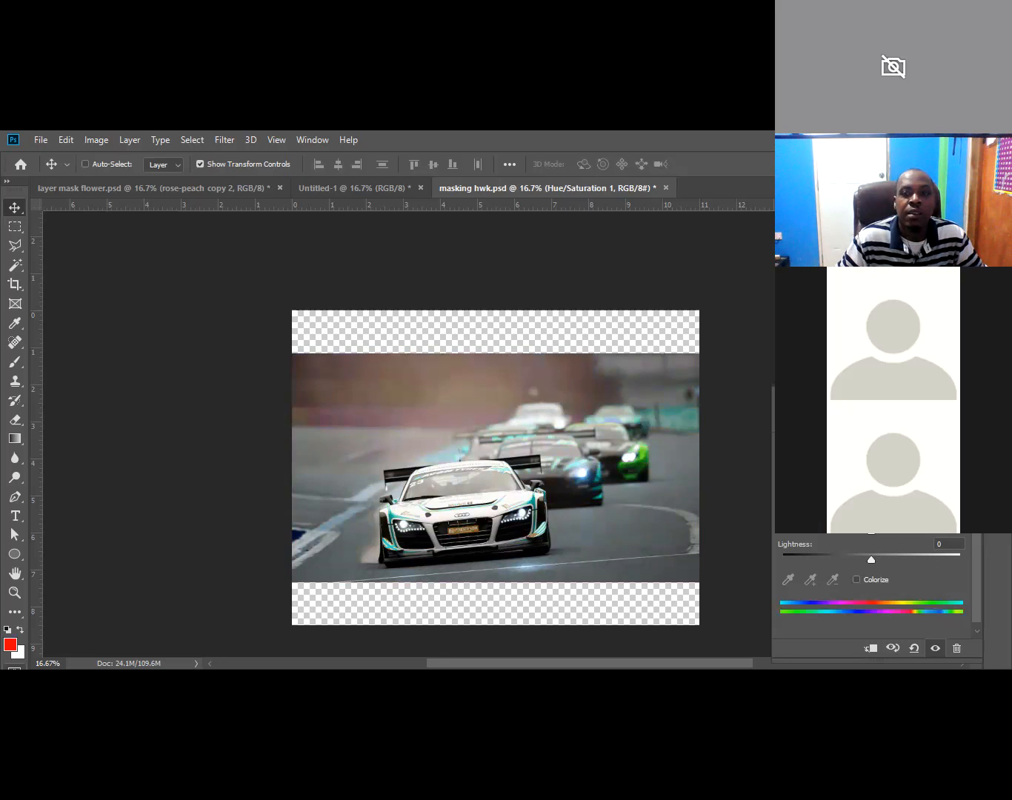
Step: Undo the overall hue shifts, keeping only the Greens adjustment that makes the rear car purple
key(Delete)
key(ctrl+z)
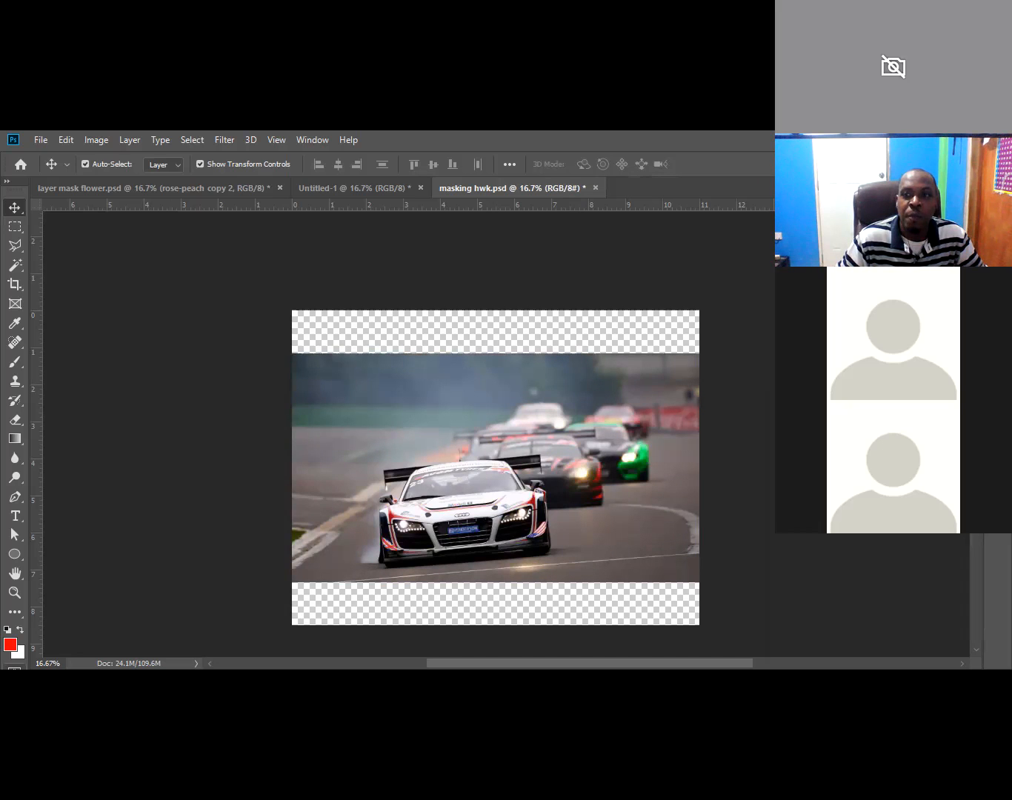
key(ctrl+shift+z)
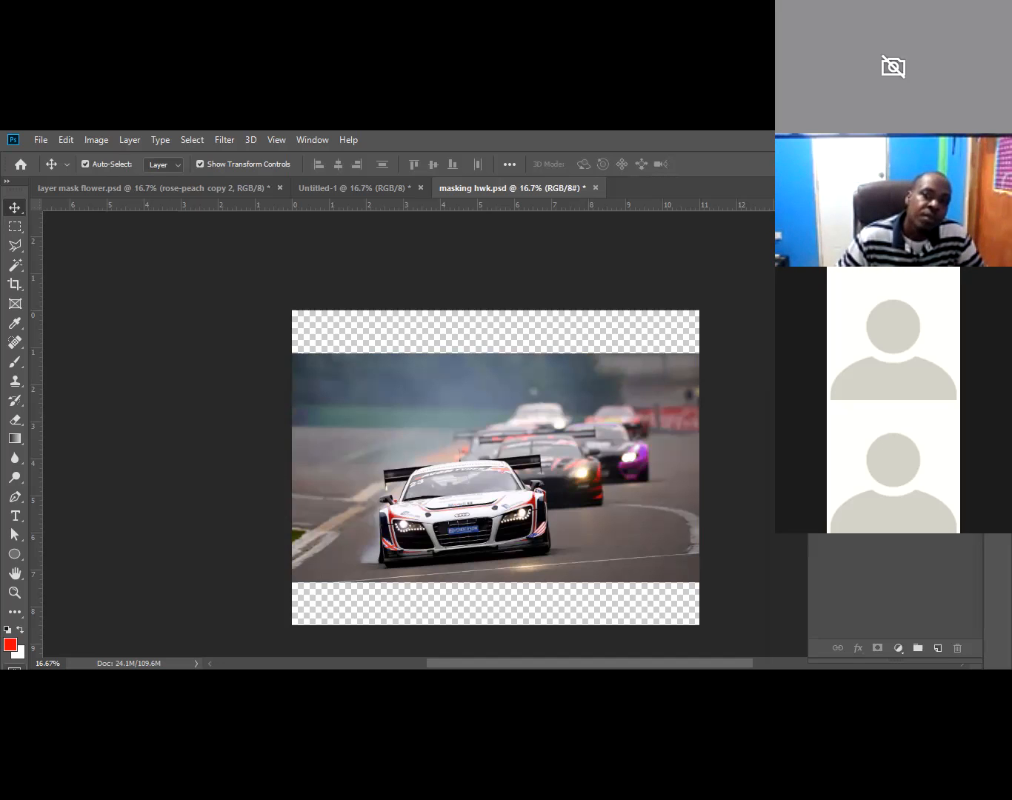
Step: Switch the rear car's recolouring off and on again to compare, and make the Hue/Saturation layer active
key(ctrl+z)
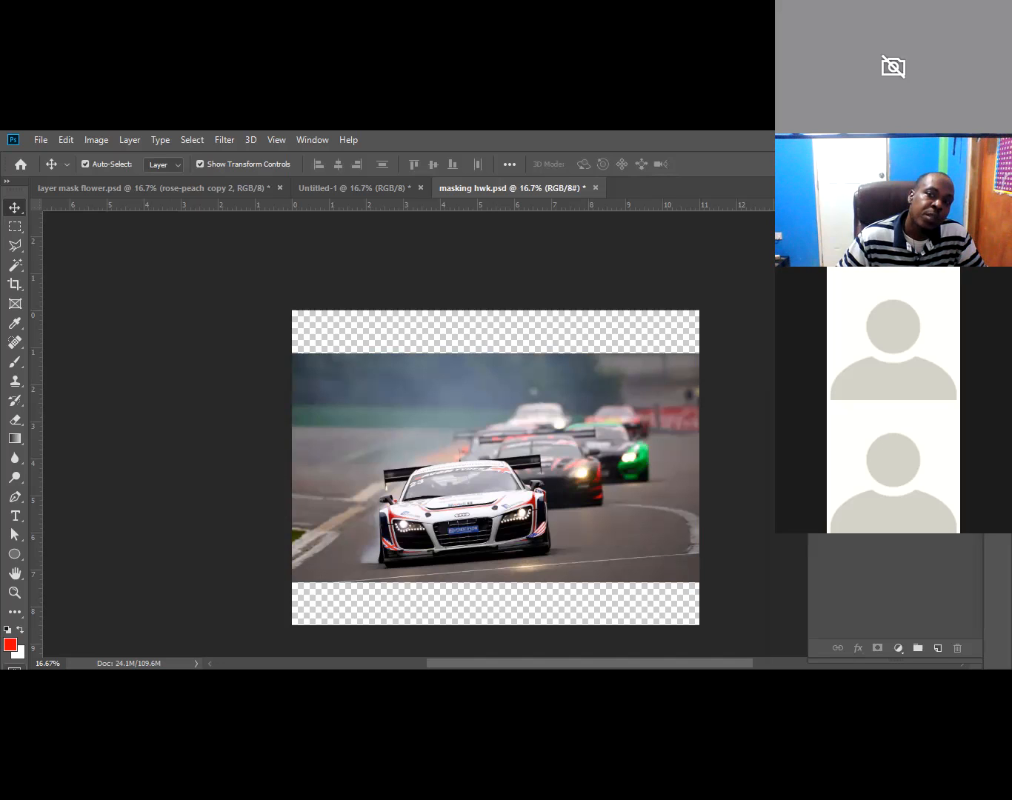
click(904, 445)
key(ctrl+shift+z)
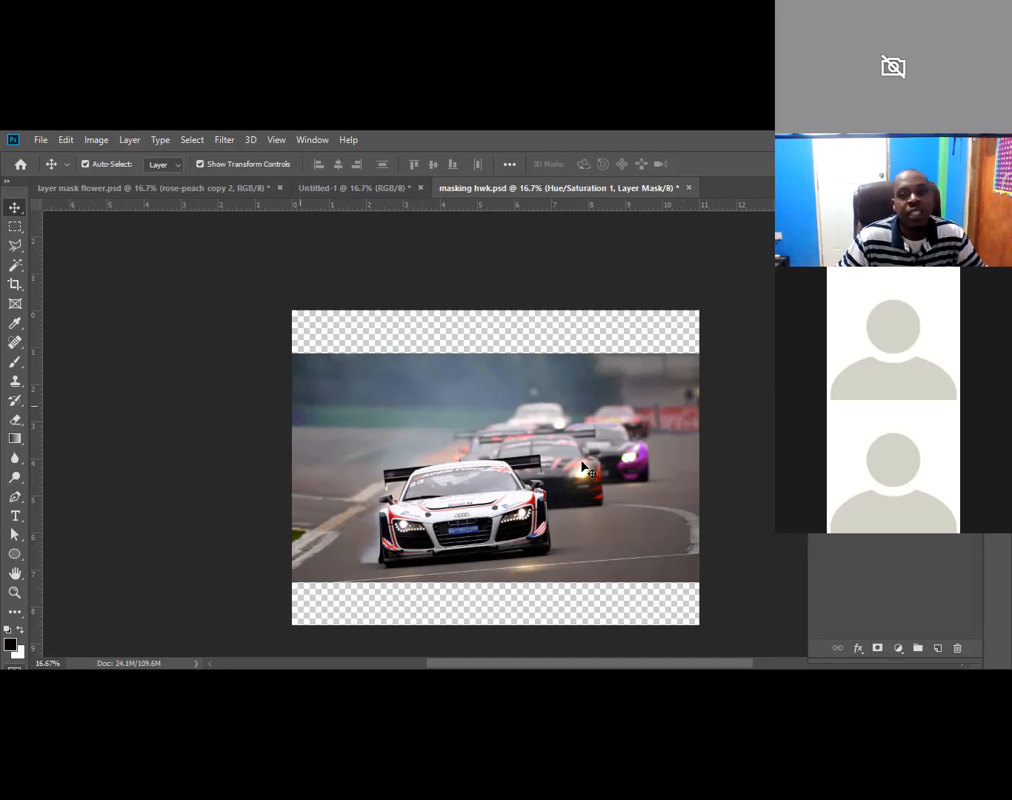
Step: Examine the background barrier's left end and the rear car at 50% zoom, toggling the Hue/Saturation effect to see which areas change
click(547, 447)
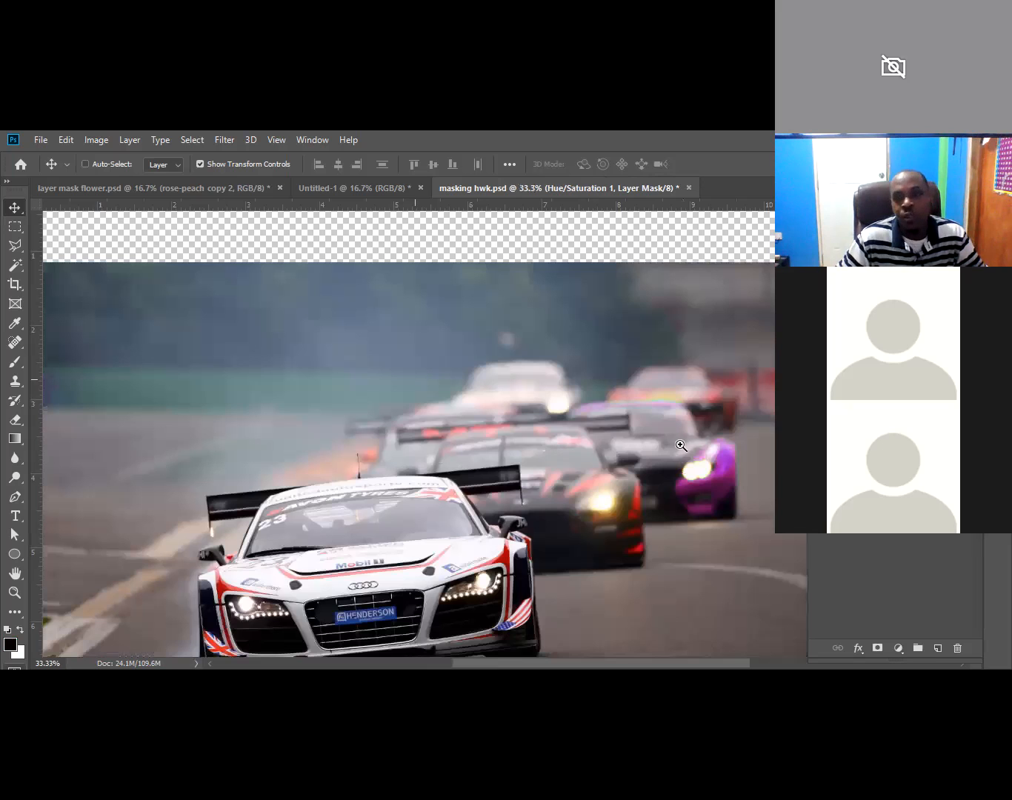
drag(274, 421, 627, 434)
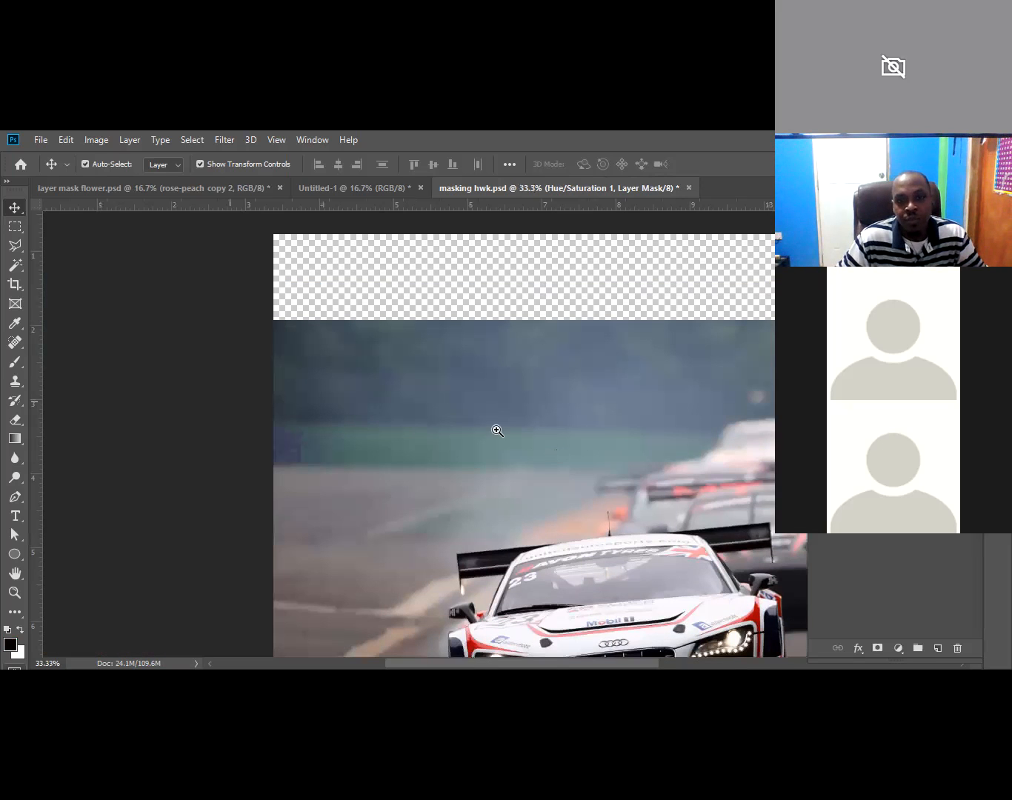
click(444, 440)
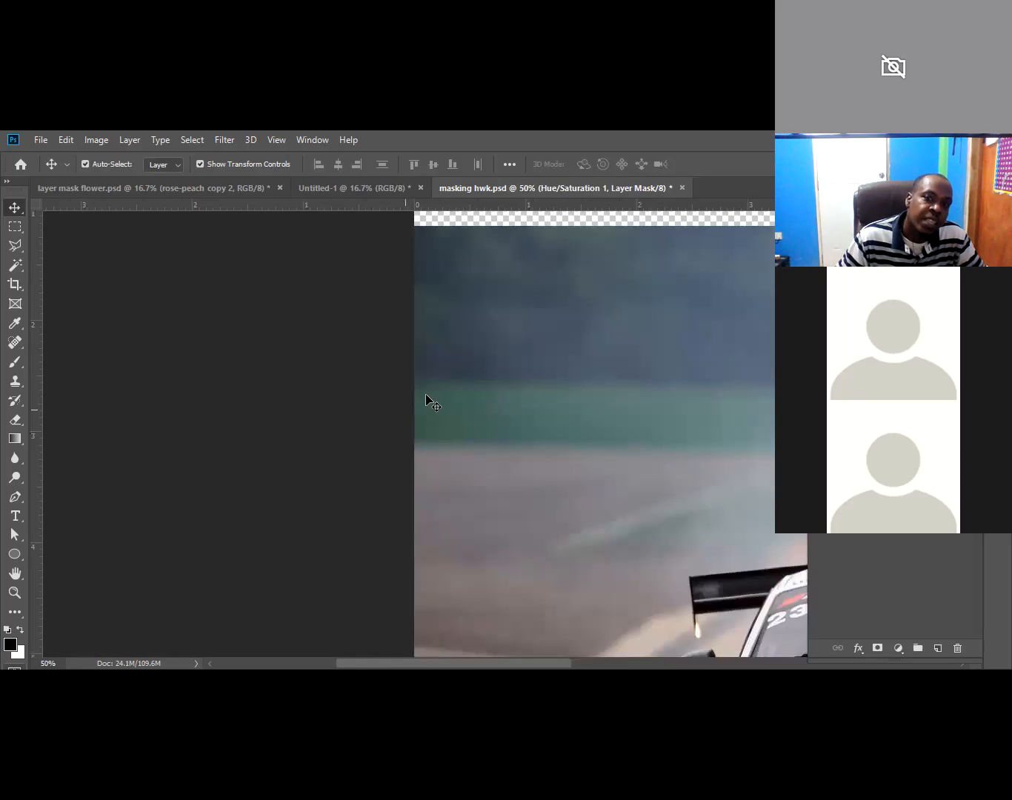
drag(586, 506, 101, 380)
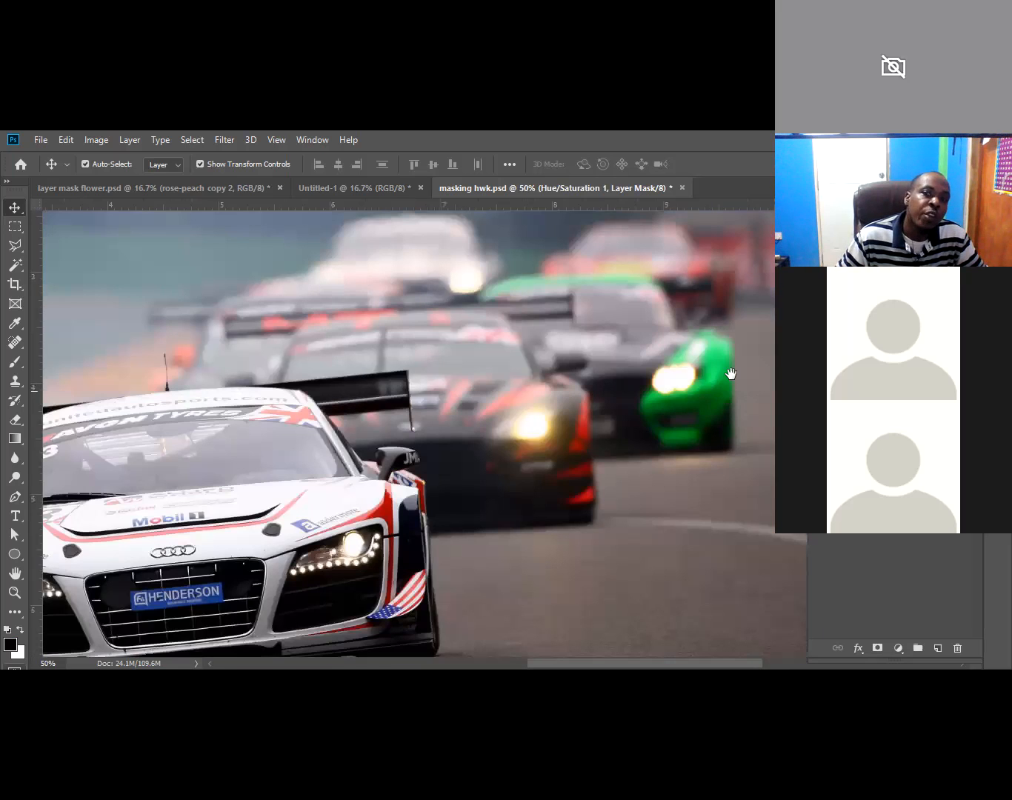
drag(169, 356, 715, 489)
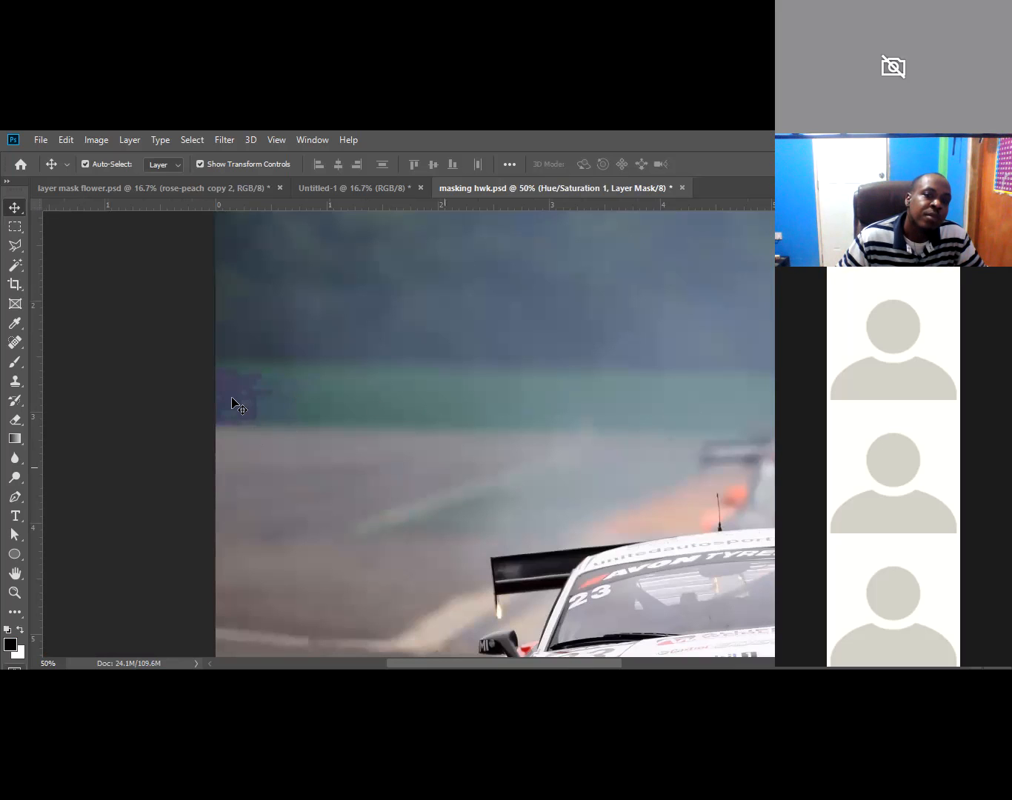
drag(733, 549, 53, 439)
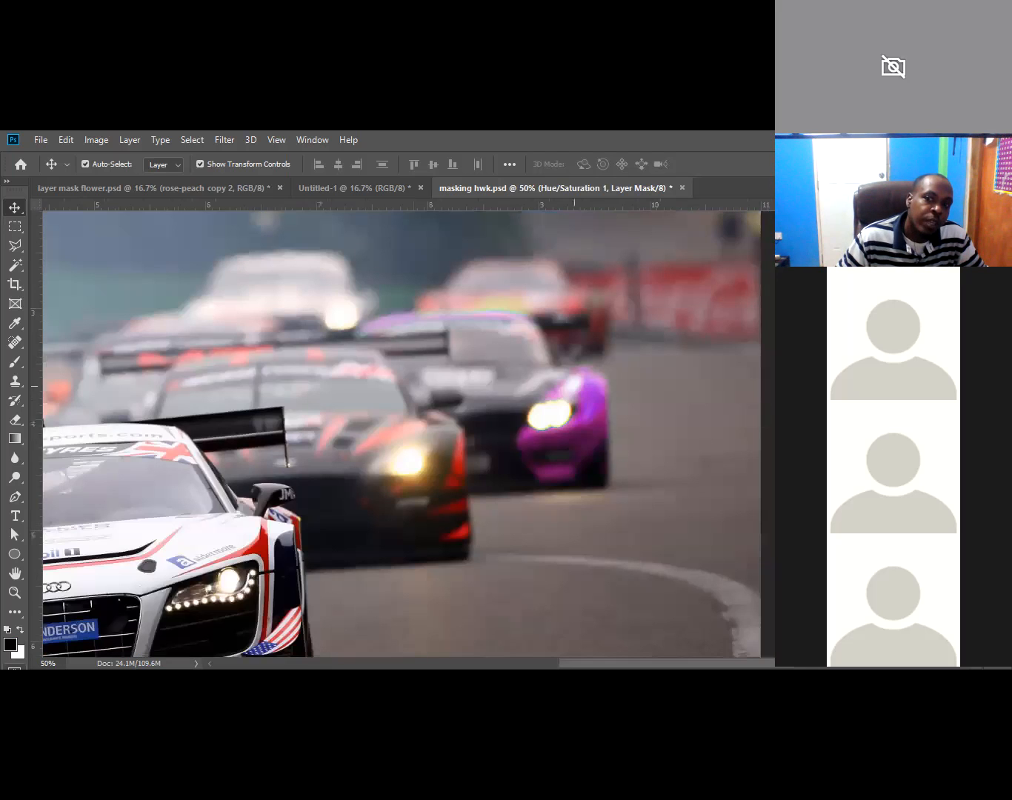
click(829, 545)
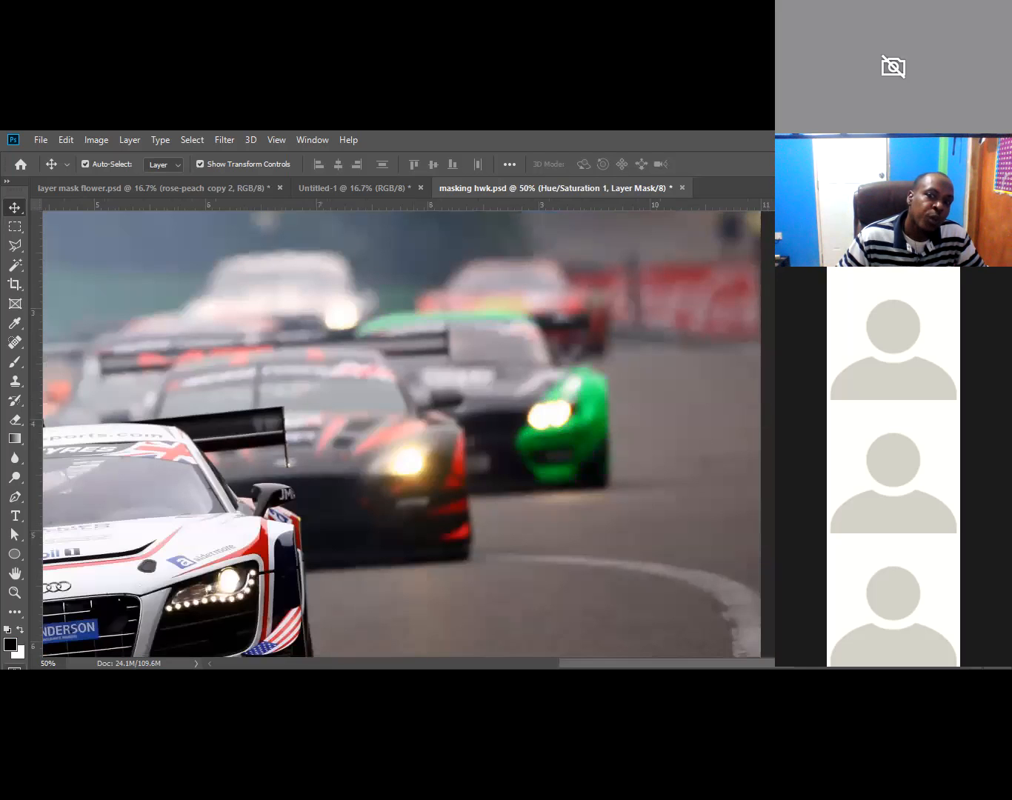
click(831, 545)
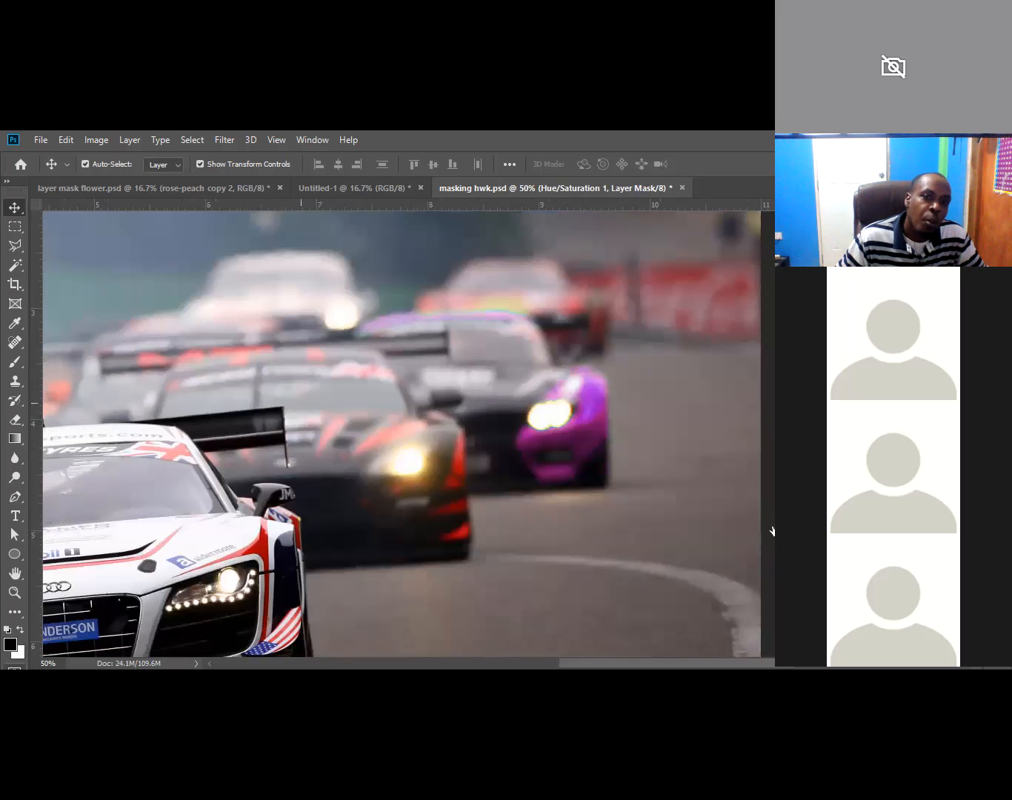
drag(301, 405, 772, 531)
drag(212, 420, 441, 469)
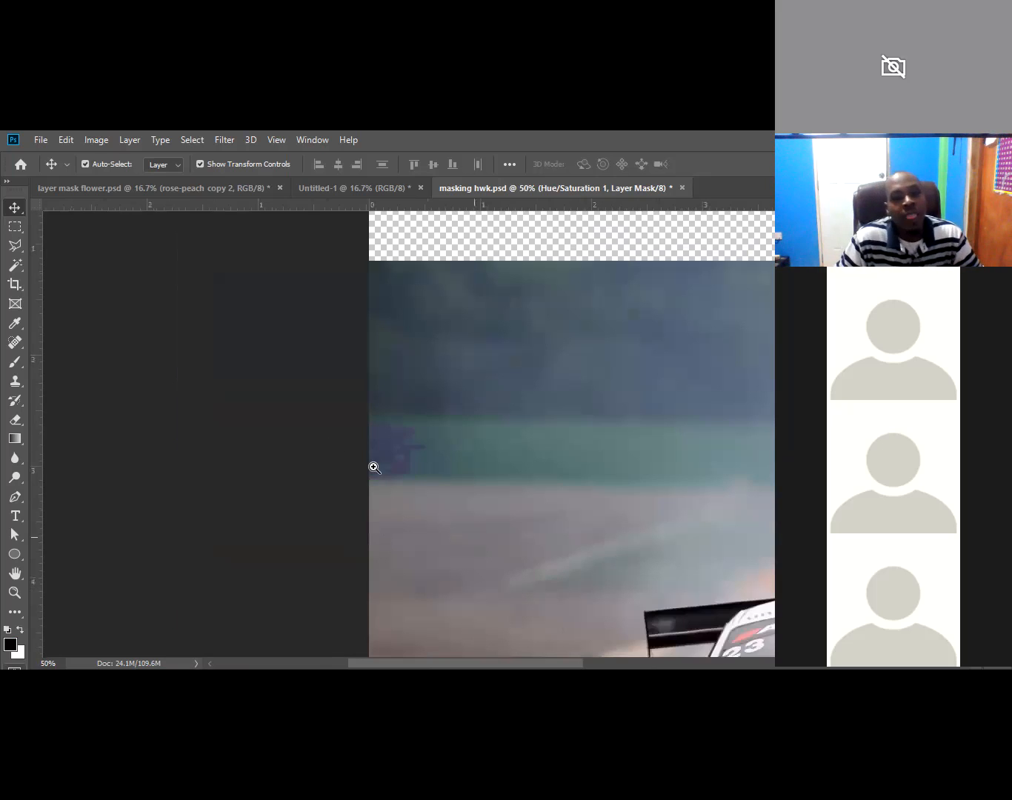
Step: Draw a rectangular marquee about 1.3 by 2.4 inches around the purple patch on the barrier at the photo's left edge
alt+click(425, 454)
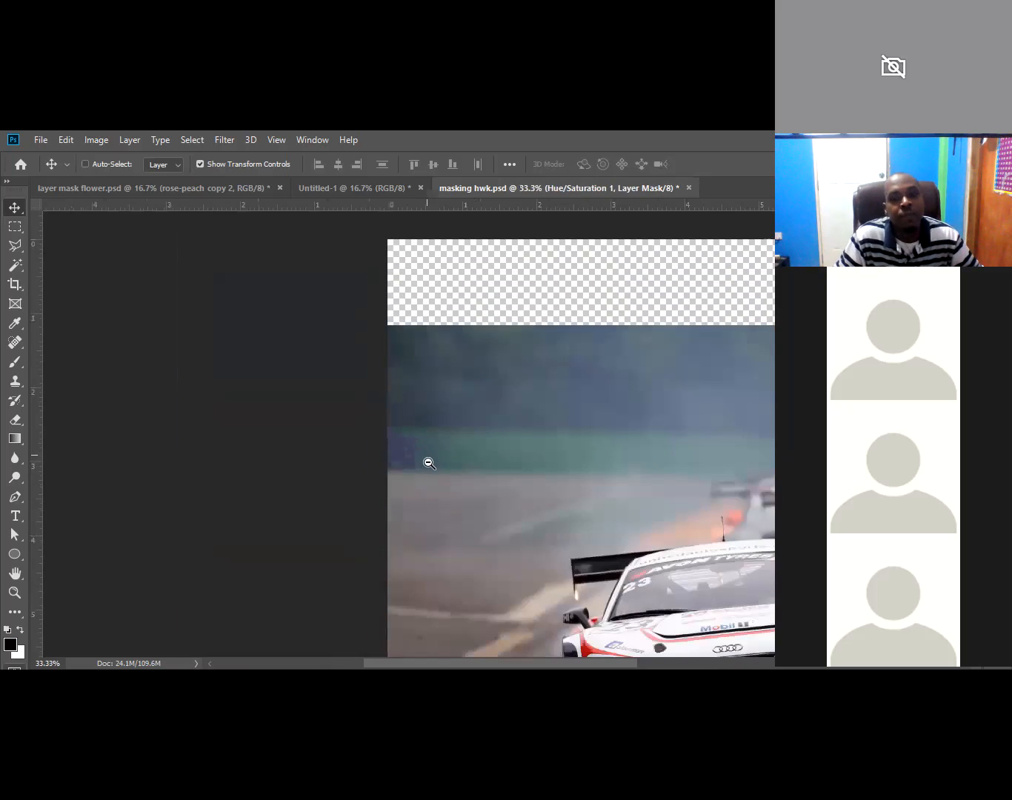
alt+click(429, 463)
alt+click(429, 464)
drag(667, 459, 467, 516)
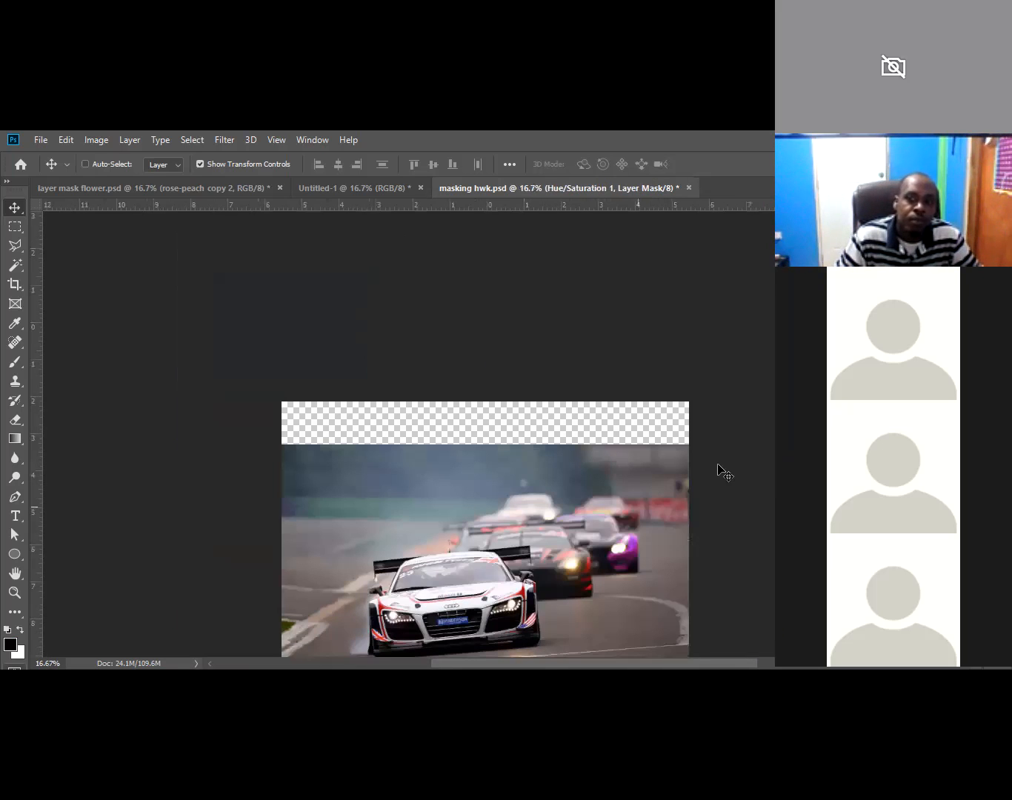
click(85, 163)
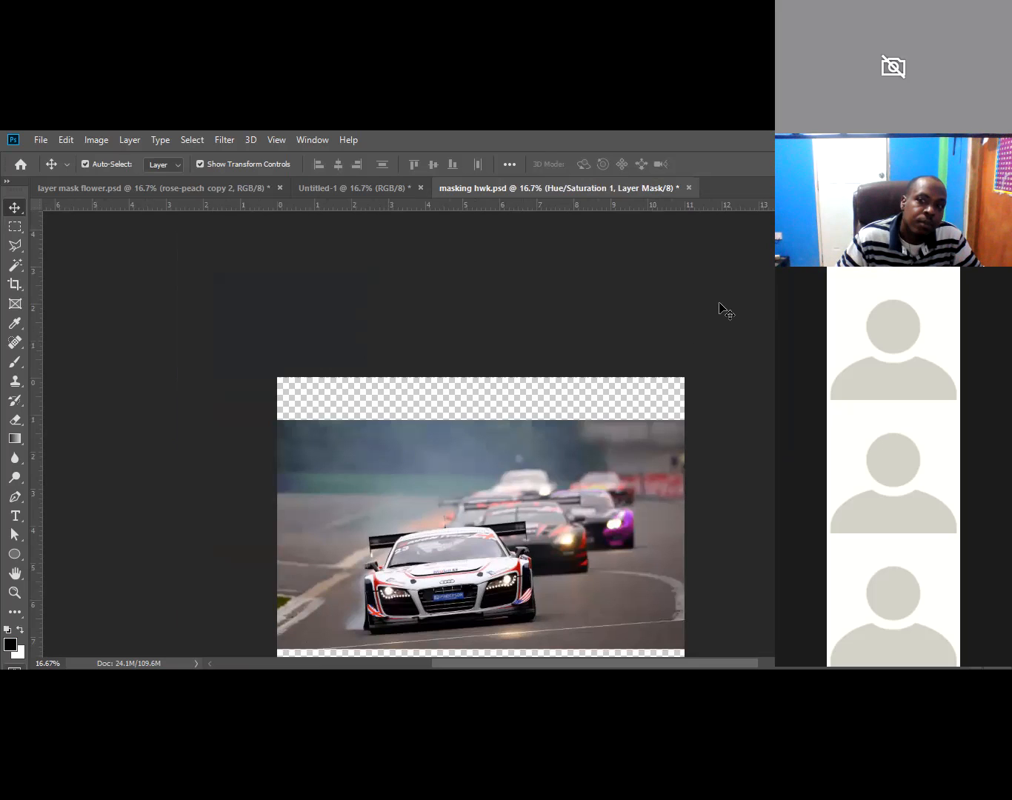
click(660, 409)
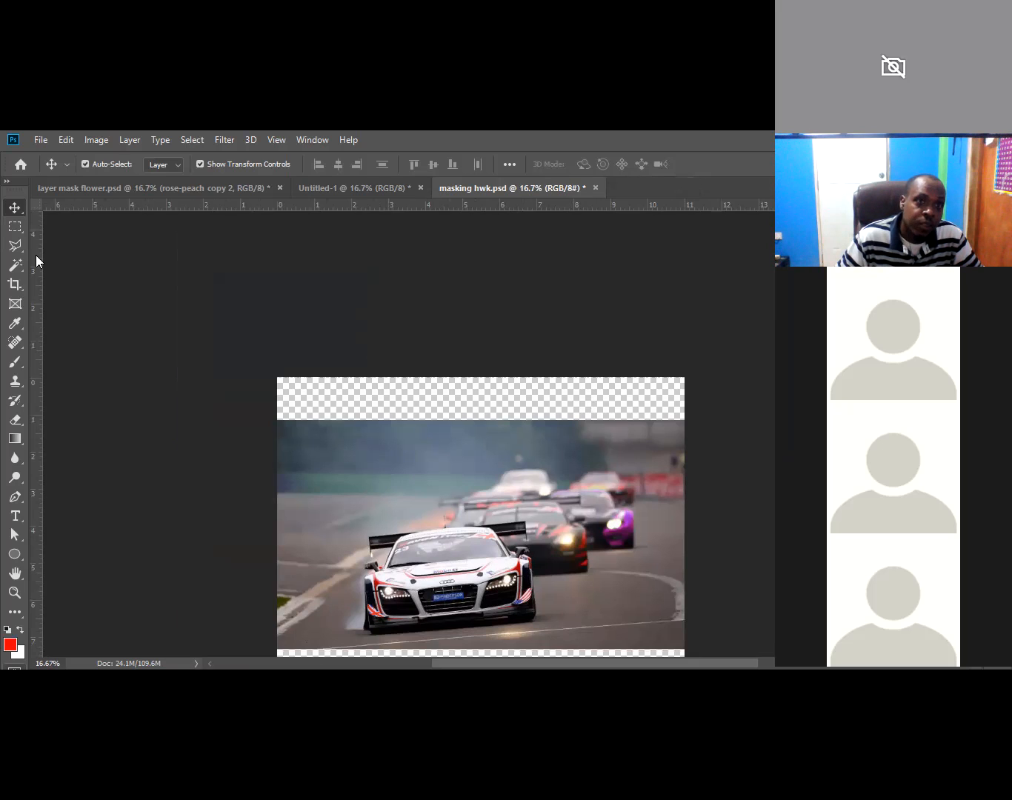
click(15, 226)
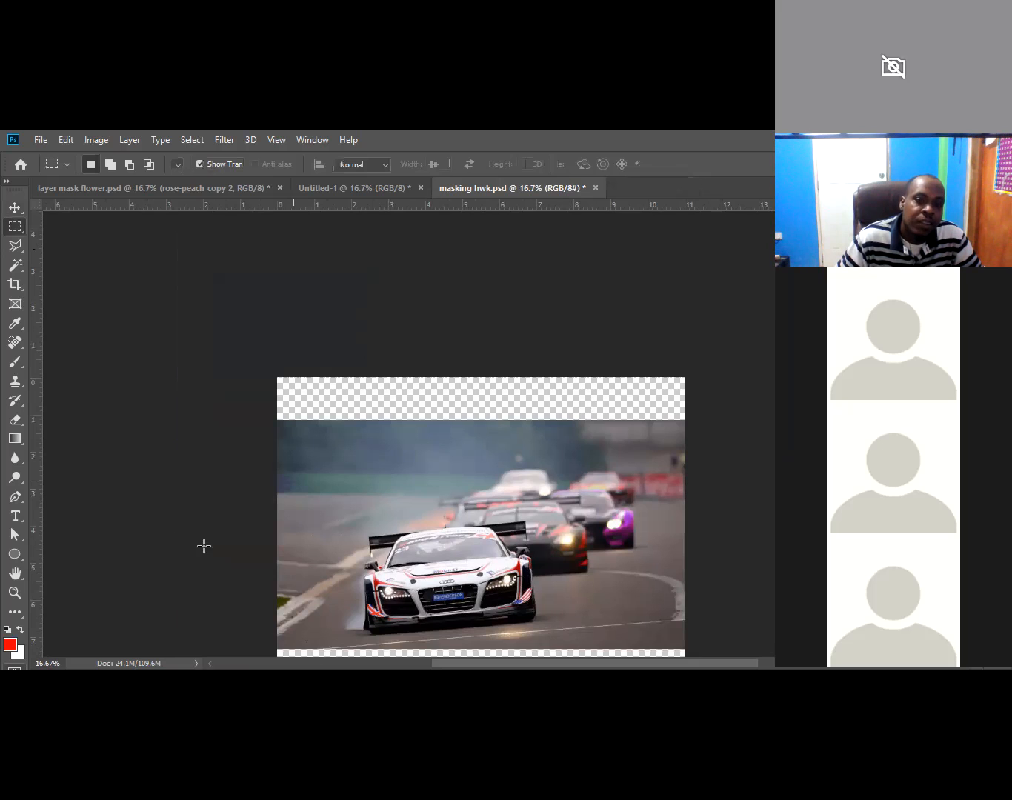
drag(279, 434, 326, 524)
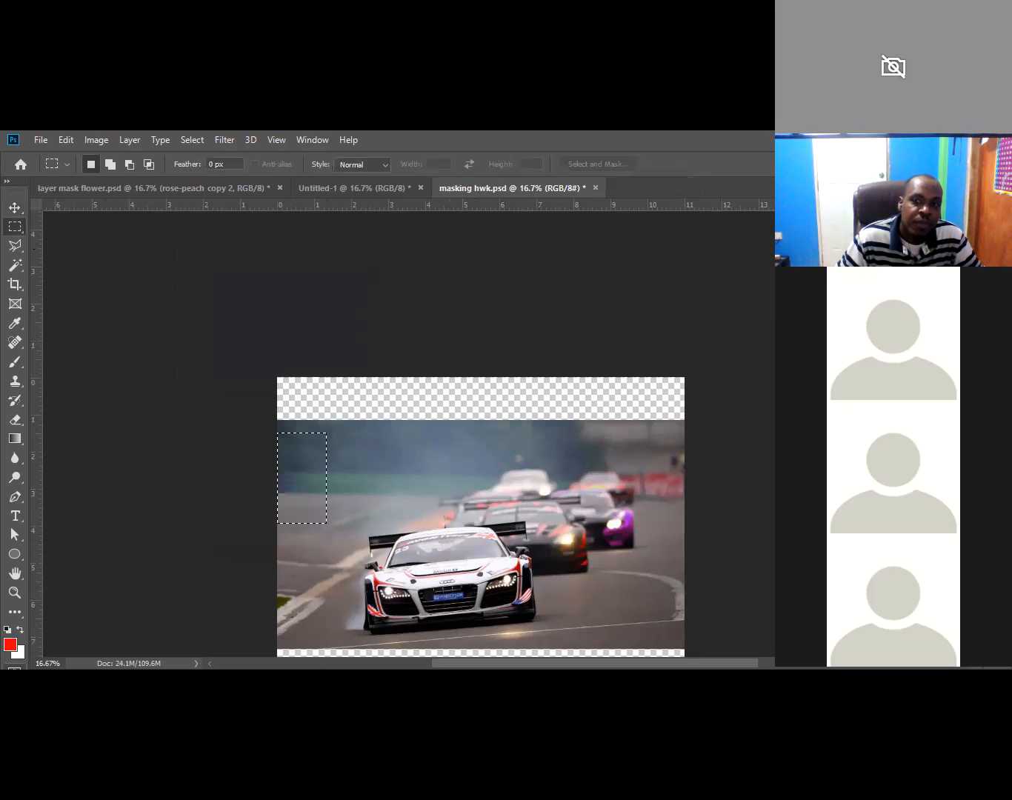
Step: Target the Hue/Saturation layer's mask and set a hard round brush to 83 px with 100% hardness
click(888, 489)
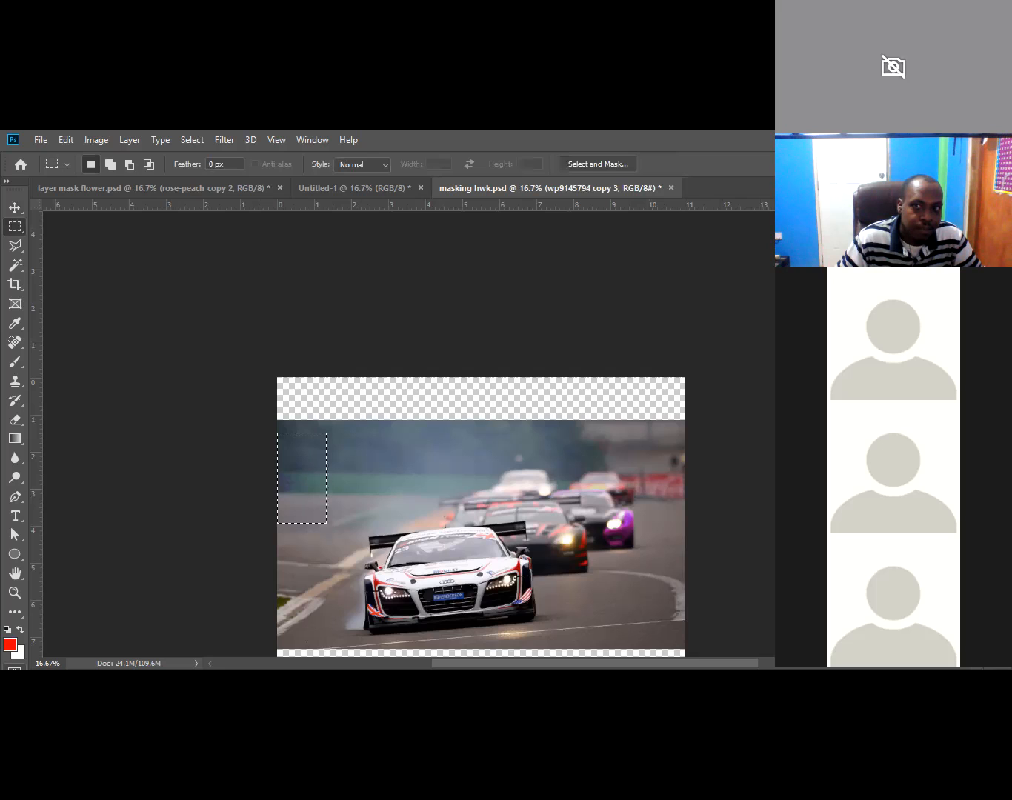
click(889, 548)
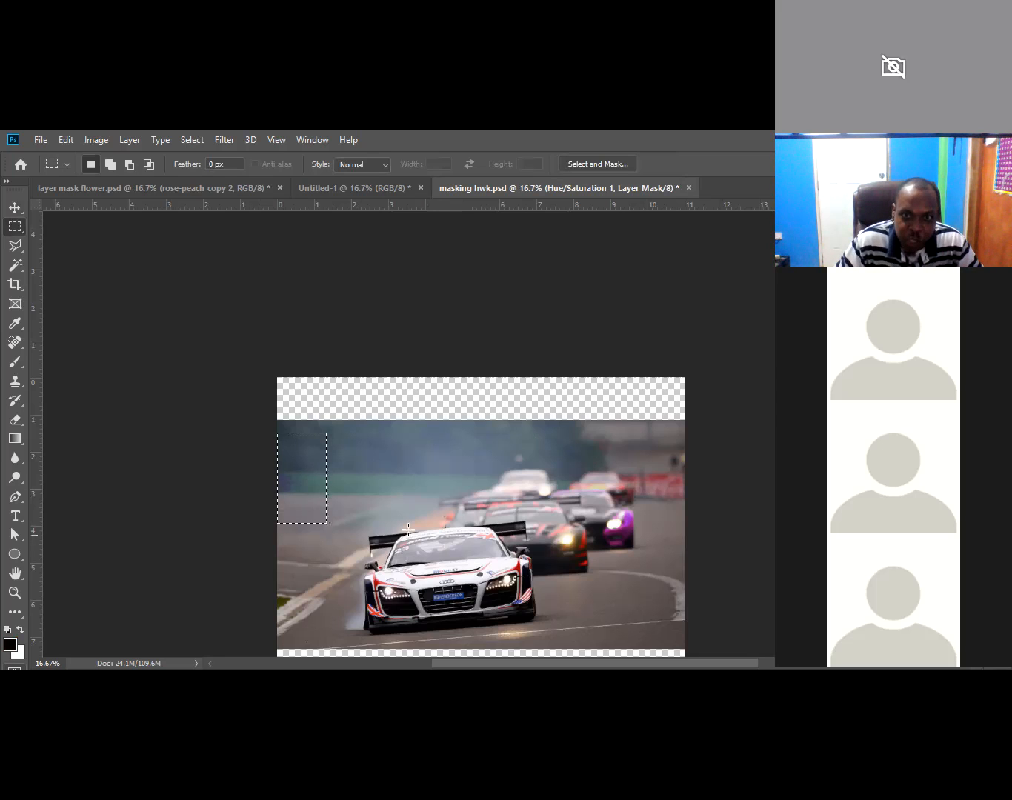
key(b)
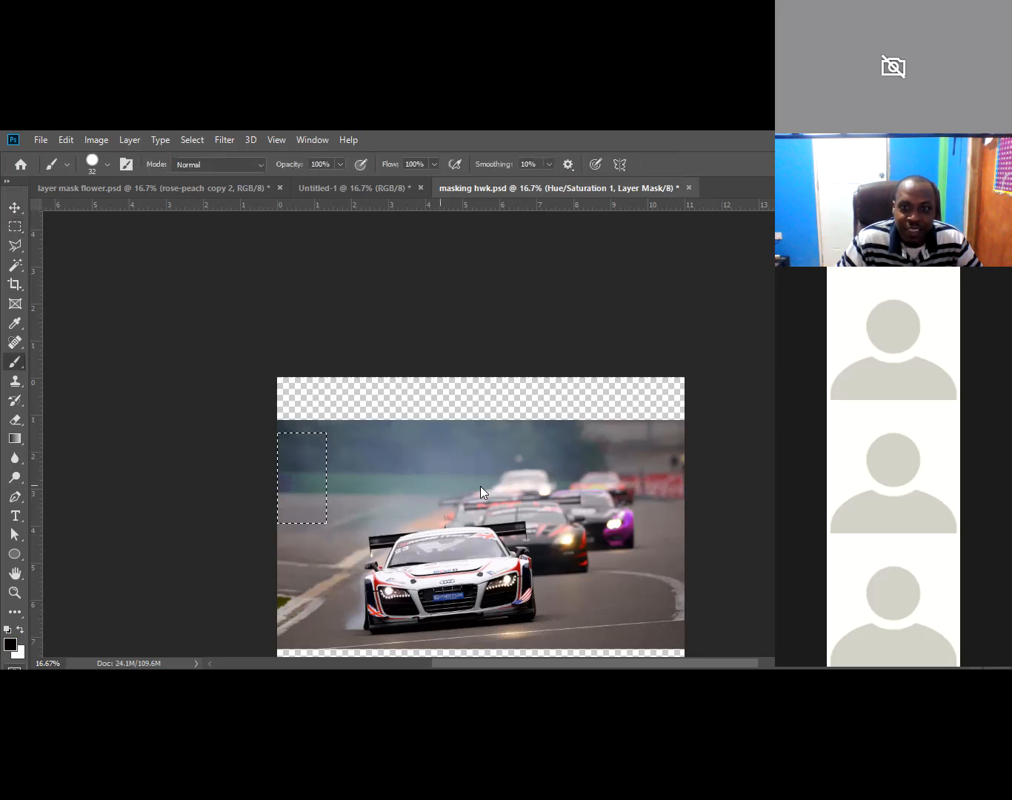
right_click(549, 459)
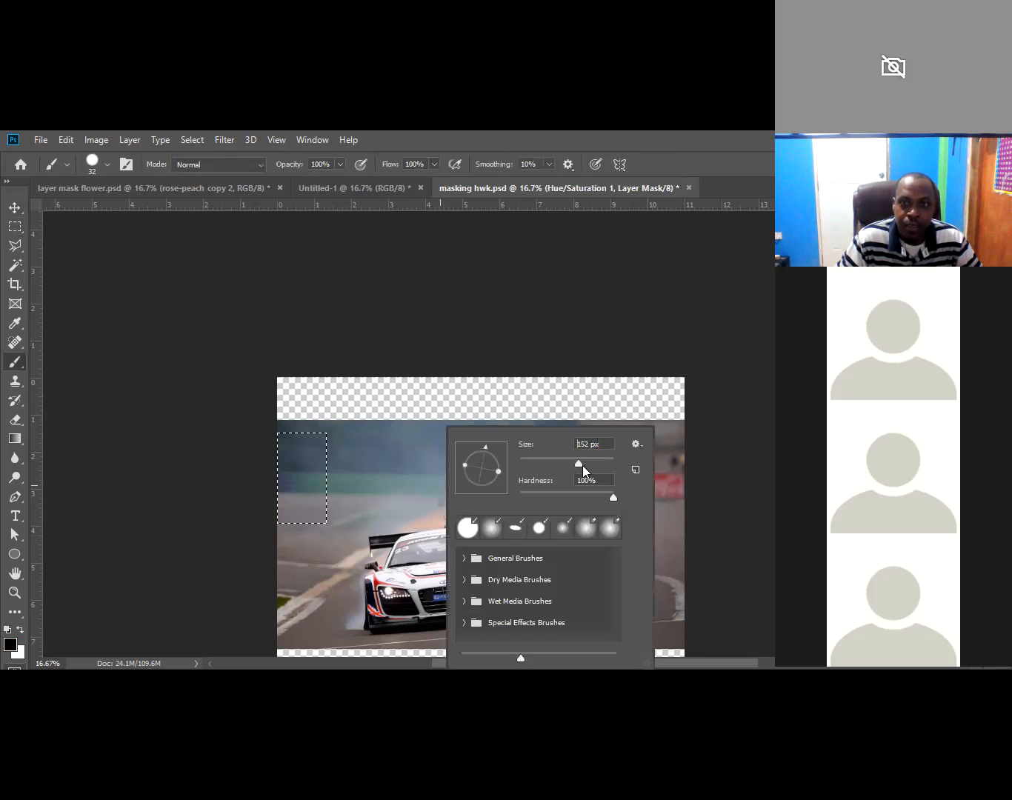
drag(598, 465, 627, 466)
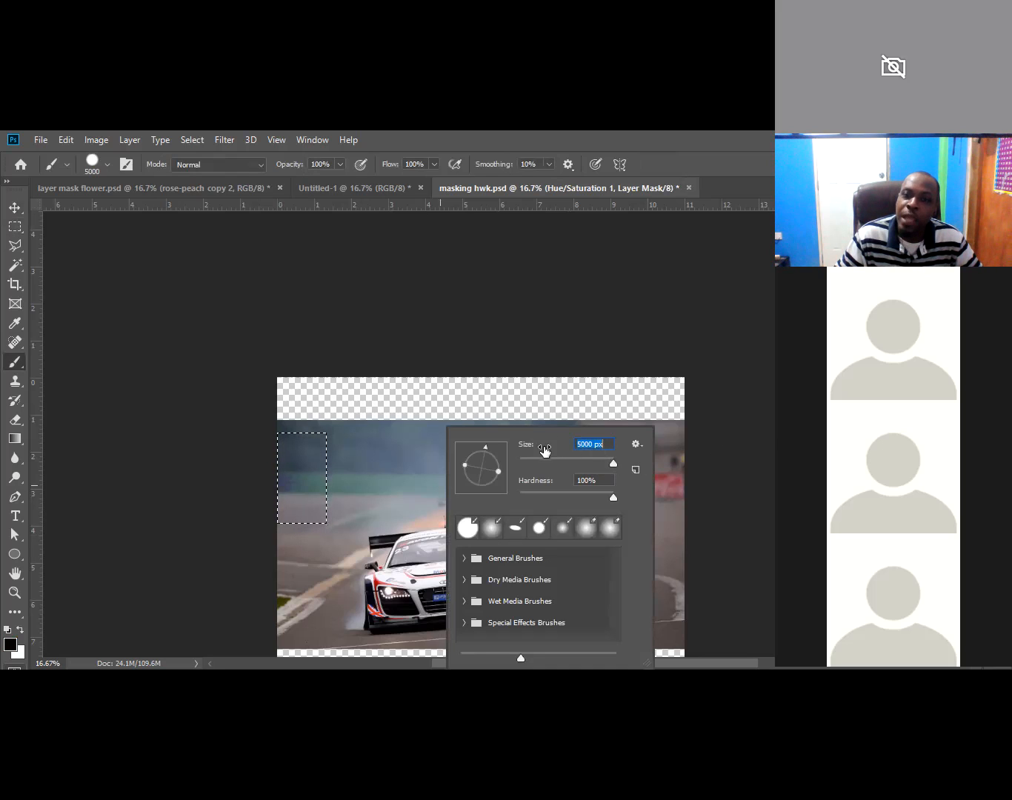
drag(535, 460, 531, 460)
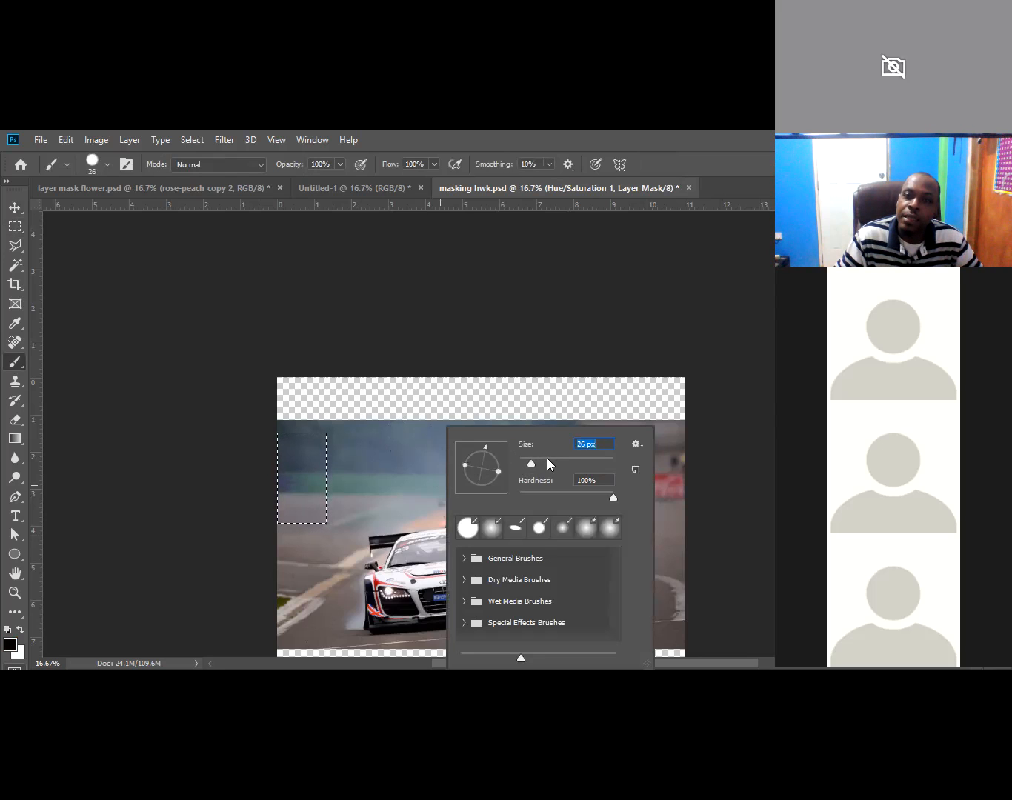
click(551, 463)
click(559, 461)
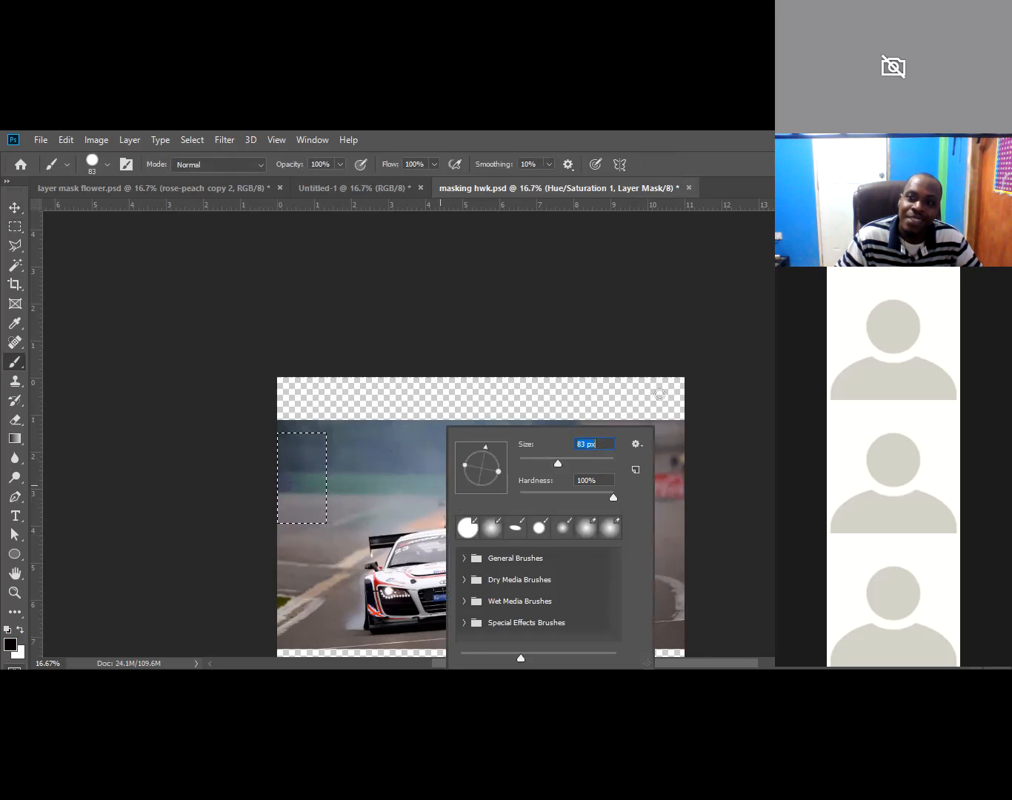
click(712, 455)
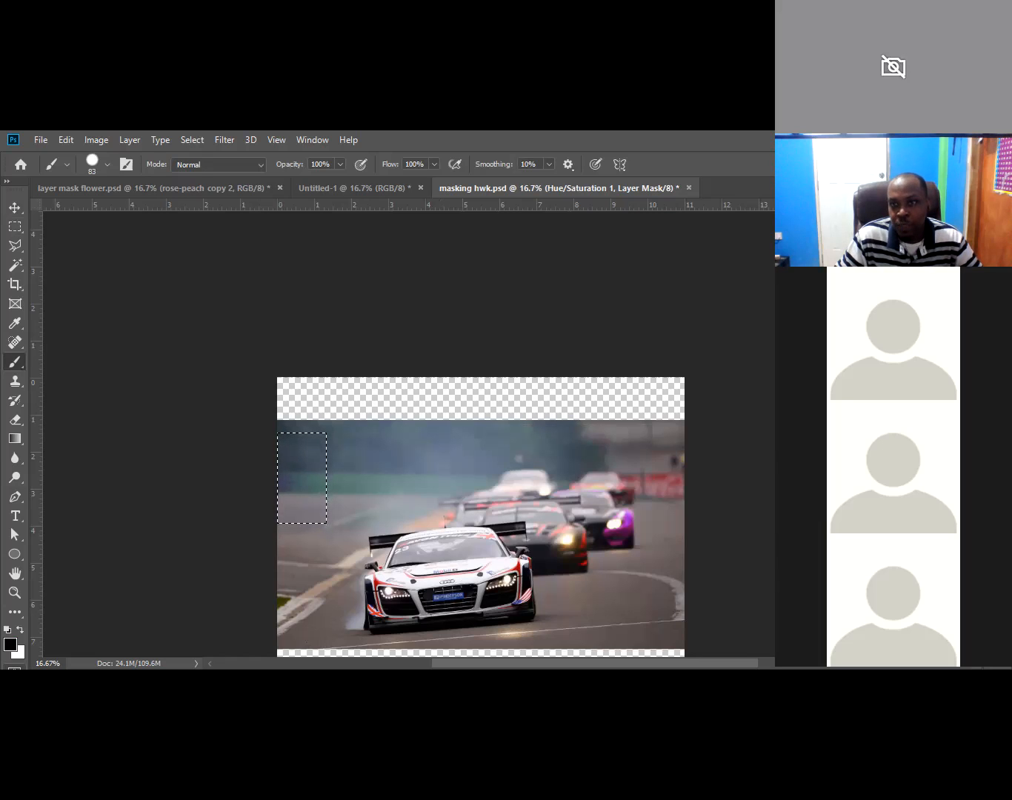
Step: Toggle the visibility of the Hue/Saturation layer and the photo to compare the image with and without them
key(ctrl+z)
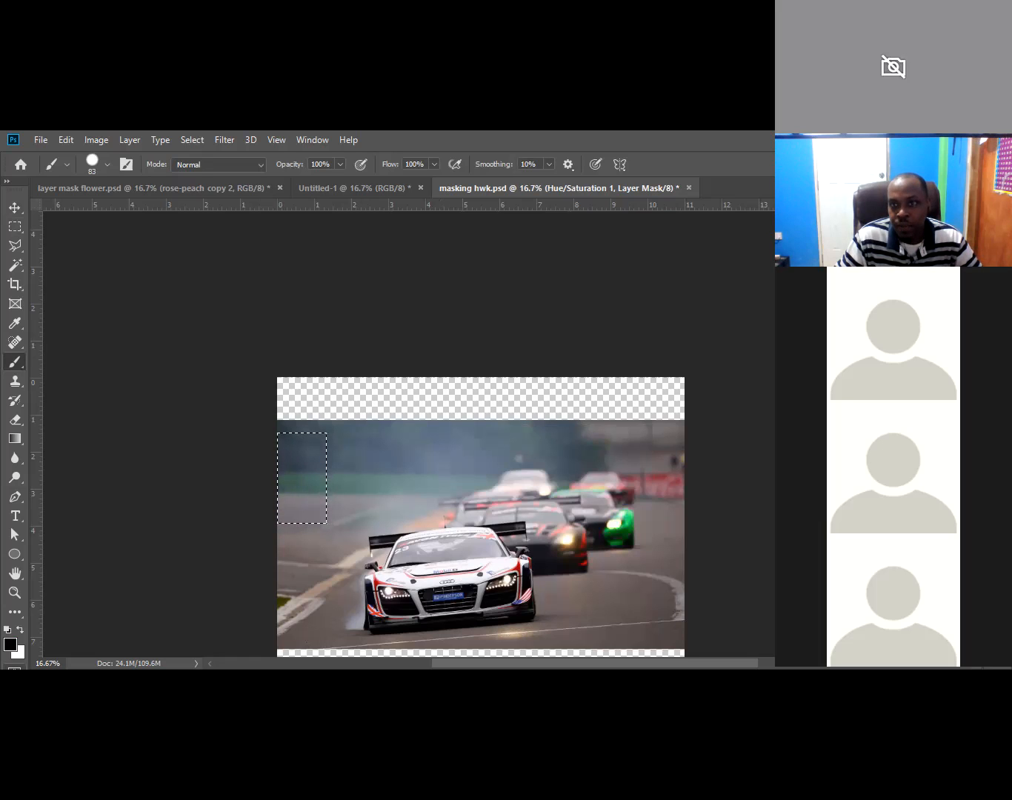
key(ctrl+shift+z)
key(ctrl+comma)
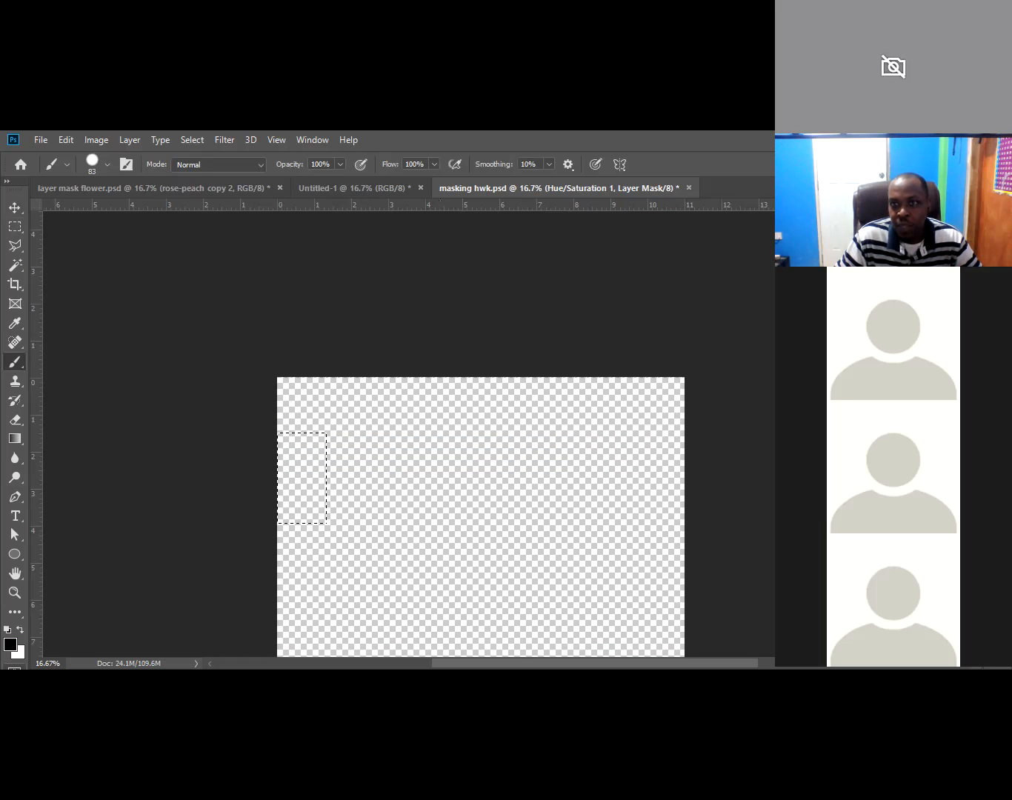
key(ctrl+comma)
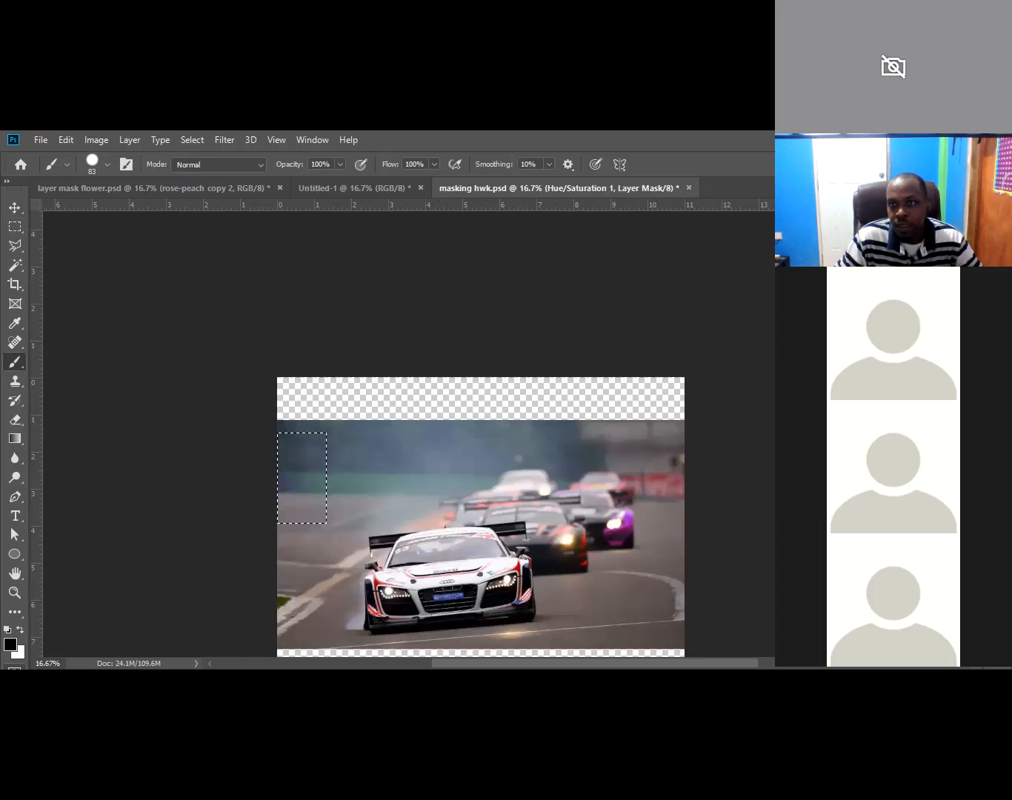
key(ctrl+z)
key(ctrl+shift+z)
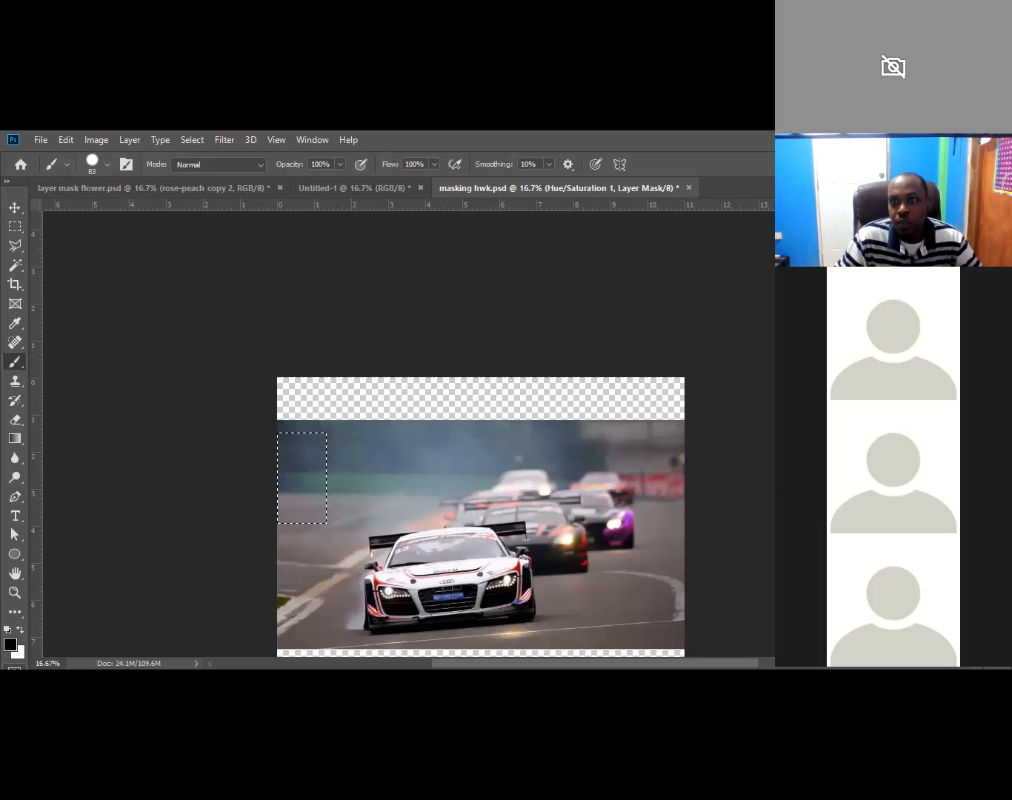
key(ctrl+comma)
key(ctrl+comma)
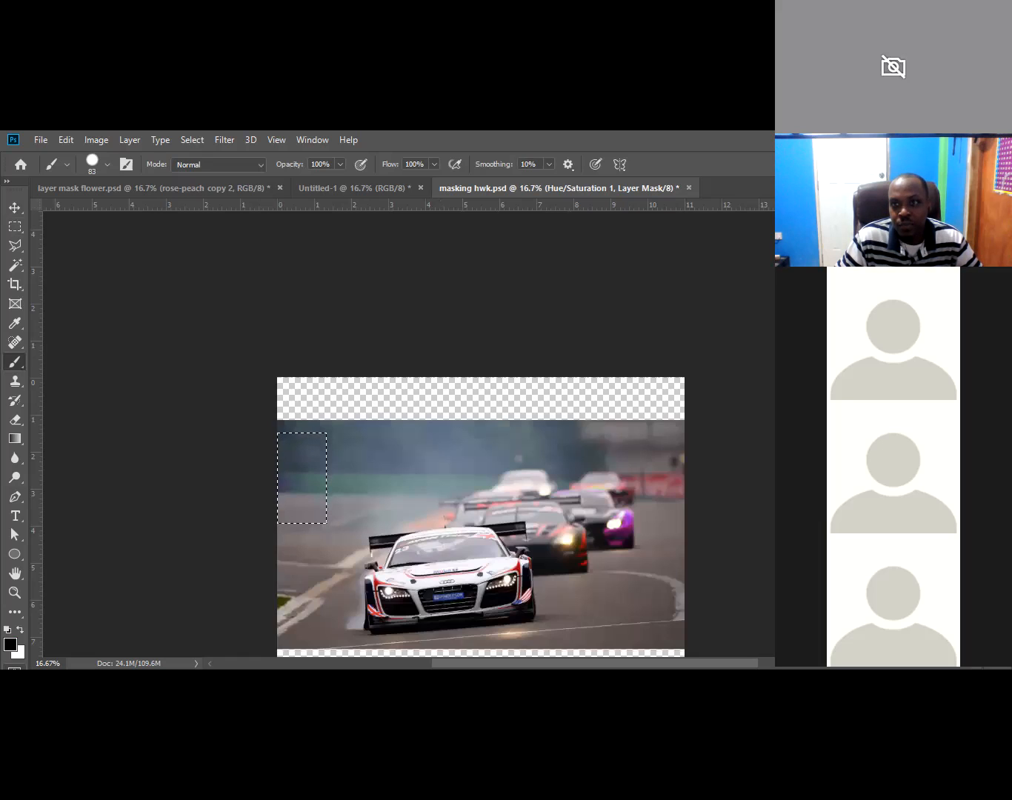
Step: Try to hide the marquee area at the barrier's left end with a layer mask on the wp9145794 copy 3 photo layer
click(914, 530)
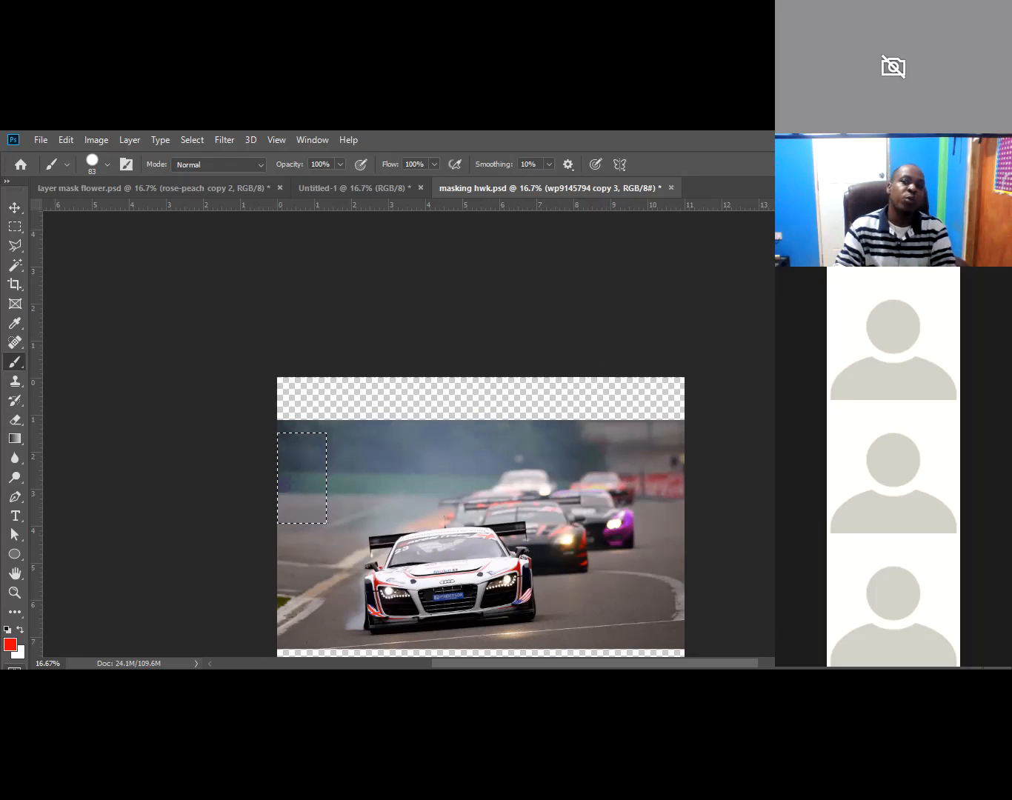
right_click(886, 512)
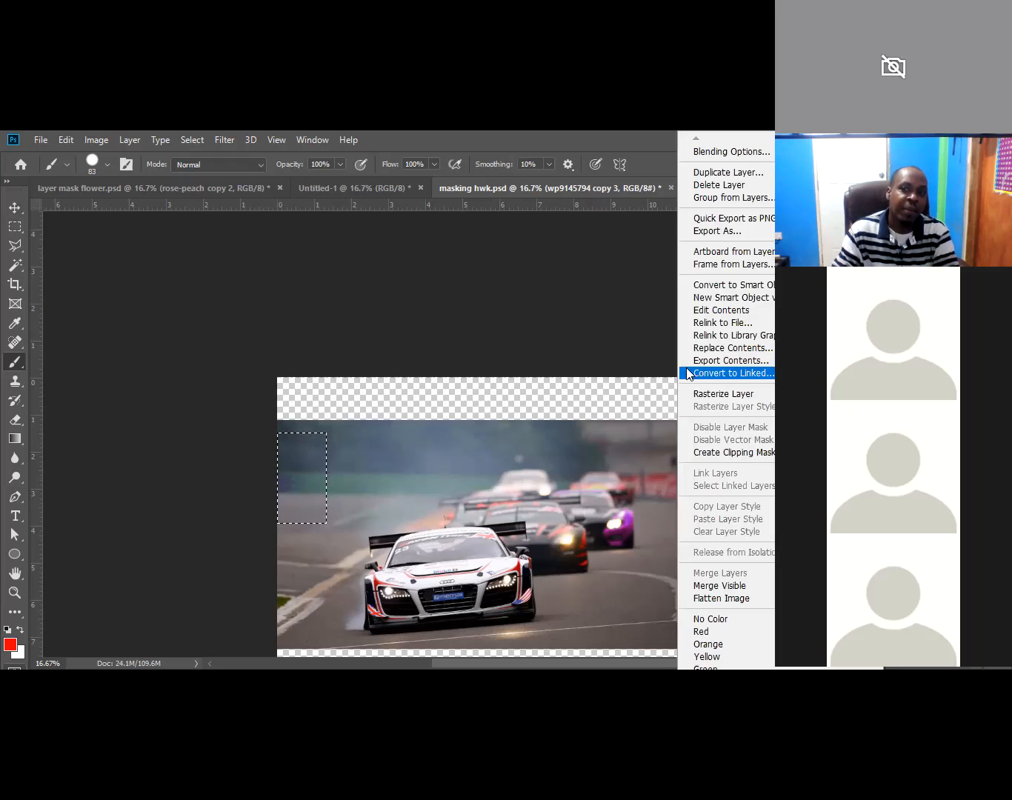
click(587, 136)
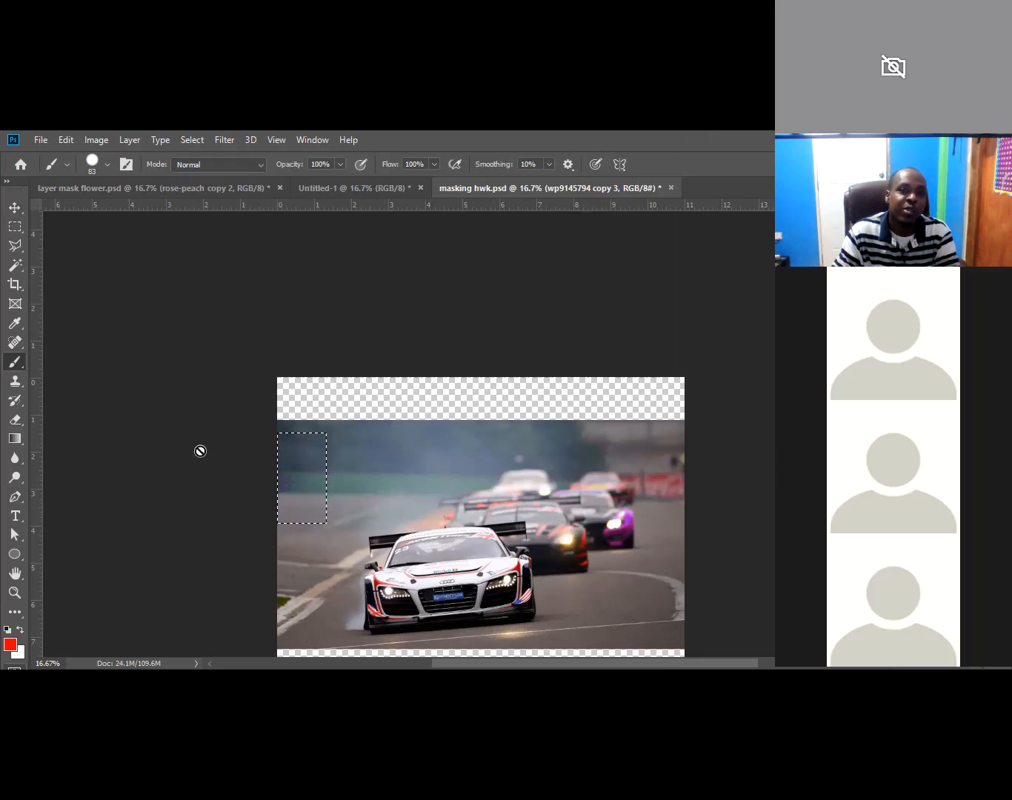
click(124, 141)
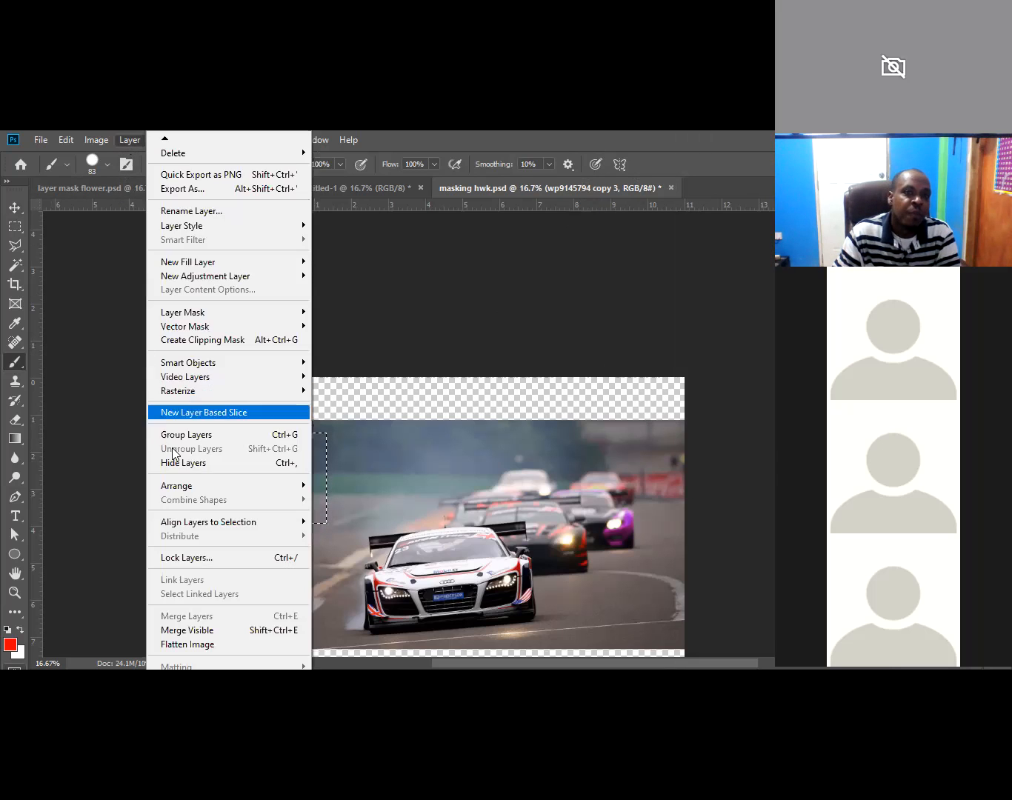
mouse_move(209, 314)
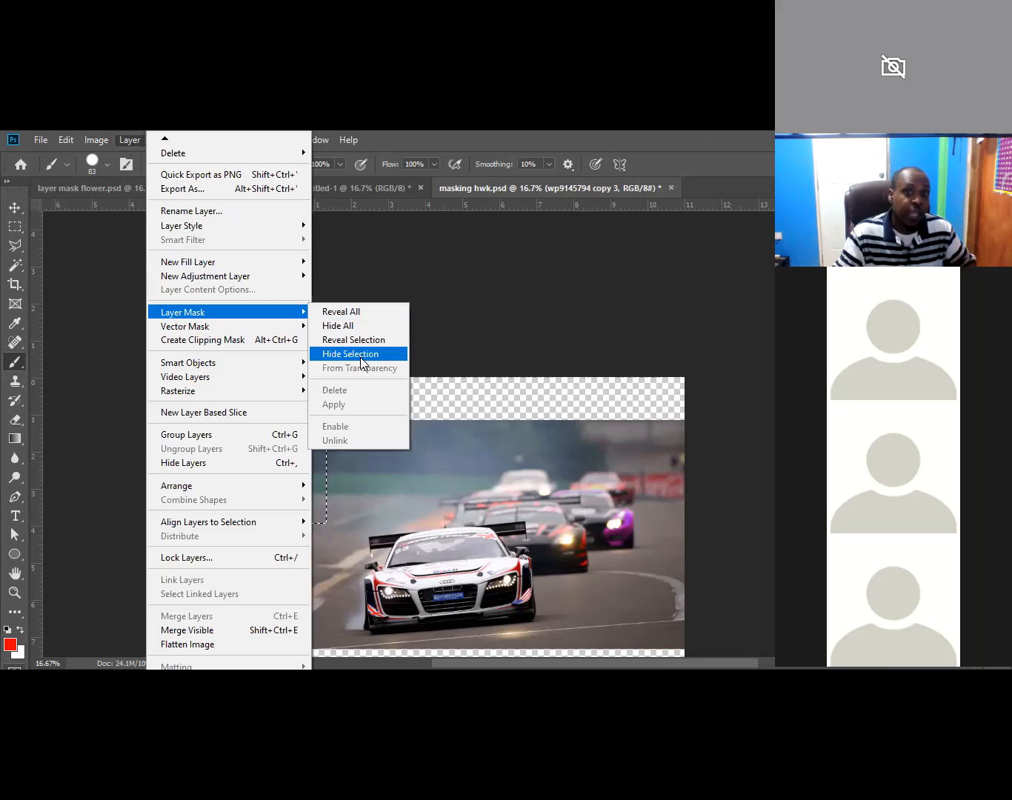
click(360, 357)
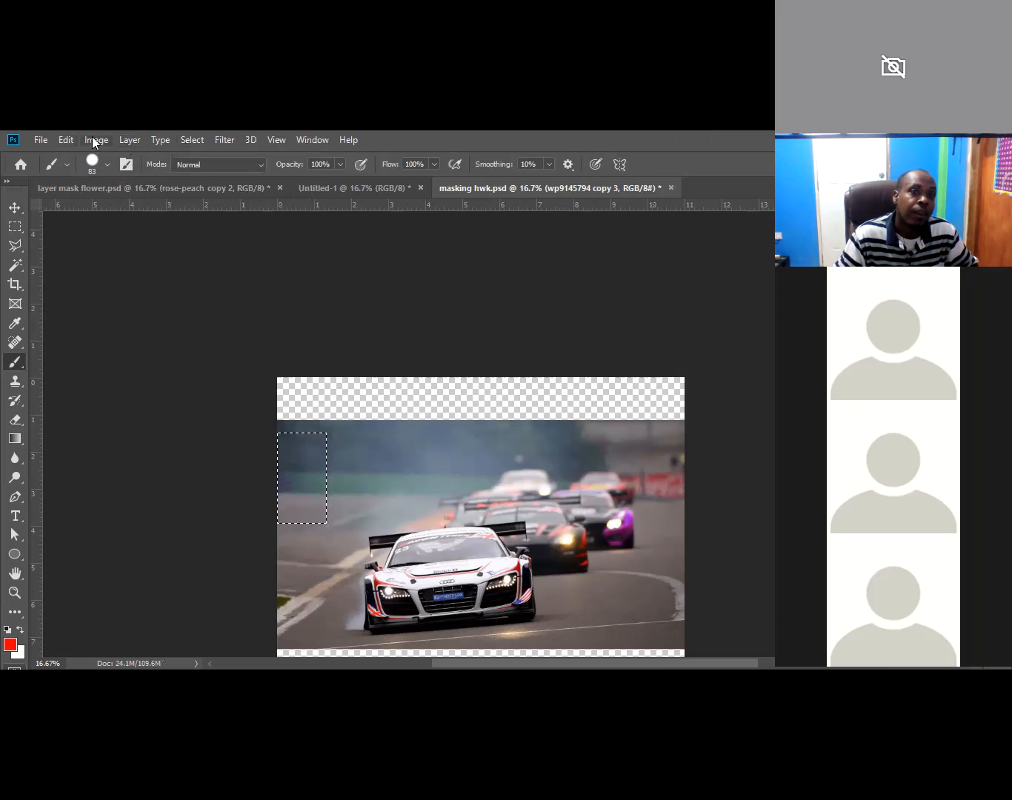
click(131, 142)
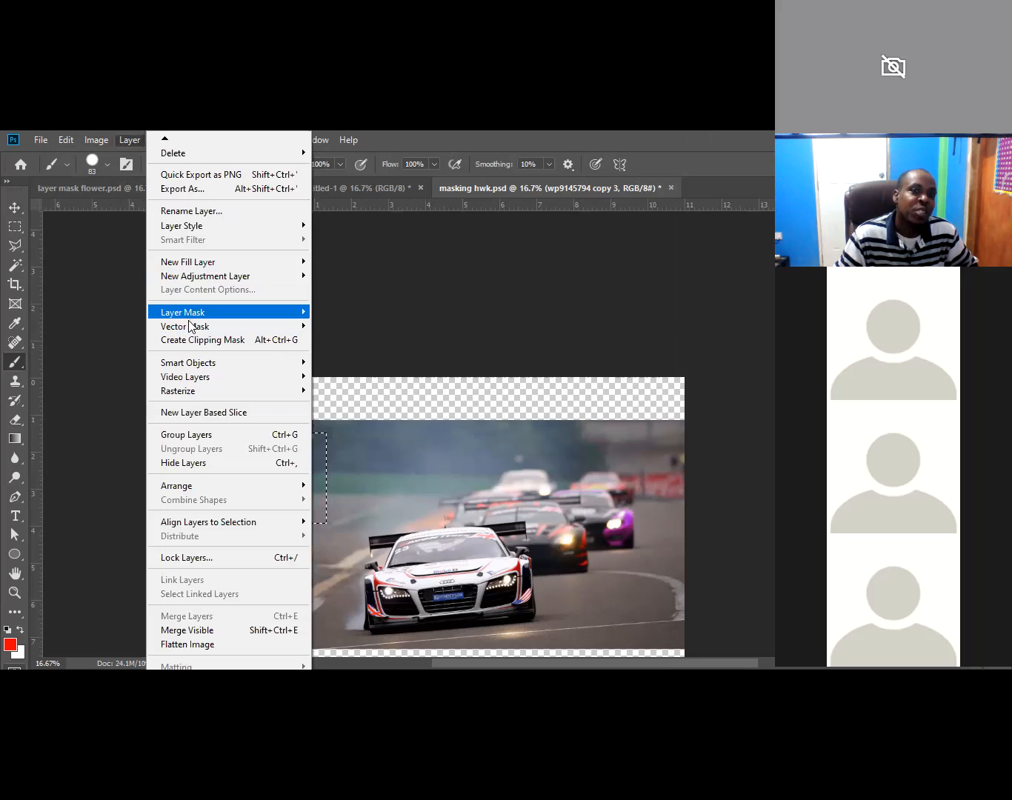
click(384, 357)
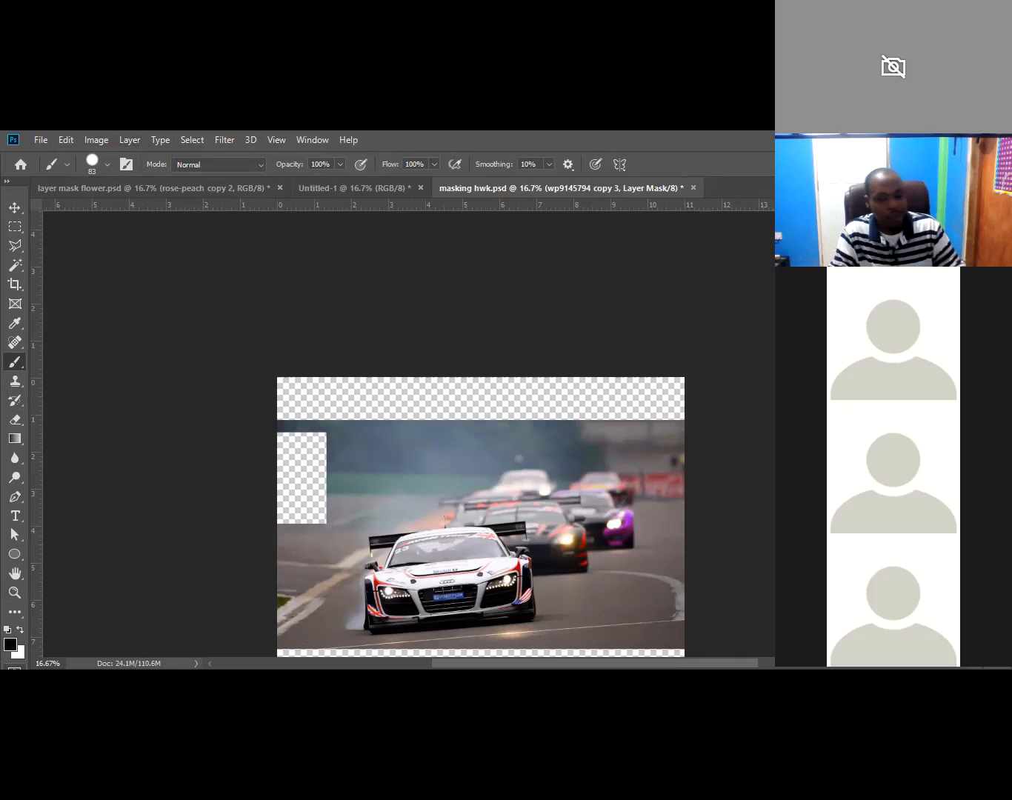
key(ctrl+z)
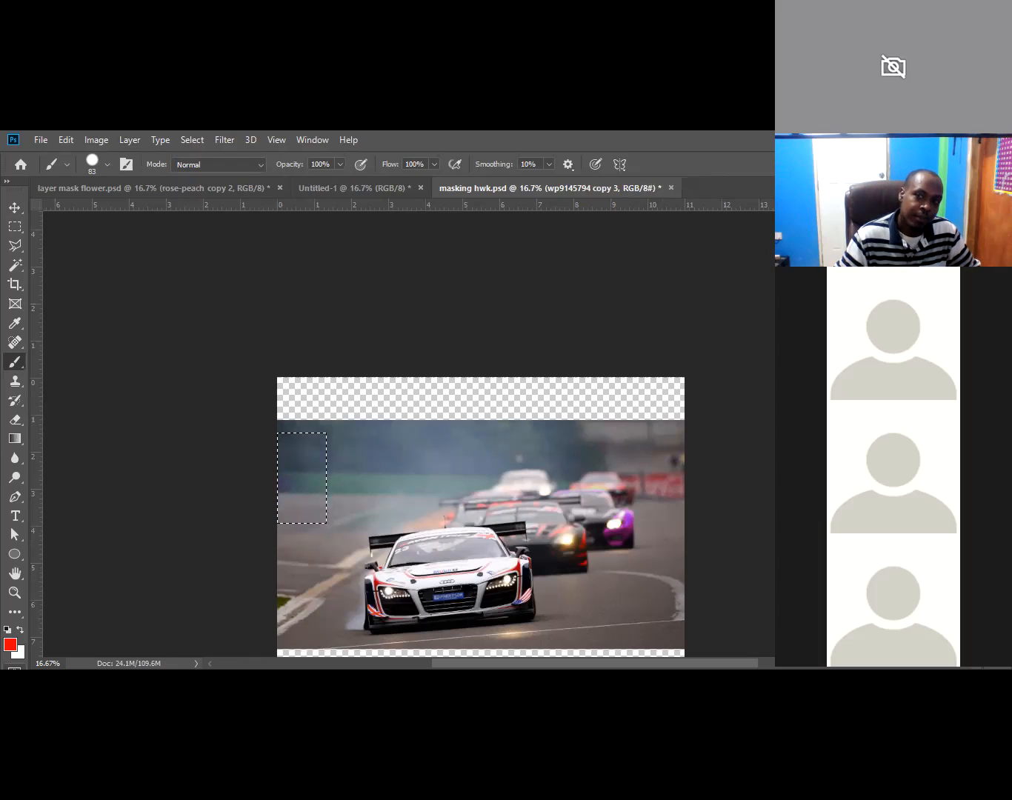
Step: Examine the purple patch on the barrier up close with the Hue/Saturation layer targeted, toggling the photo's visibility
click(882, 474)
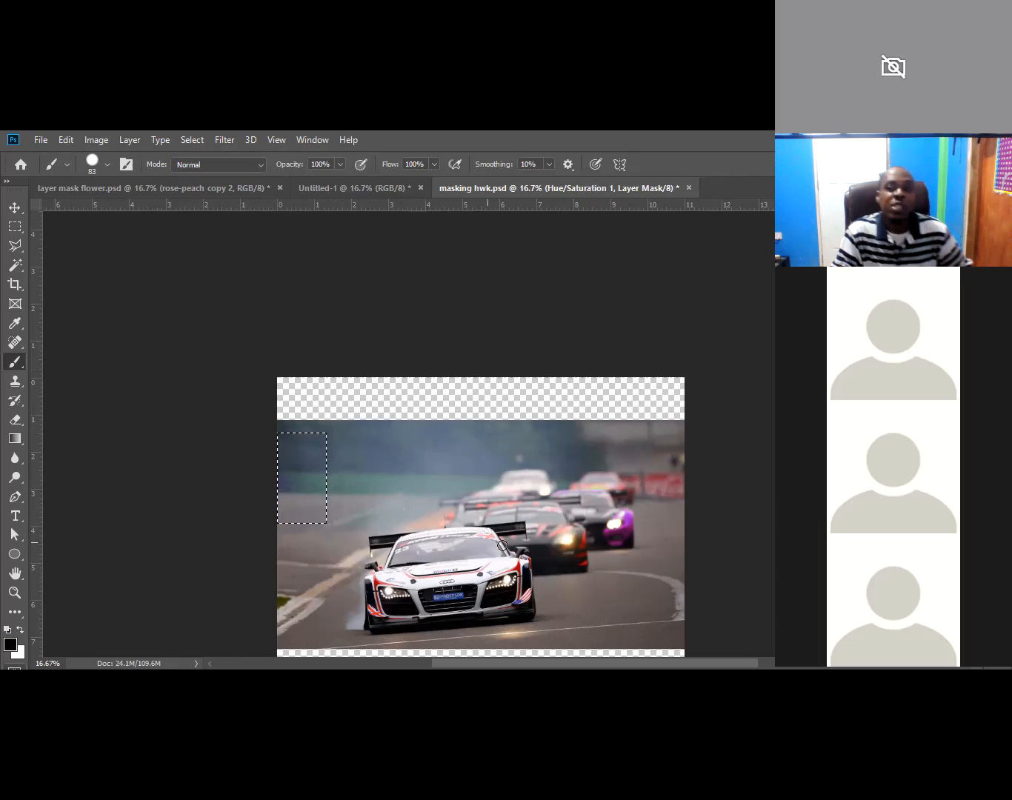
ctrl+click(321, 499)
ctrl+click(278, 490)
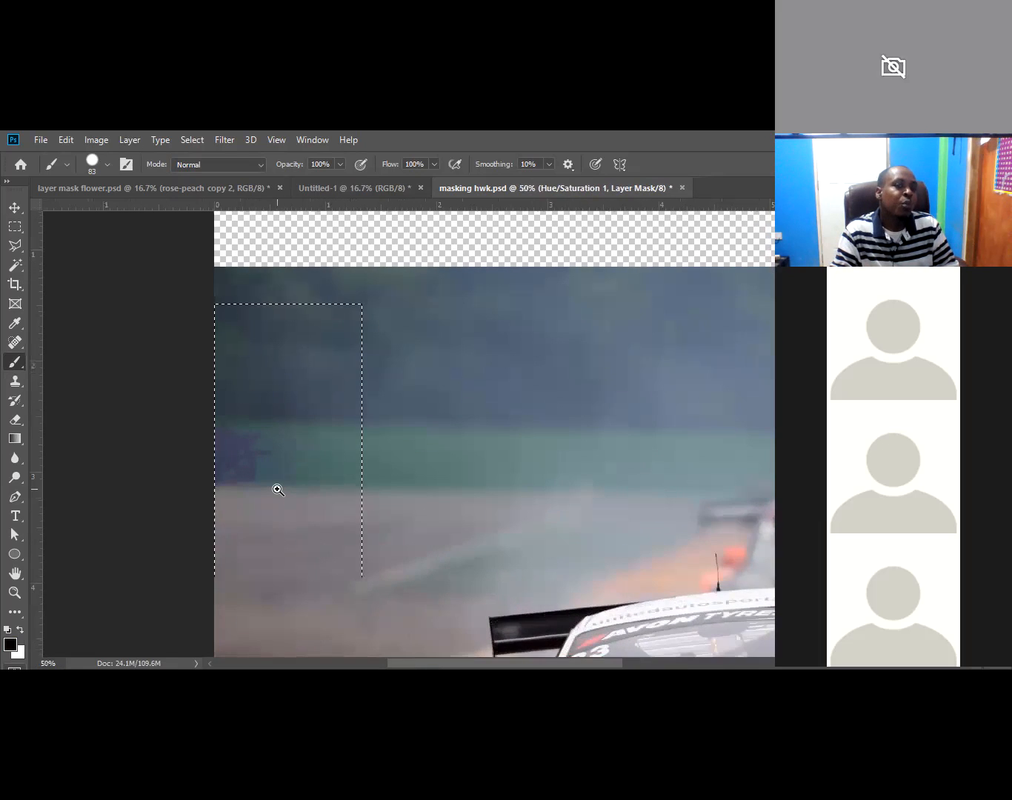
ctrl+click(277, 489)
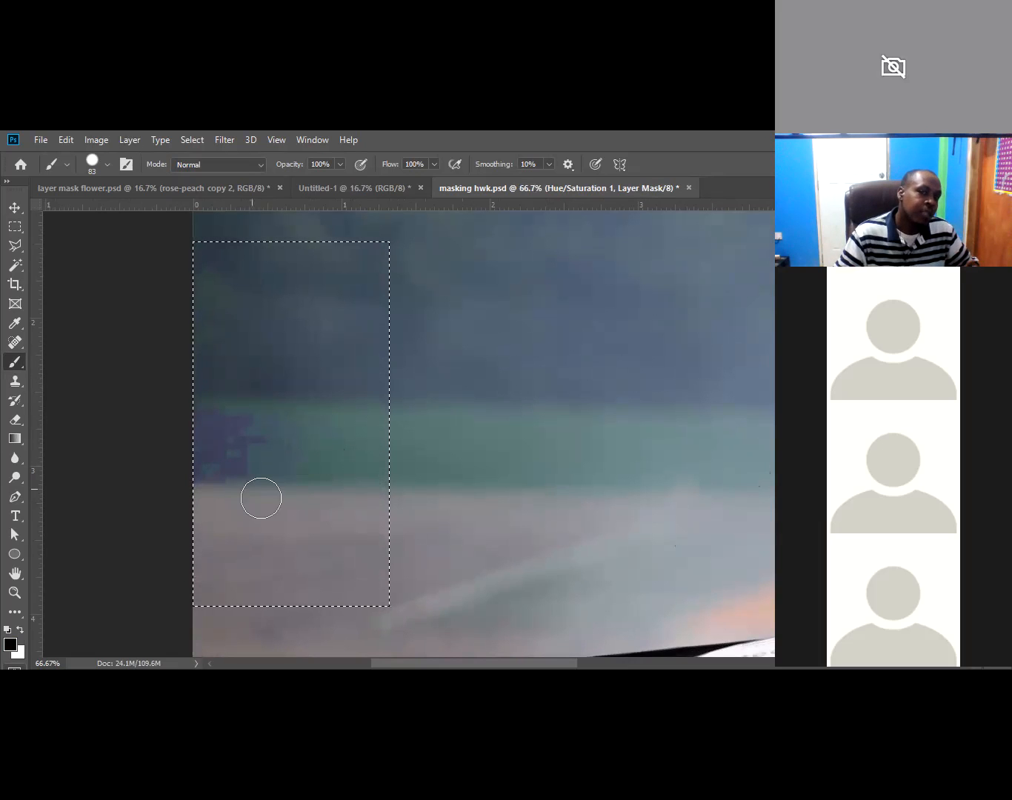
ctrl+alt+click(343, 479)
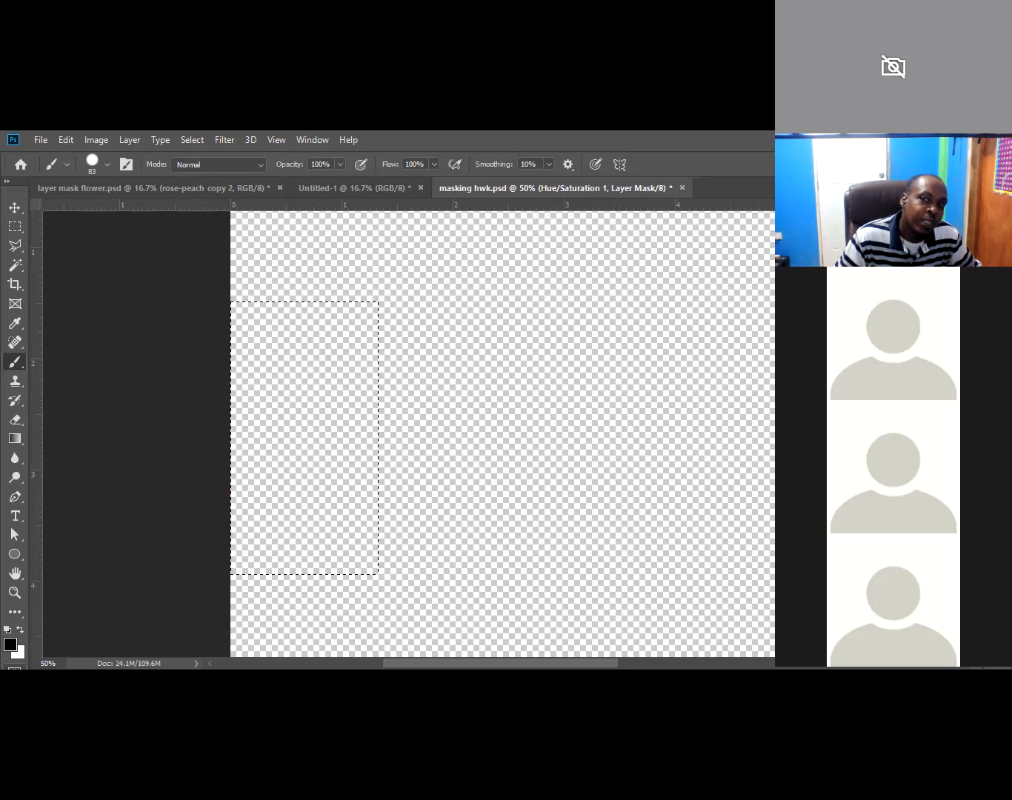
click(864, 475)
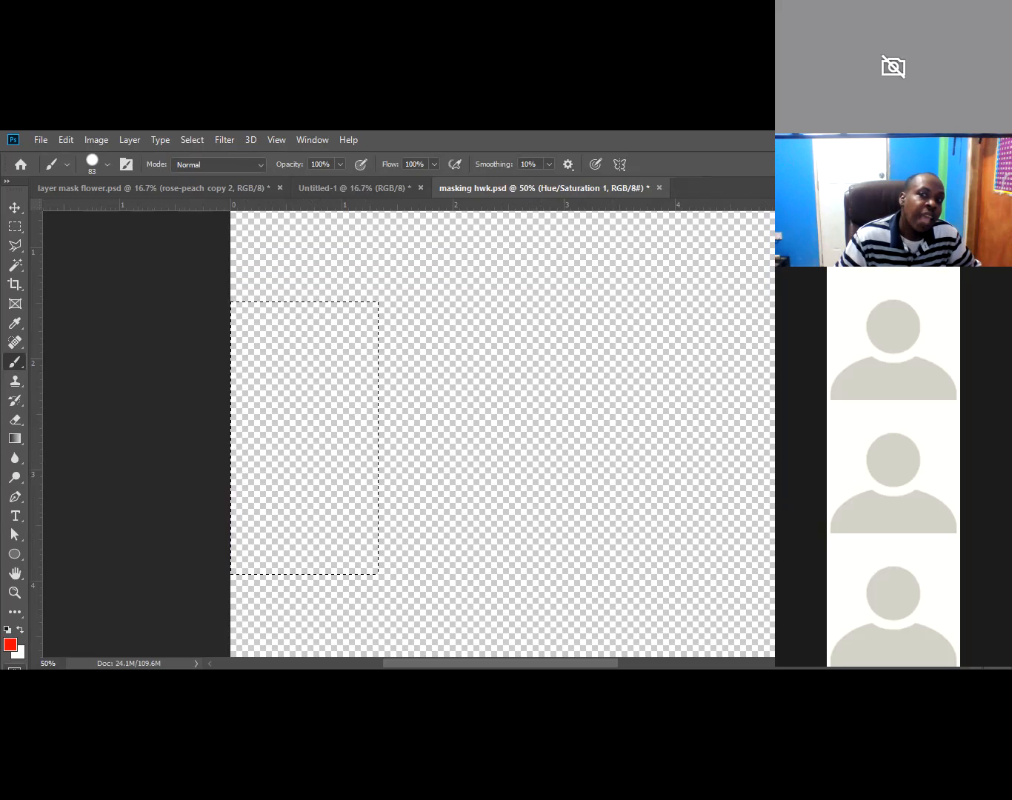
key(ctrl+z)
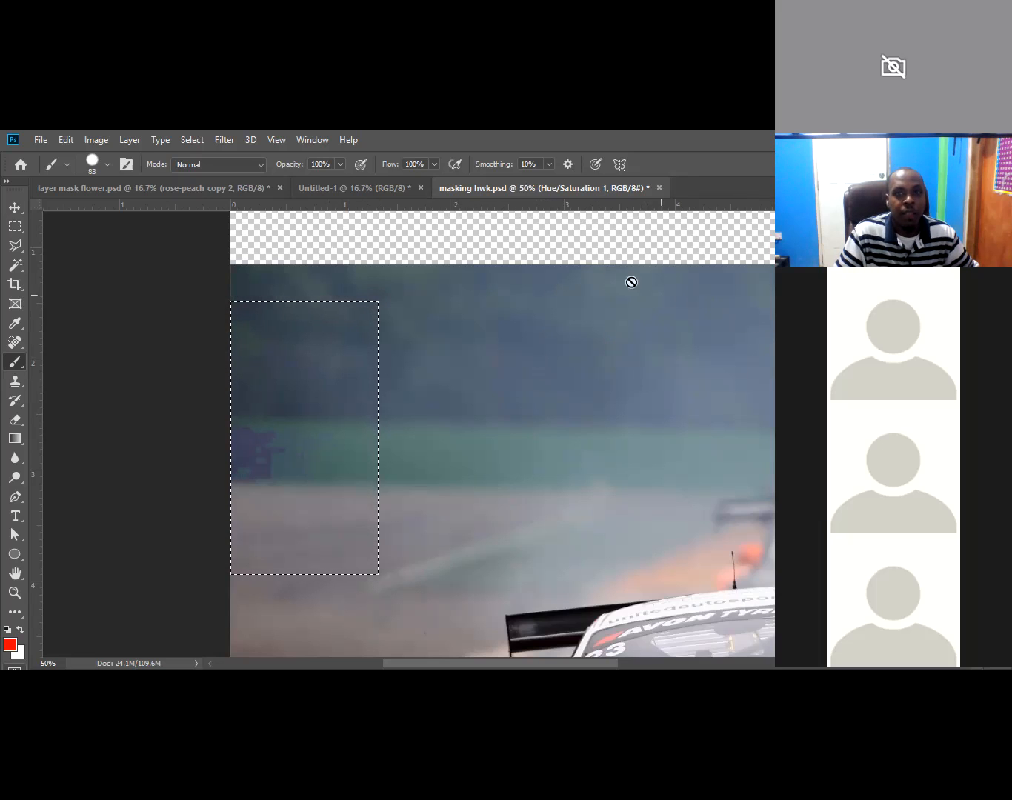
Step: Clear the marquee selection and make a fresh copy of the photo in its original colours the active layer
click(583, 257)
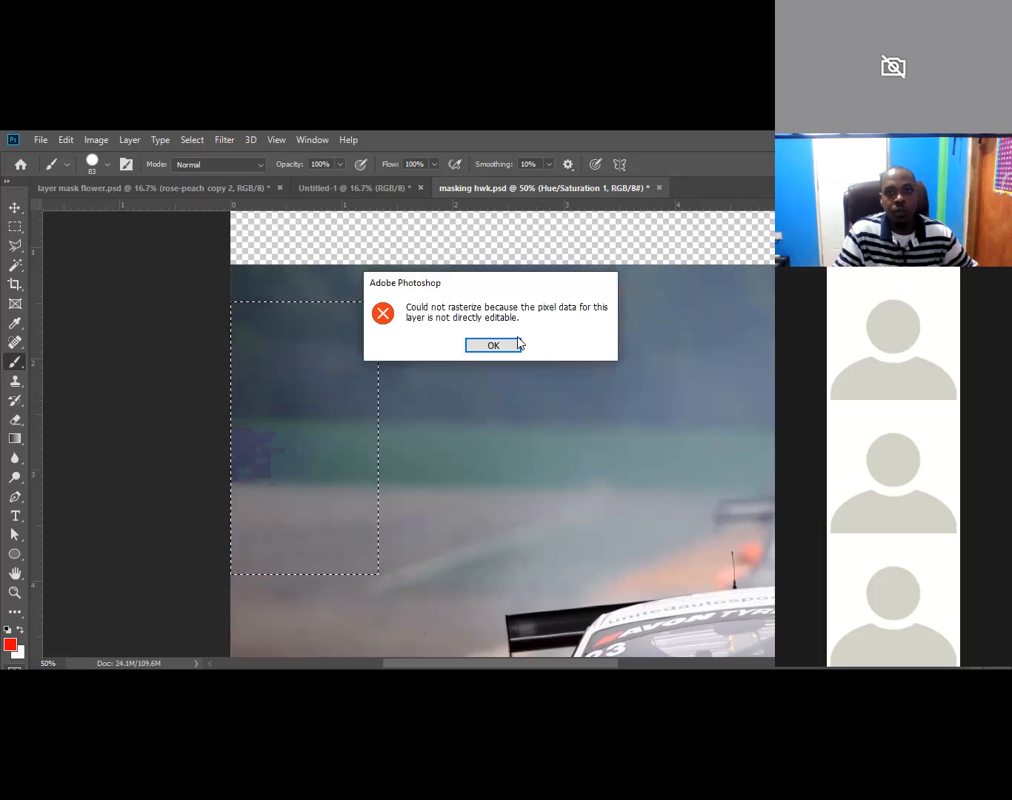
click(493, 346)
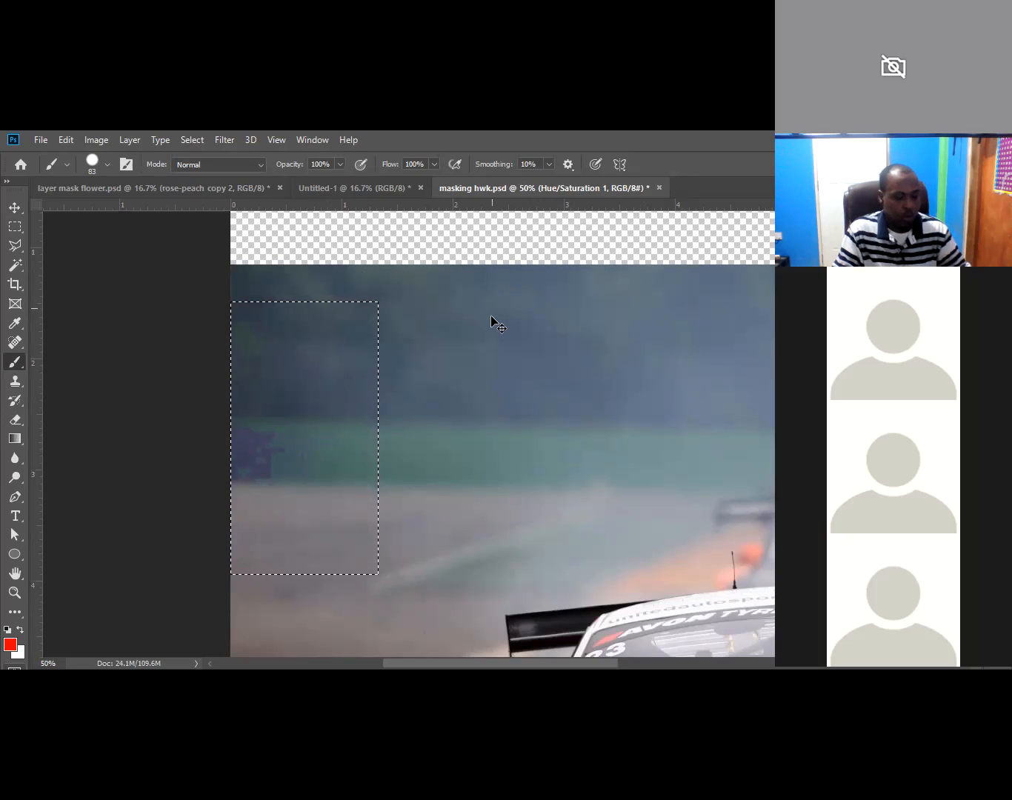
key(ctrl+d)
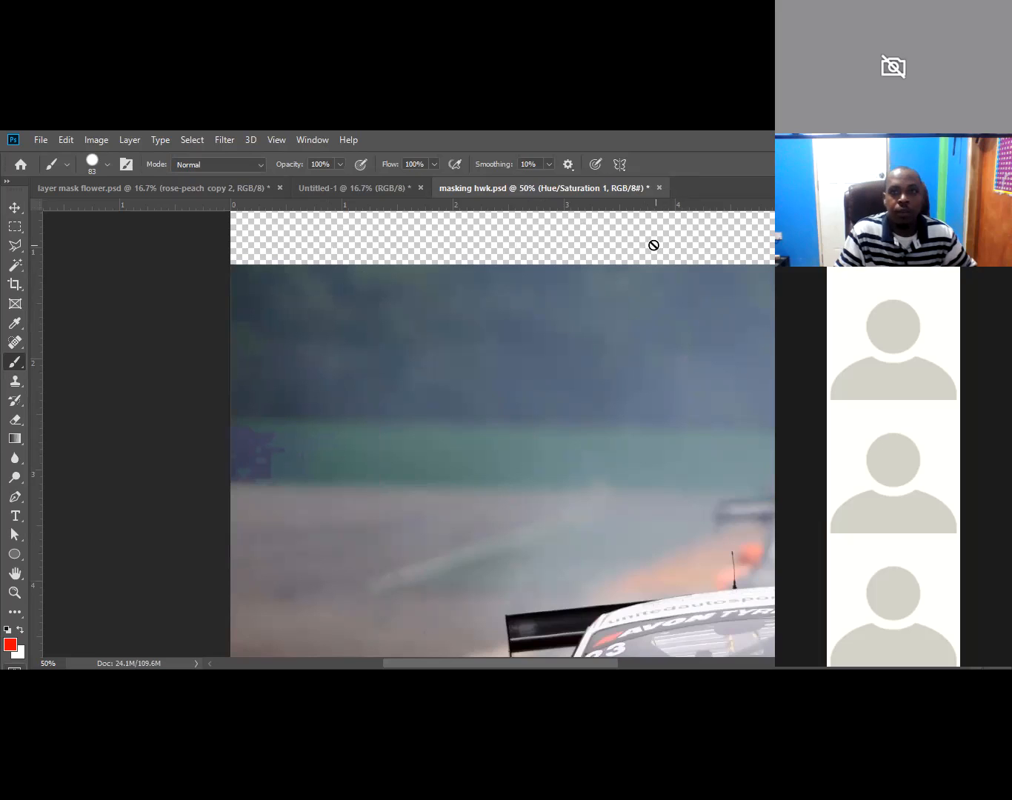
click(15, 207)
click(240, 266)
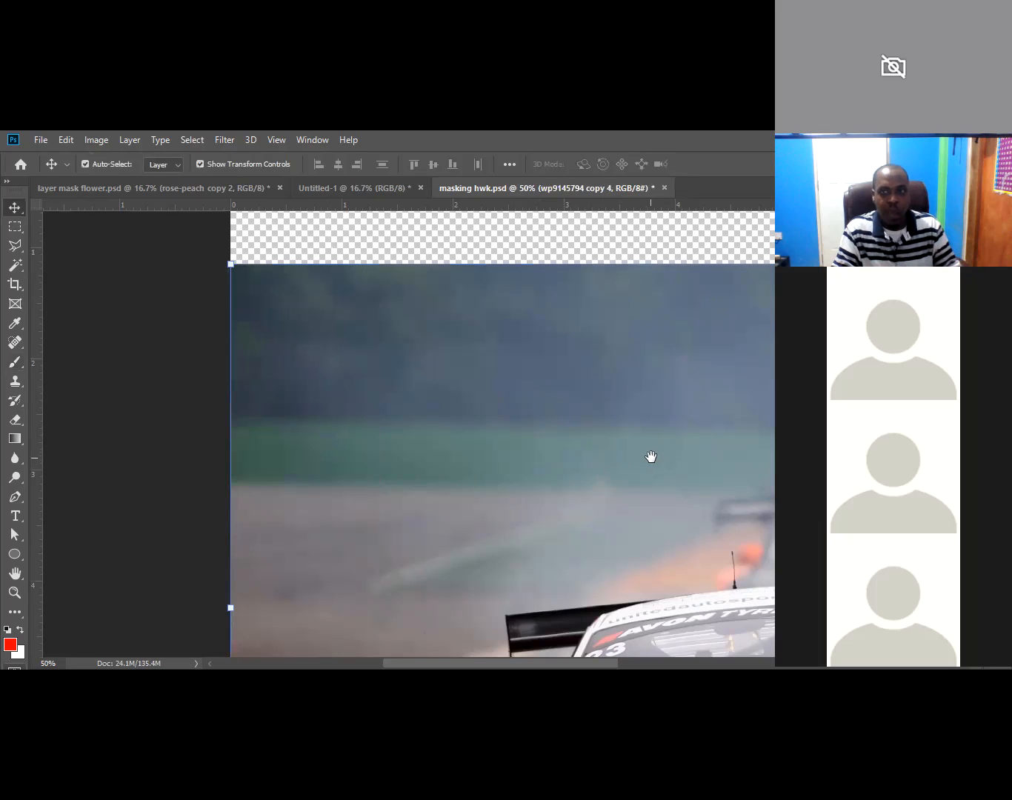
Step: Draw a rectangular marquee about 3.7 by 2.4 inches around the green car at the rear right of the pack
drag(482, 463, 544, 501)
scroll(545, 501, down, 3)
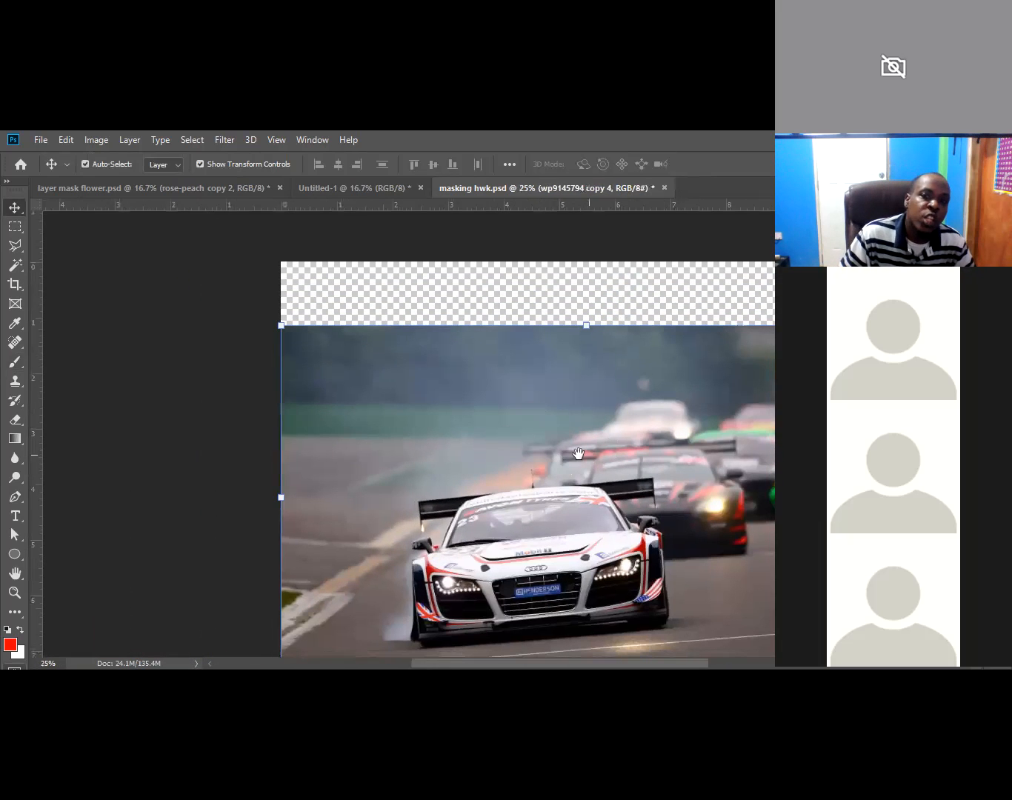
scroll(401, 406, down, 1)
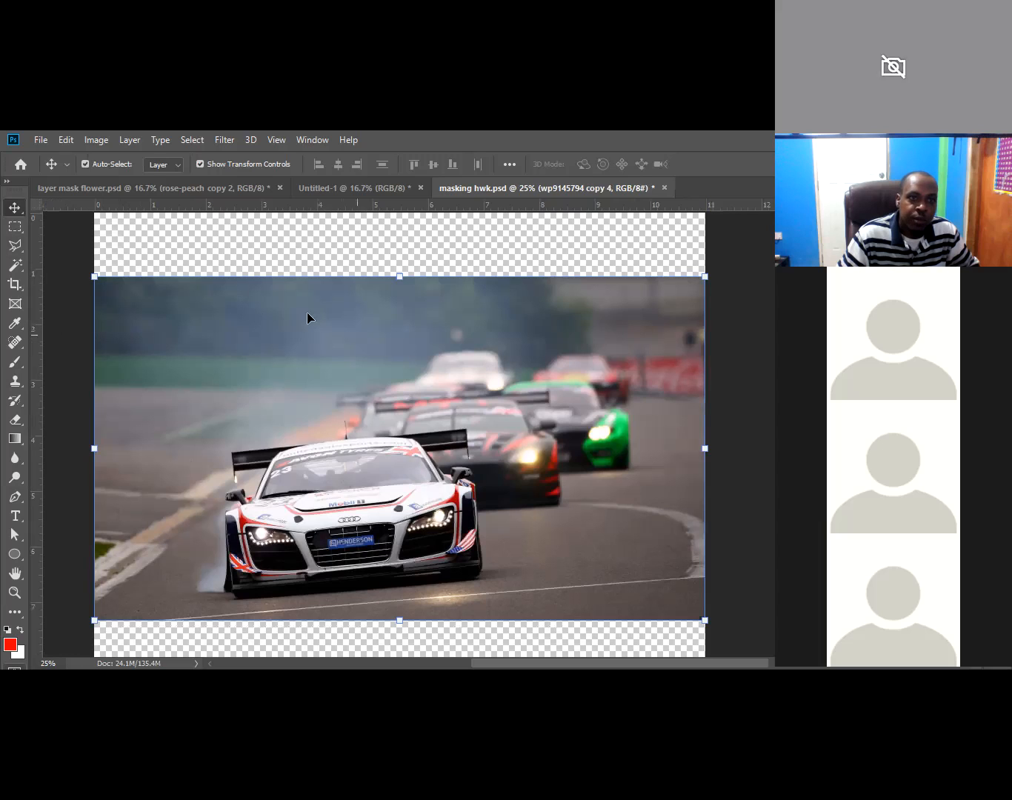
click(15, 226)
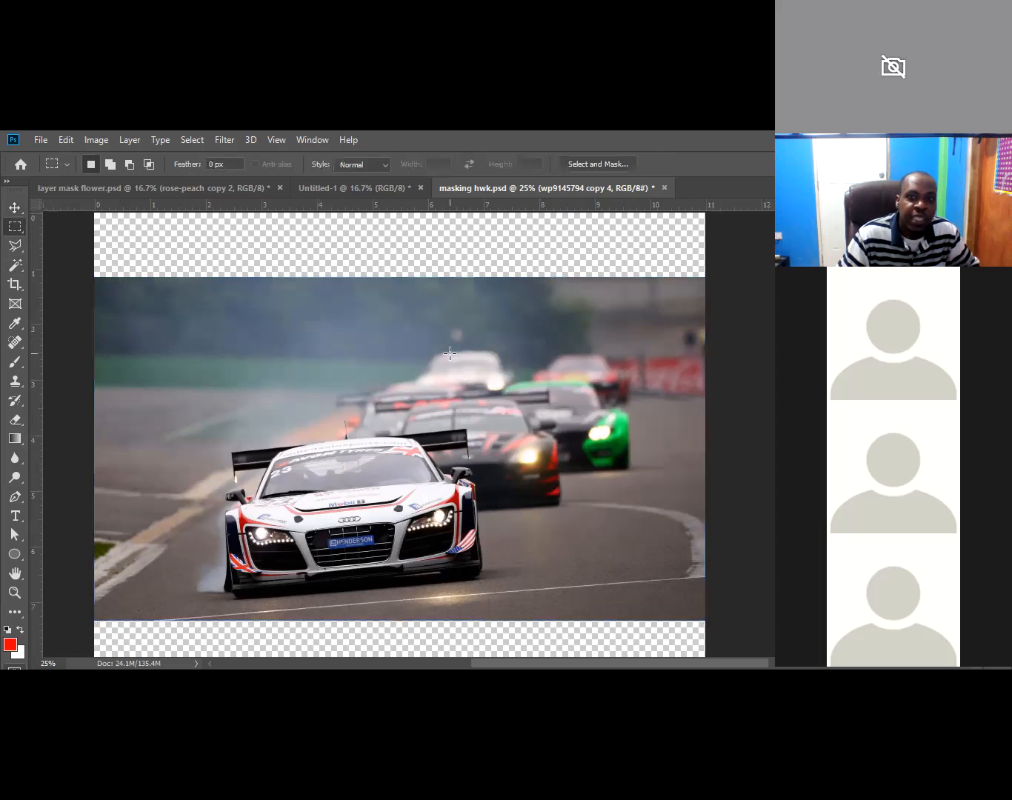
drag(450, 354, 654, 486)
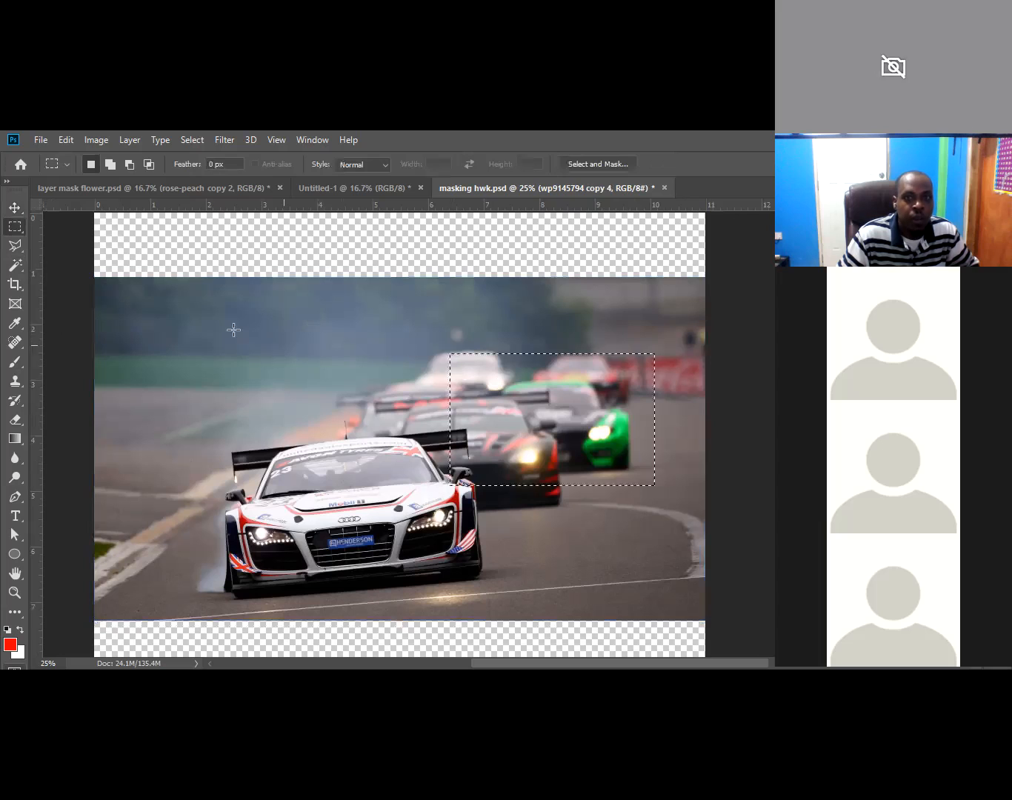
Step: Apply Hue/Saturation to the selected area, shifting the Greens hue to turn the green car purple, and clear the selection
click(97, 140)
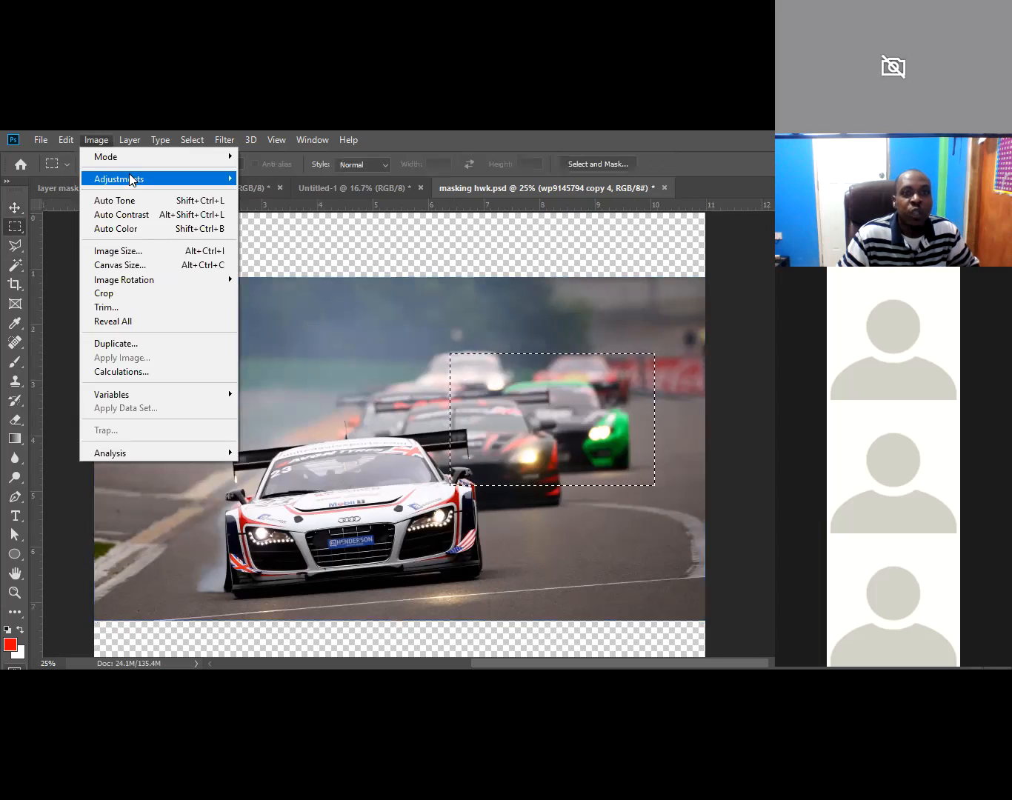
click(134, 178)
click(309, 259)
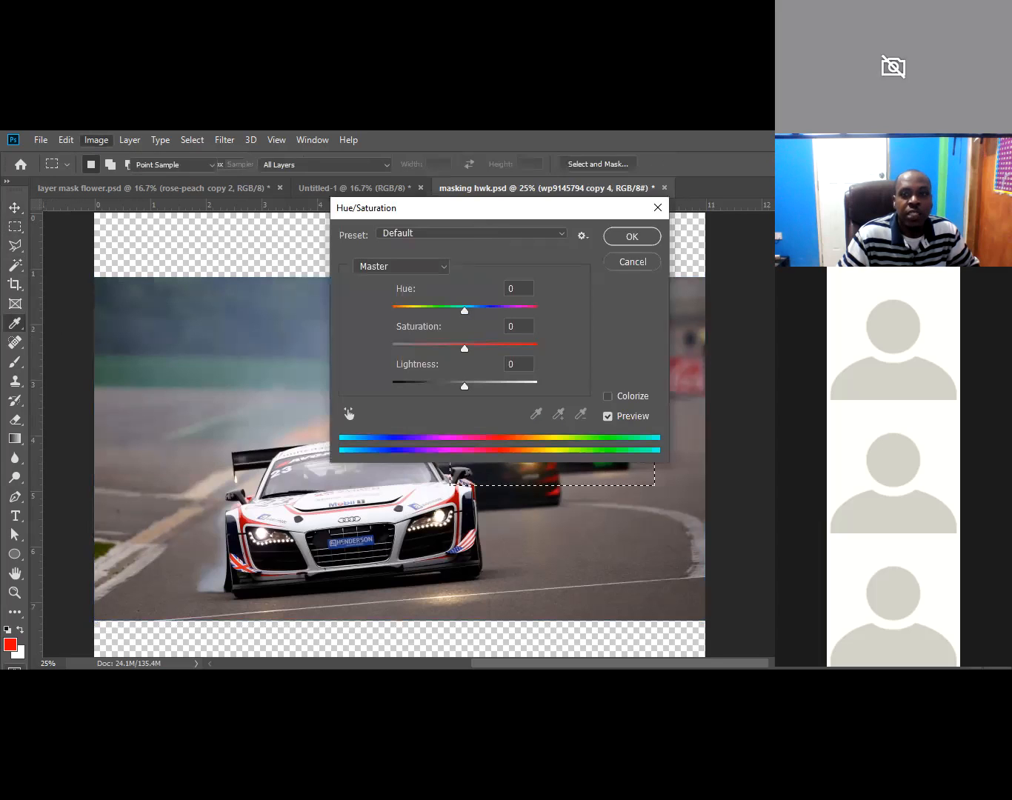
click(653, 268)
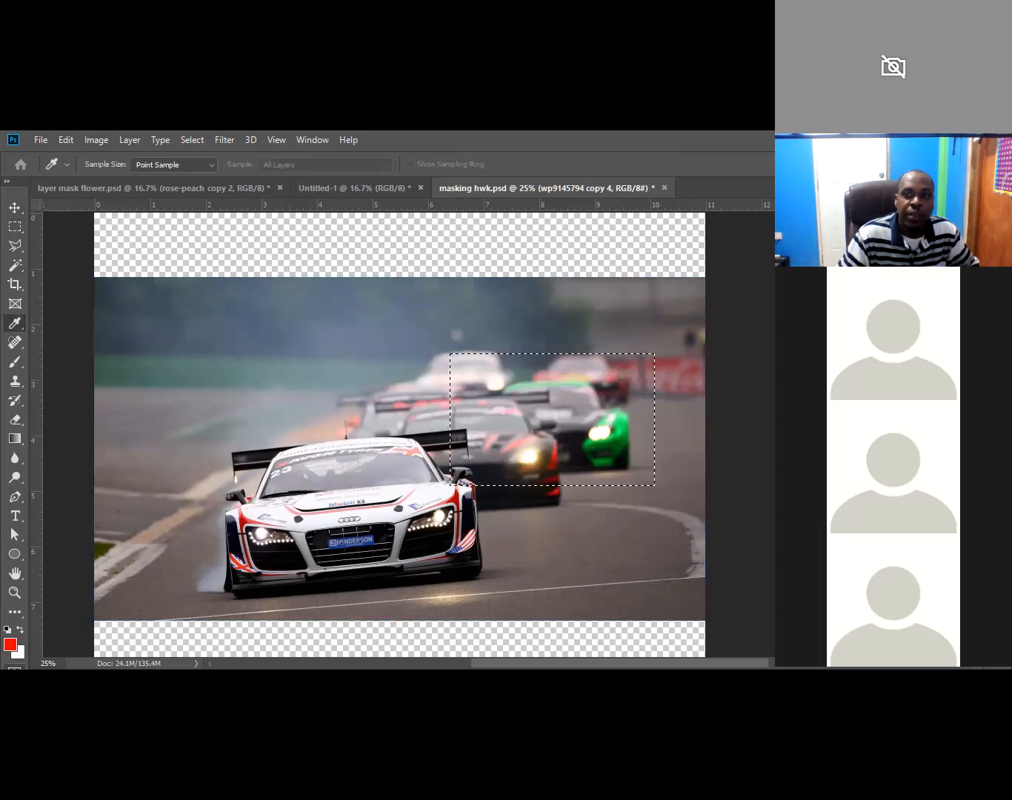
key(ctrl+u)
click(737, 327)
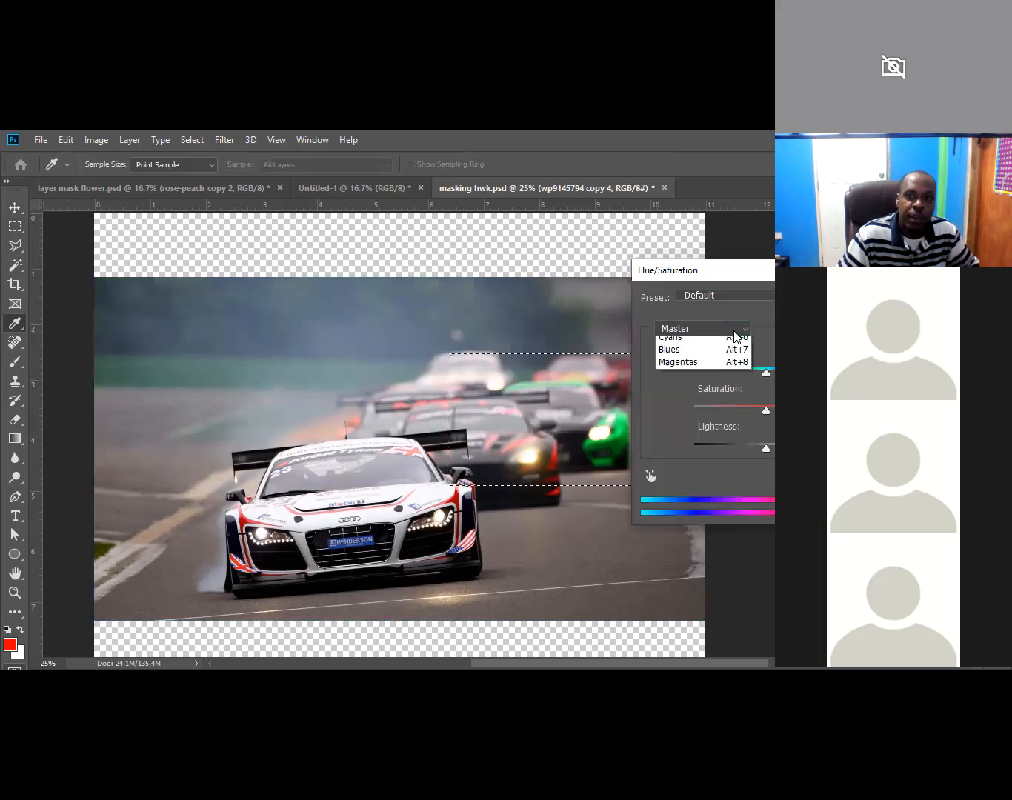
click(687, 380)
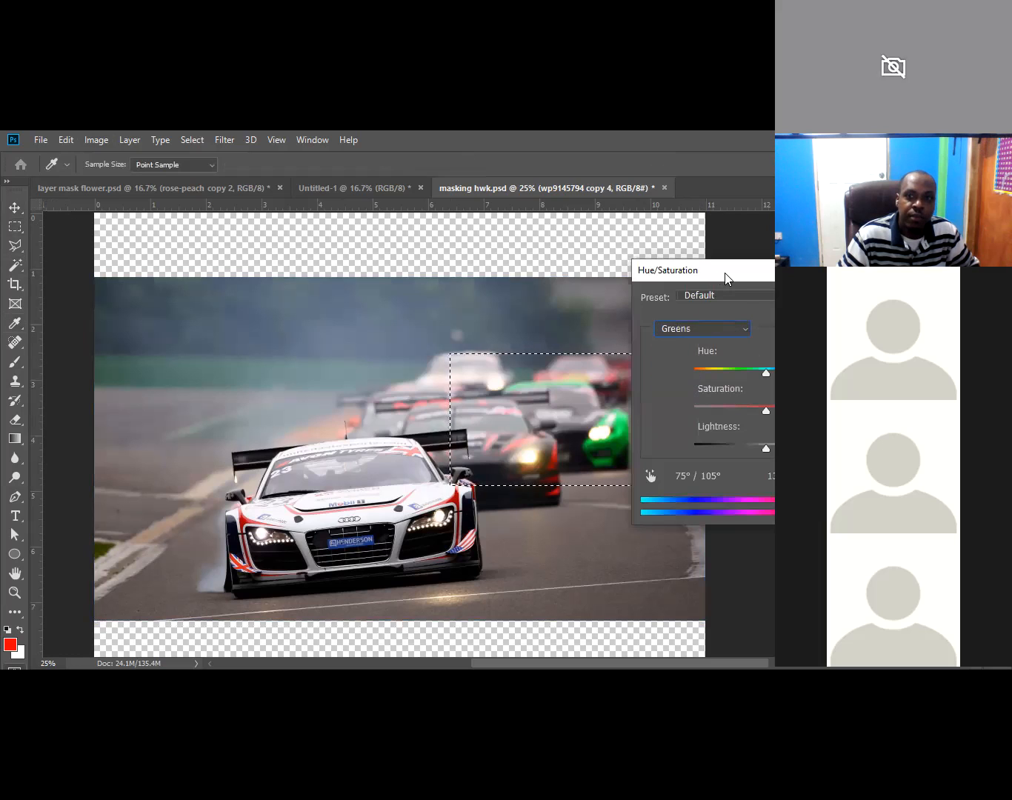
drag(726, 279, 772, 276)
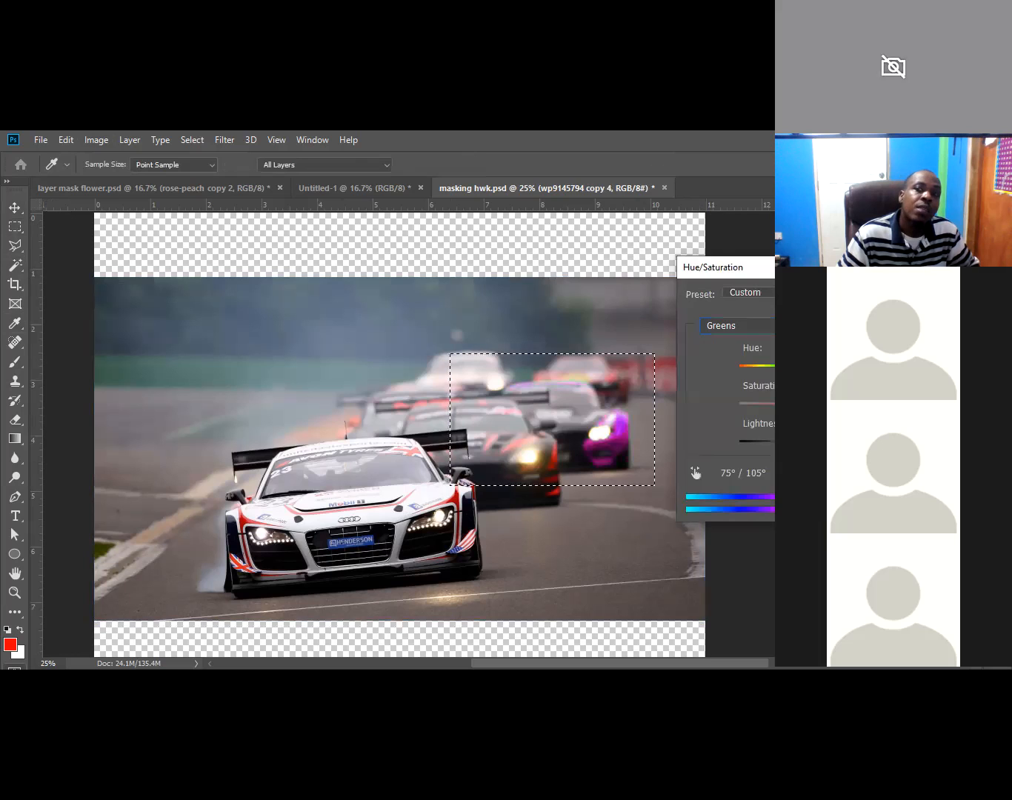
key(Return)
click(579, 381)
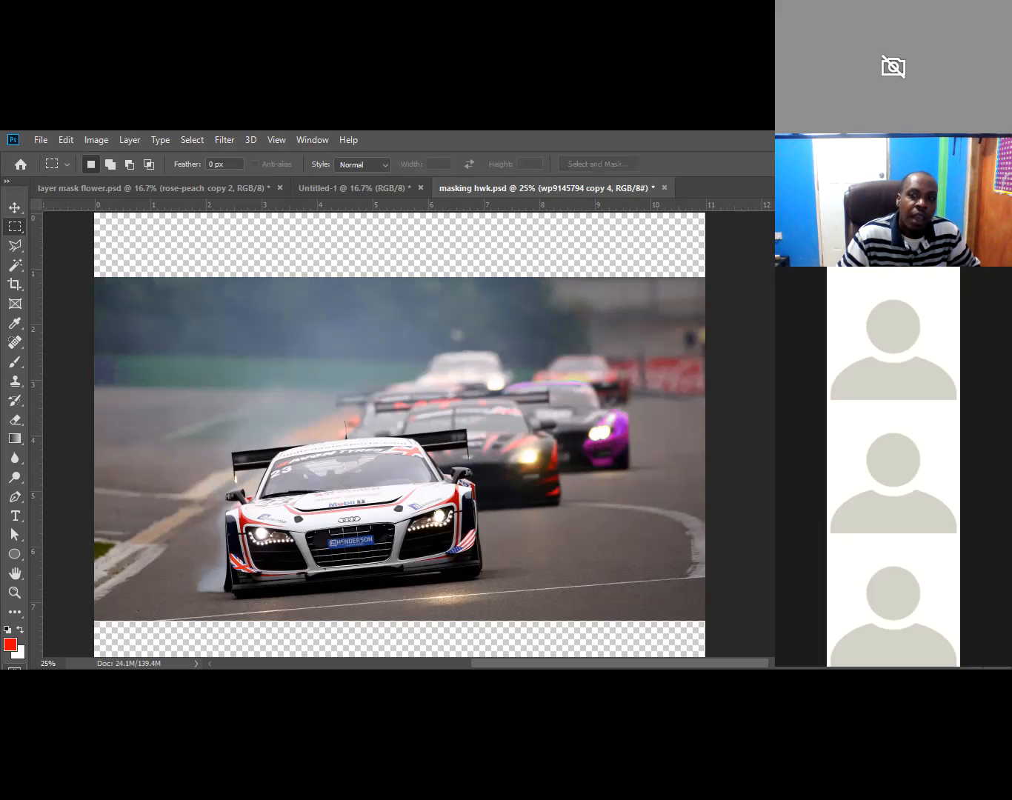
Step: Target the Hue/Saturation 1 layer's mask and set the hard round brush's size to 95 px
click(897, 452)
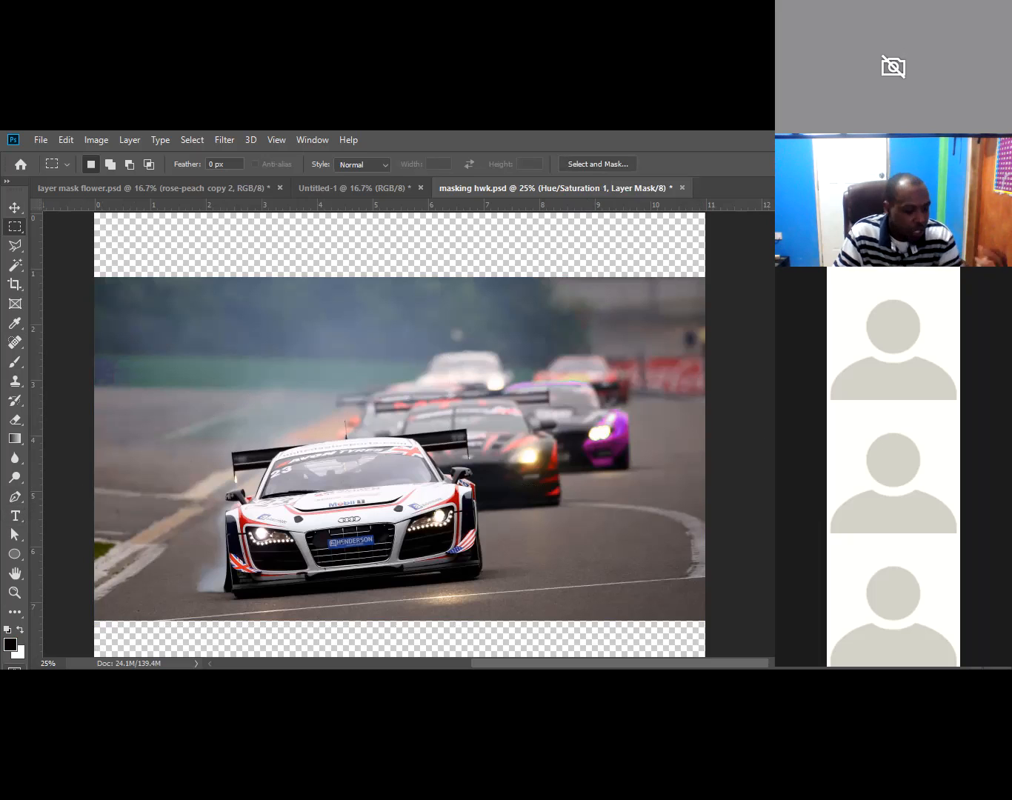
key(b)
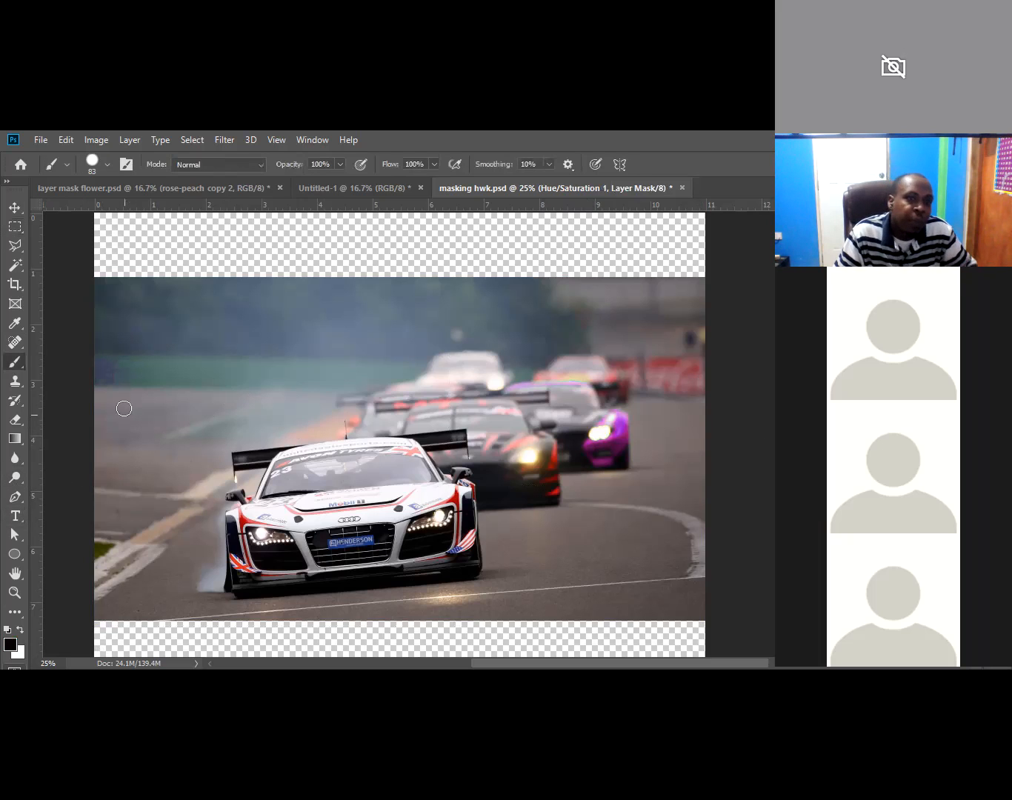
right_click(207, 388)
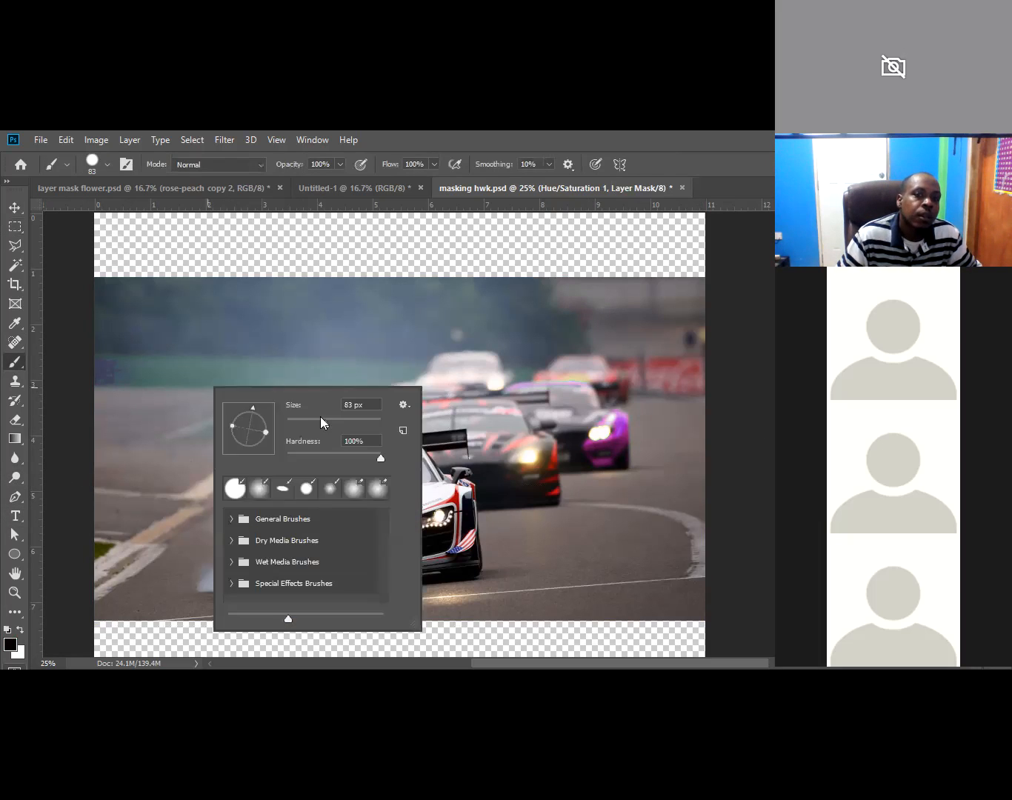
click(332, 420)
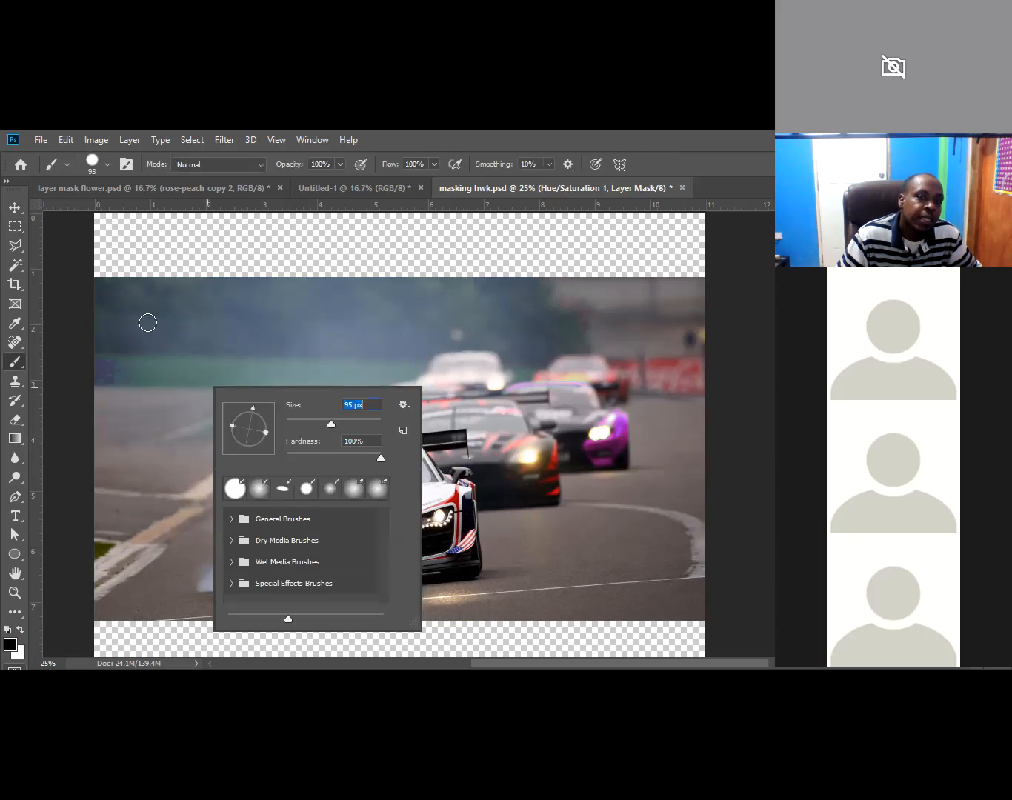
key(Return)
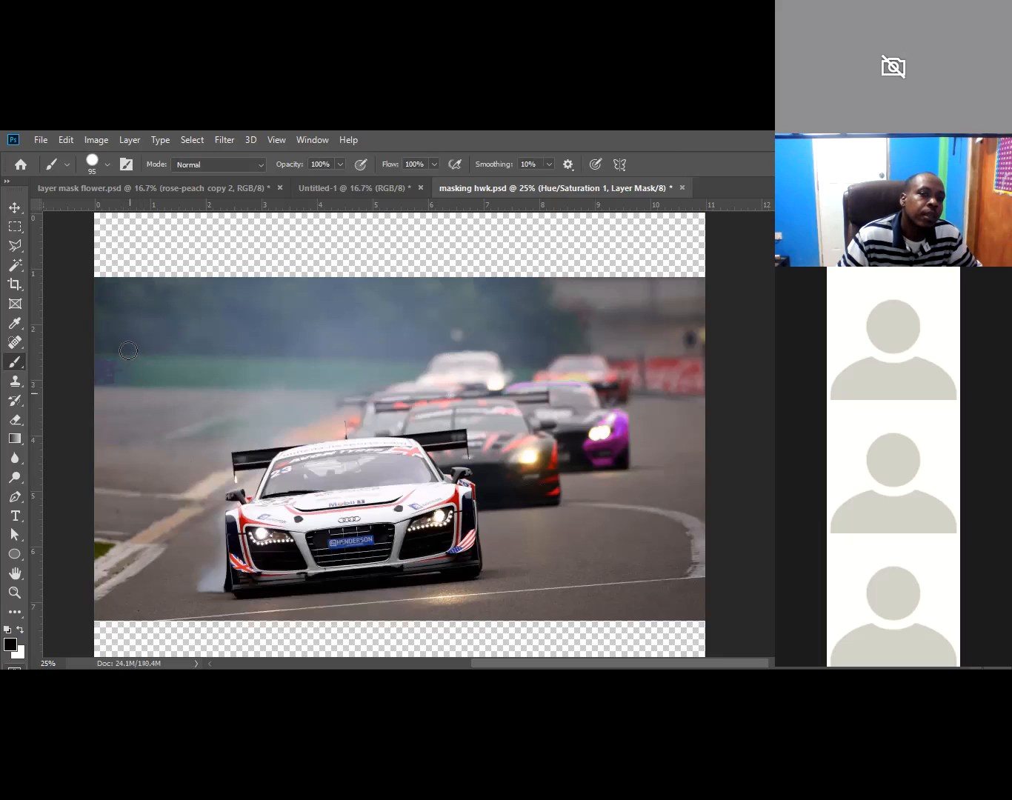
Step: Paint black on the Hue/Saturation 1 mask over the leftover patch at the photo's left edge and over the purple car's front and roof
drag(117, 367, 101, 377)
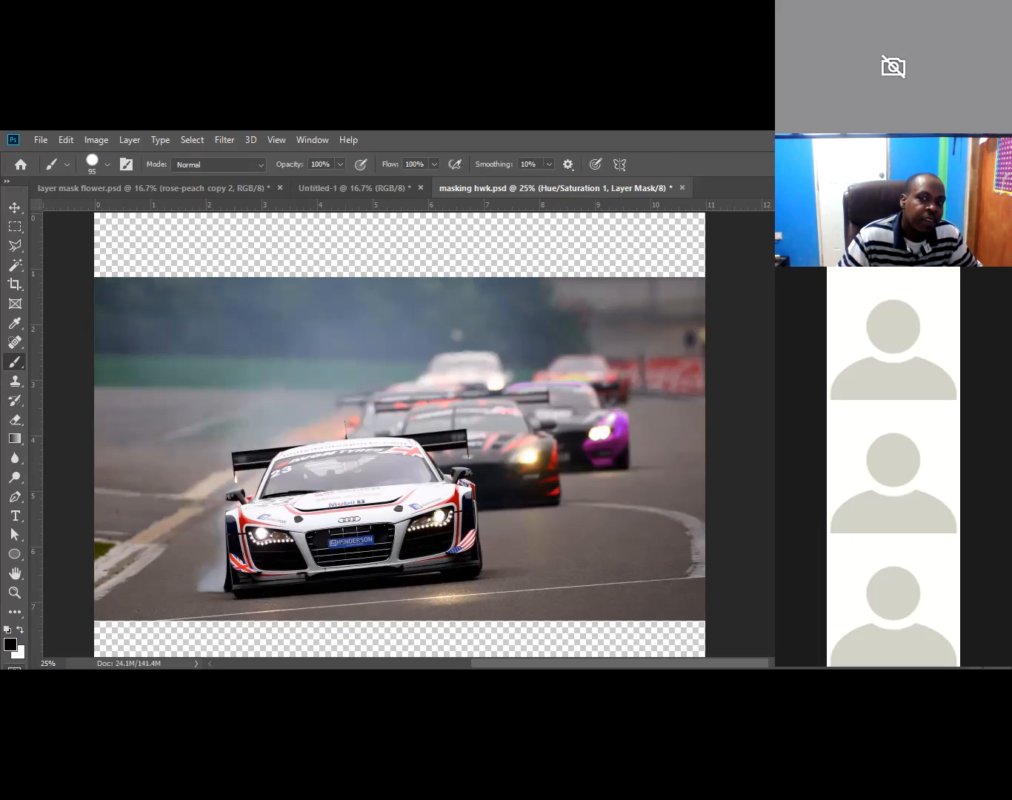
ctrl+click(165, 384)
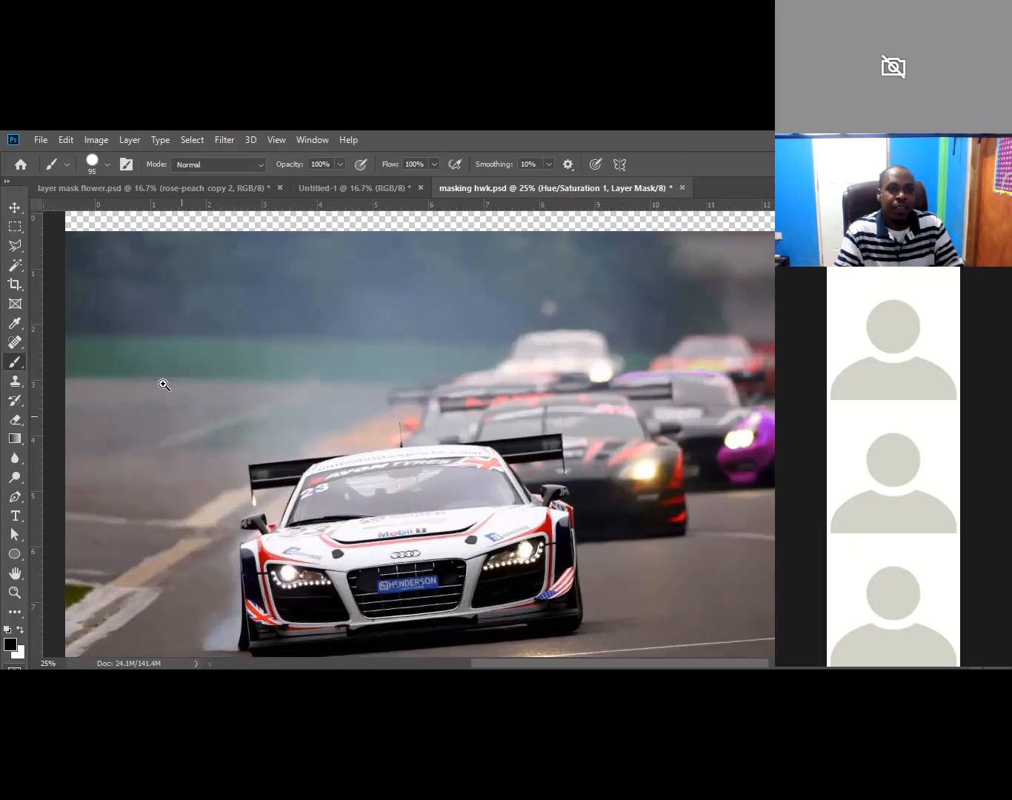
drag(740, 470, 378, 480)
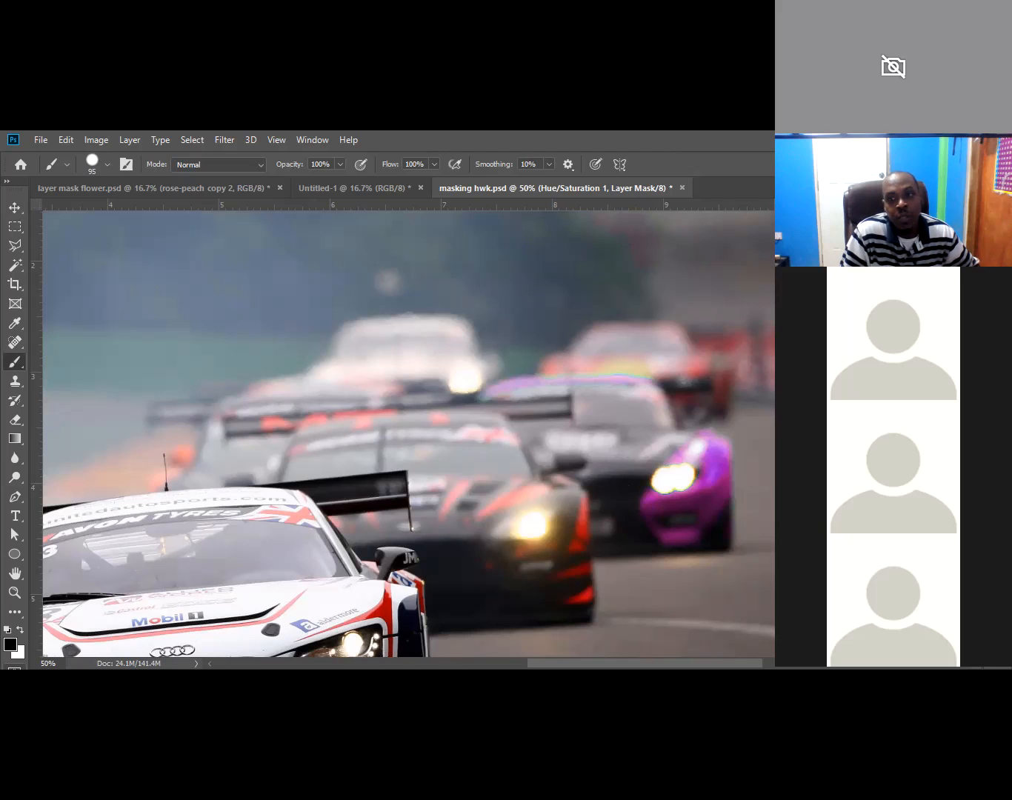
key(alt+bracketleft)
key(alt+bracketright)
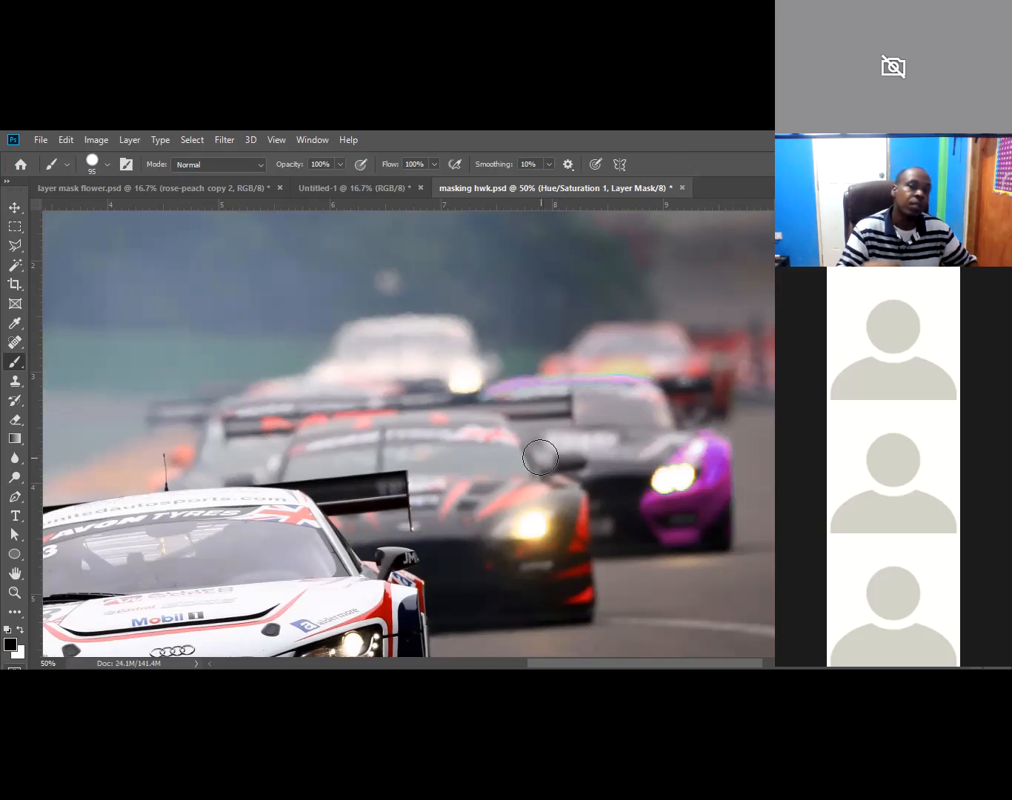
mouse_move(124, 434)
mouse_down()
mouse_move(270, 504)
mouse_move(586, 461)
mouse_move(651, 474)
mouse_up()
scroll(339, 449, right, 5)
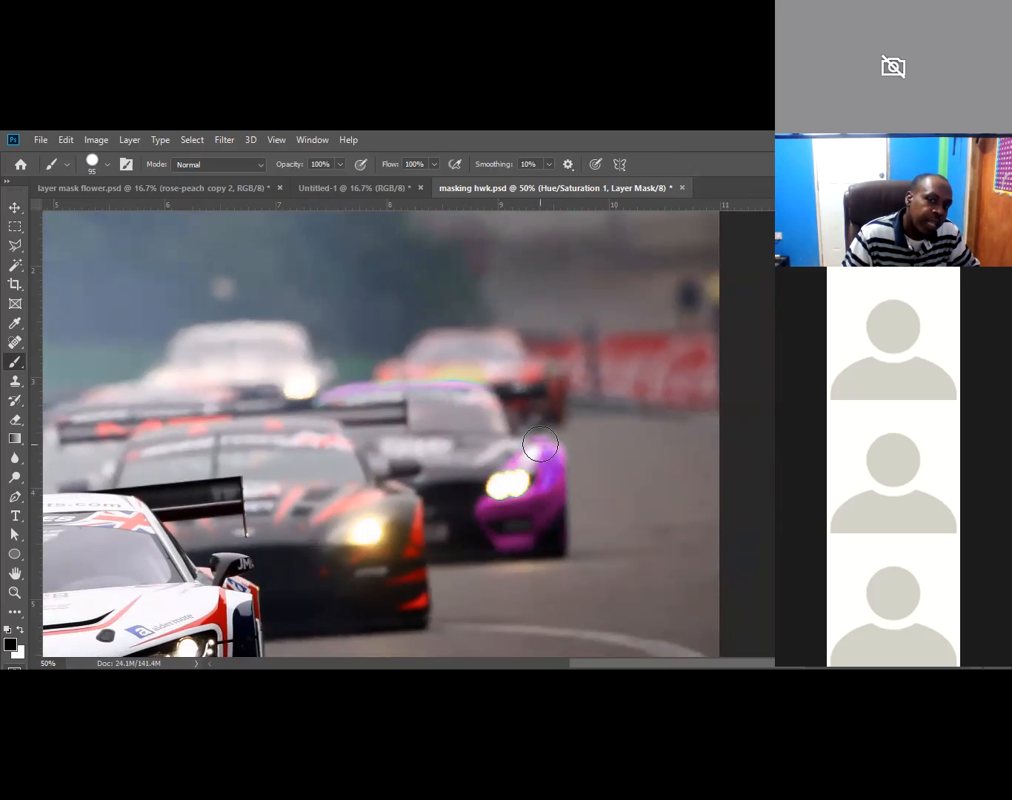
mouse_move(540, 444)
mouse_down()
mouse_move(494, 488)
mouse_move(489, 516)
mouse_move(519, 548)
mouse_move(510, 538)
mouse_move(553, 541)
mouse_move(542, 516)
mouse_move(559, 483)
mouse_move(555, 512)
mouse_move(564, 445)
mouse_move(514, 521)
mouse_move(544, 434)
mouse_move(484, 536)
mouse_move(482, 524)
mouse_move(519, 533)
mouse_up()
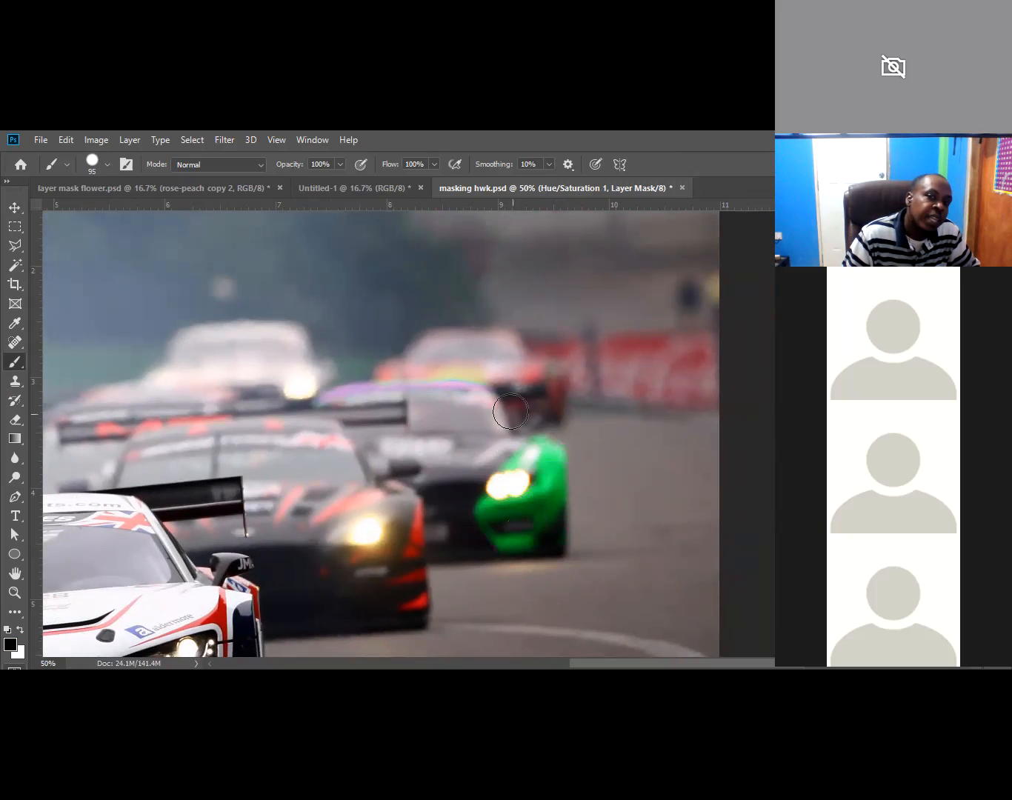
mouse_move(462, 398)
mouse_down()
mouse_move(367, 380)
mouse_move(311, 410)
mouse_move(346, 385)
mouse_move(434, 384)
mouse_move(489, 403)
mouse_up()
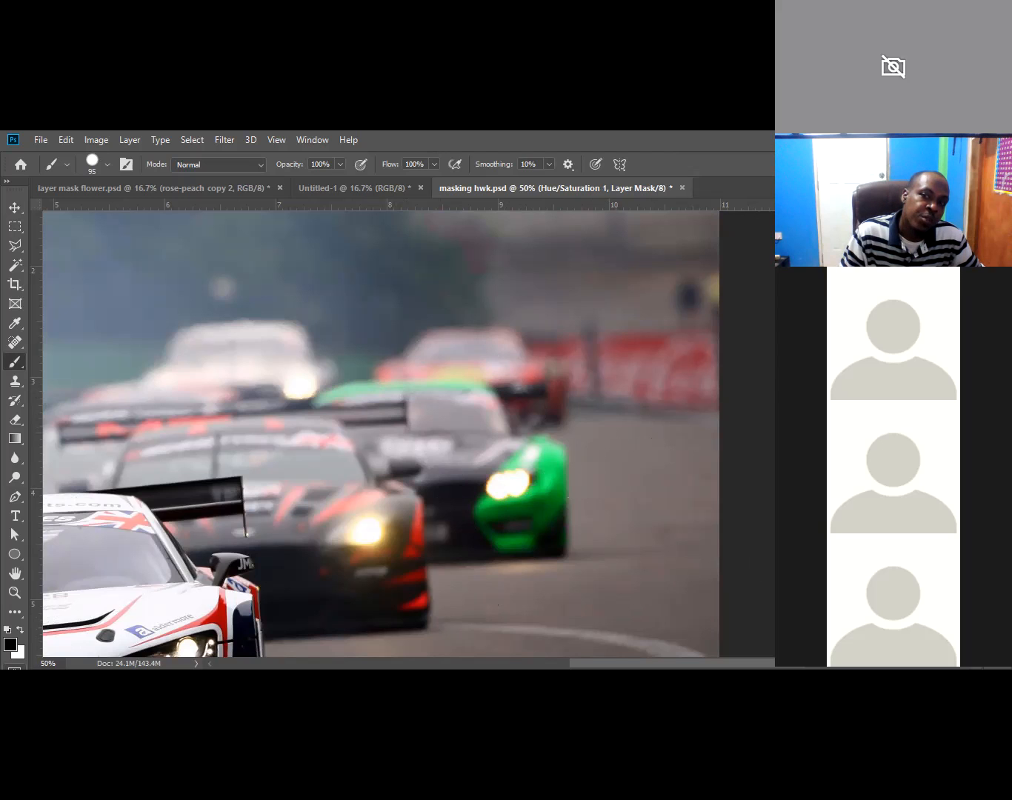
Step: Retarget the Hue/Saturation 1 mask and paint white over the green car's front and roof to bring the purple back
key(ctrl+2)
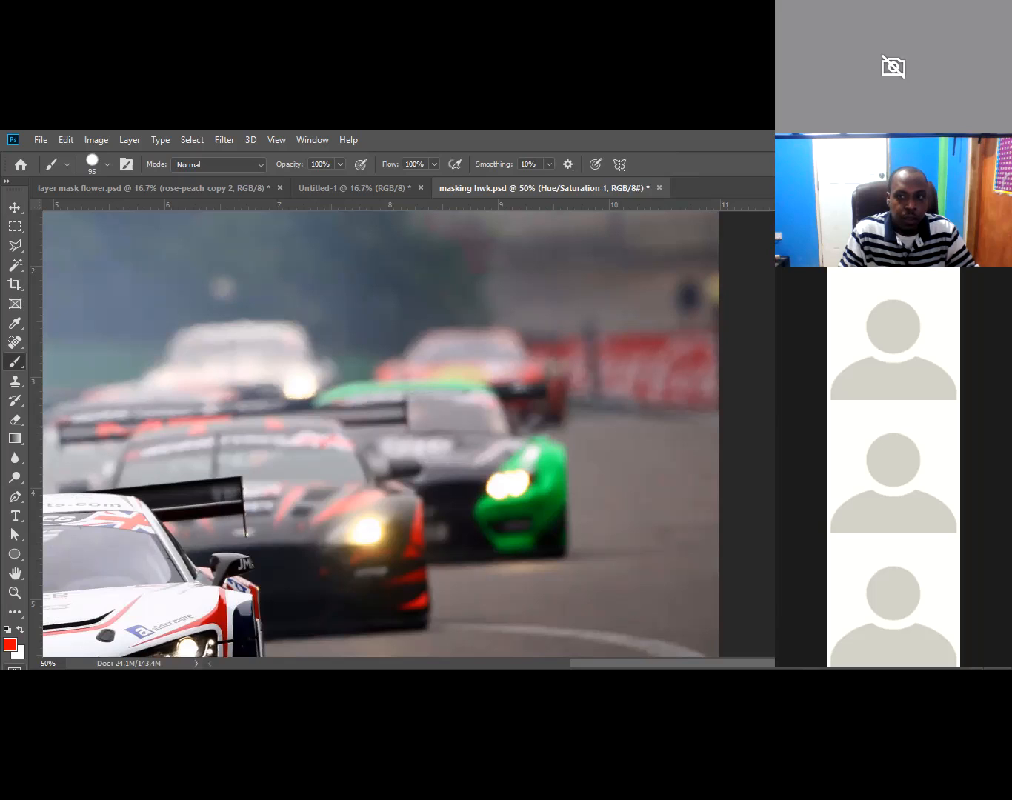
click(893, 475)
click(19, 631)
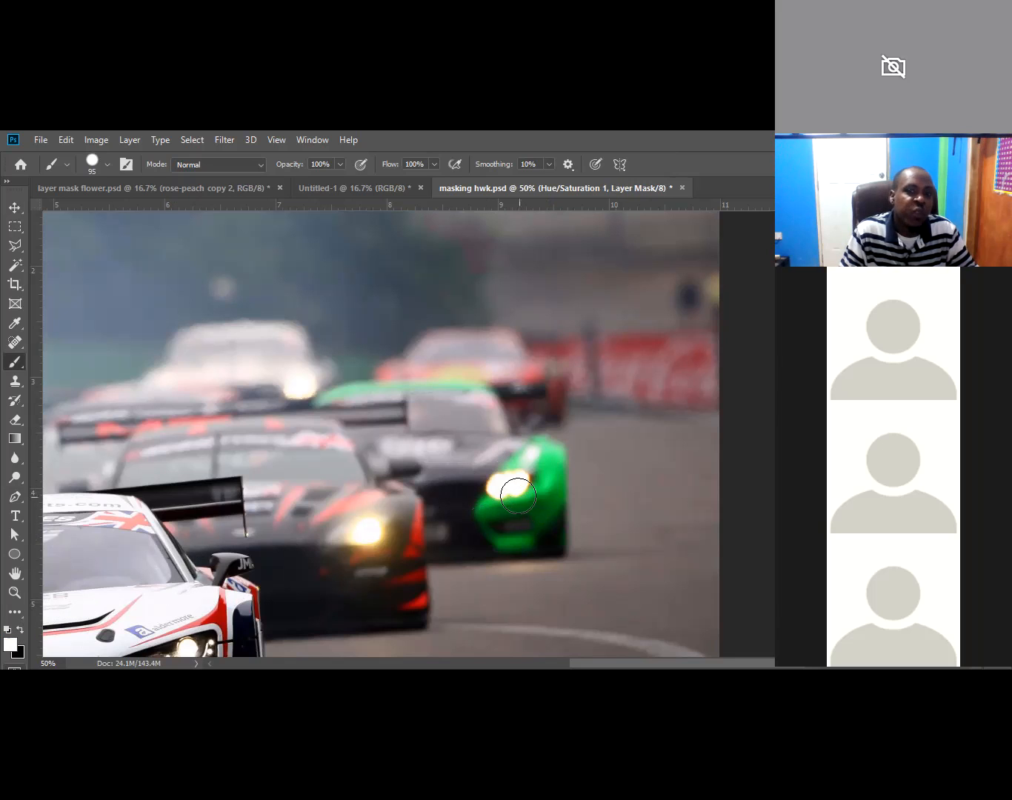
mouse_move(481, 515)
mouse_down()
mouse_move(549, 441)
mouse_move(507, 481)
mouse_move(540, 518)
mouse_move(564, 468)
mouse_move(553, 534)
mouse_move(537, 532)
mouse_move(495, 560)
mouse_move(520, 554)
mouse_up()
mouse_move(461, 389)
mouse_down()
mouse_move(369, 382)
mouse_move(344, 395)
mouse_move(476, 392)
mouse_move(521, 410)
mouse_move(445, 391)
mouse_move(485, 389)
mouse_move(354, 370)
mouse_move(300, 406)
mouse_move(341, 409)
mouse_up()
drag(561, 469, 578, 442)
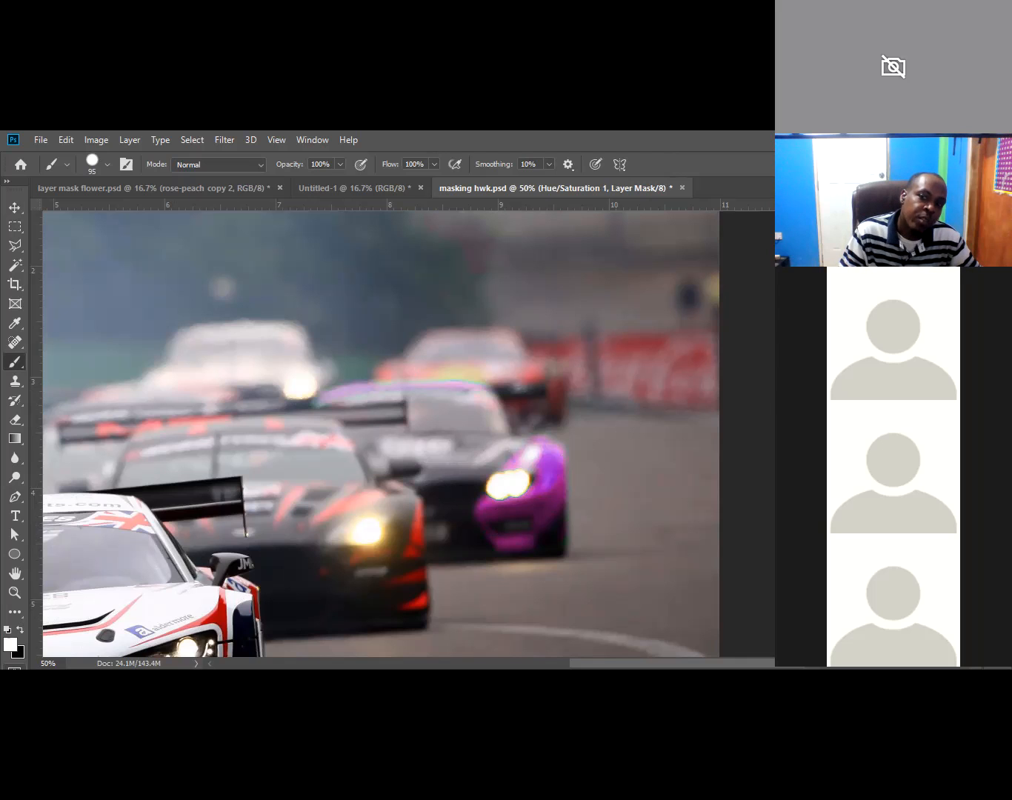
Step: Toggle the visibility of the wp9145794 copy 3 layer for comparison and hide the Hue/Saturation 1 adjustment layer
click(897, 562)
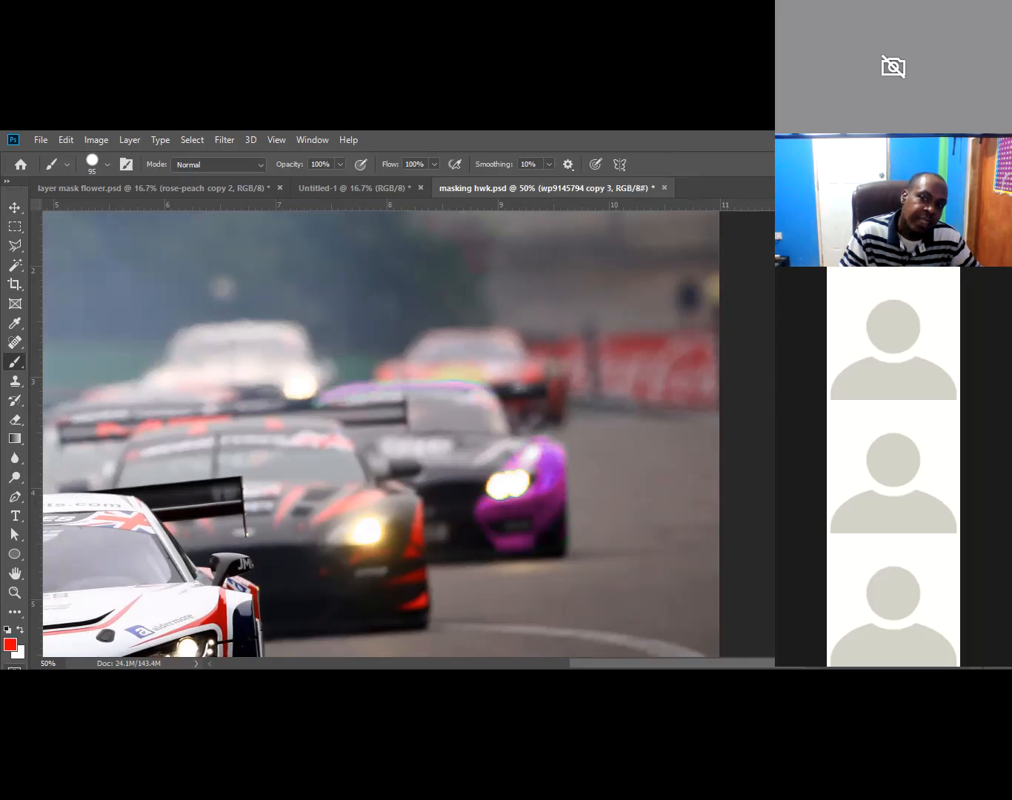
click(816, 563)
click(815, 563)
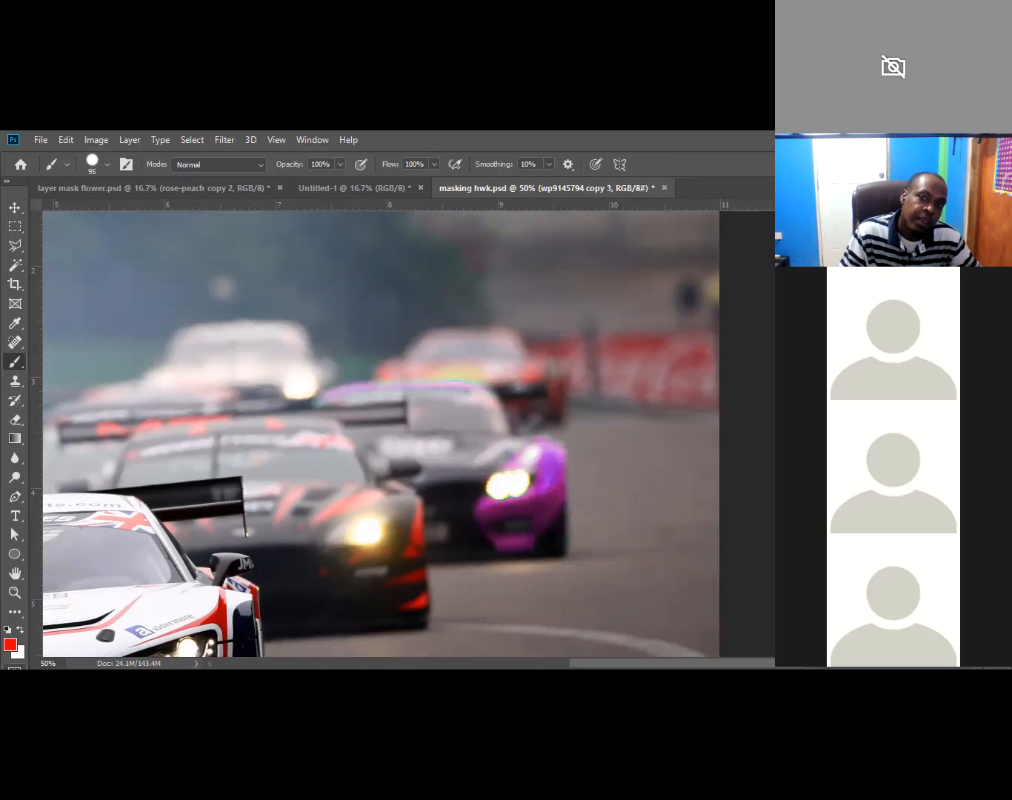
click(897, 538)
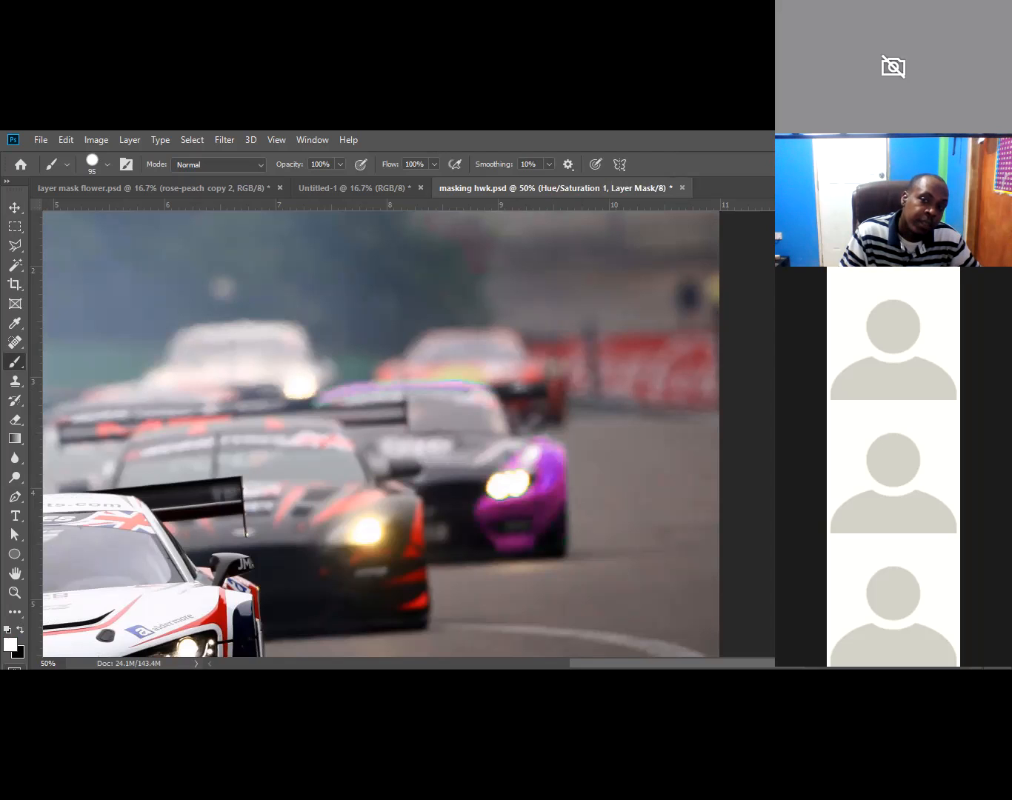
click(896, 563)
click(817, 539)
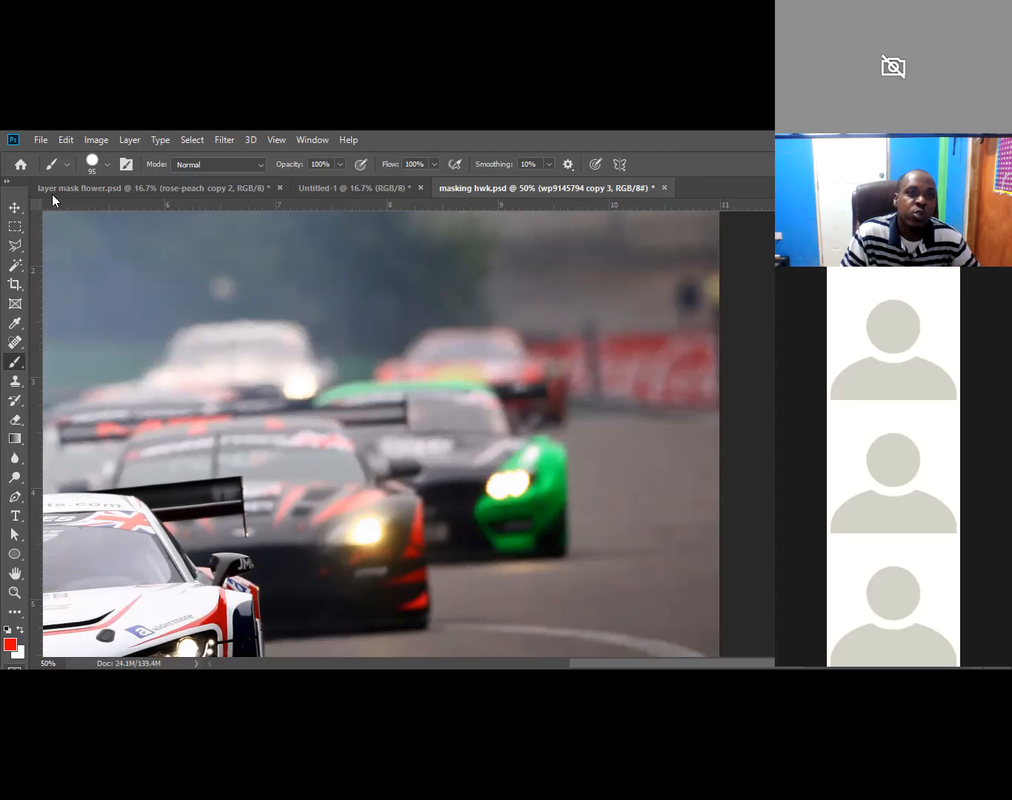
click(101, 139)
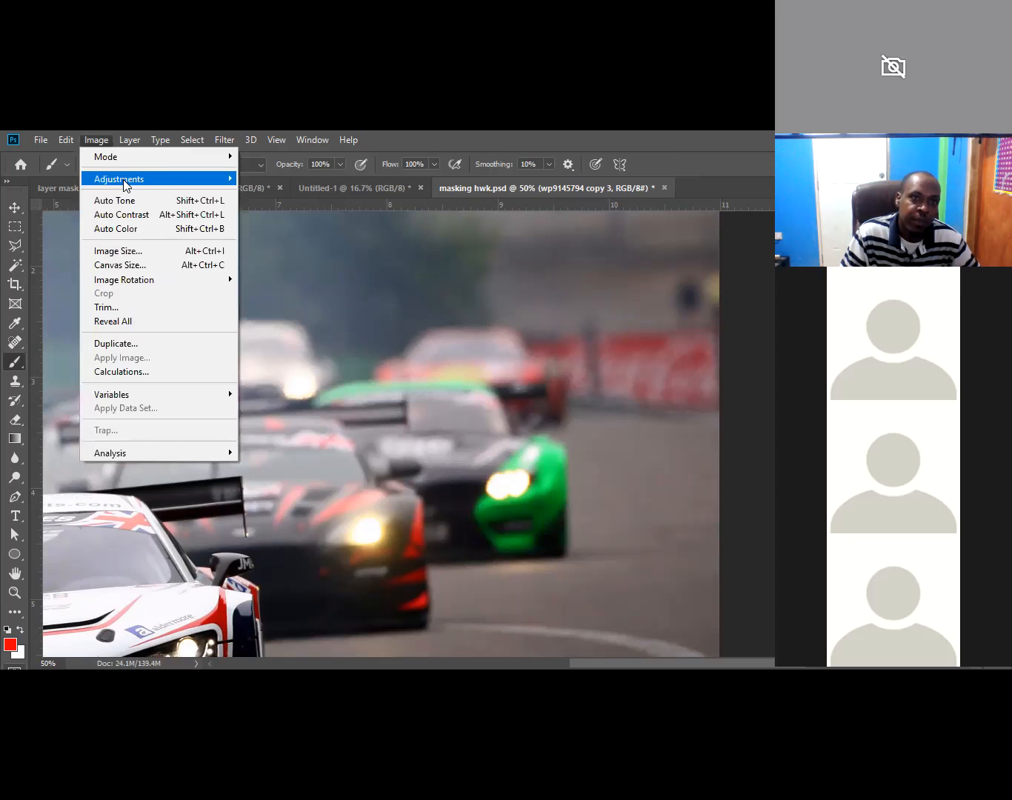
mouse_move(123, 185)
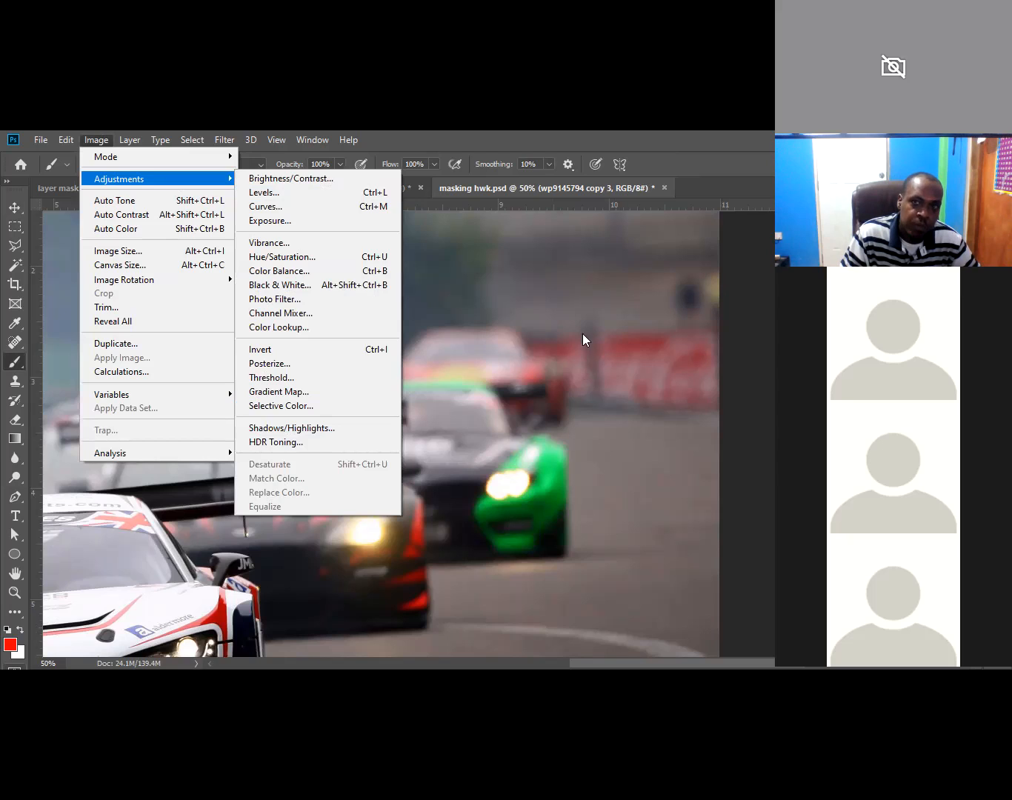
click(601, 185)
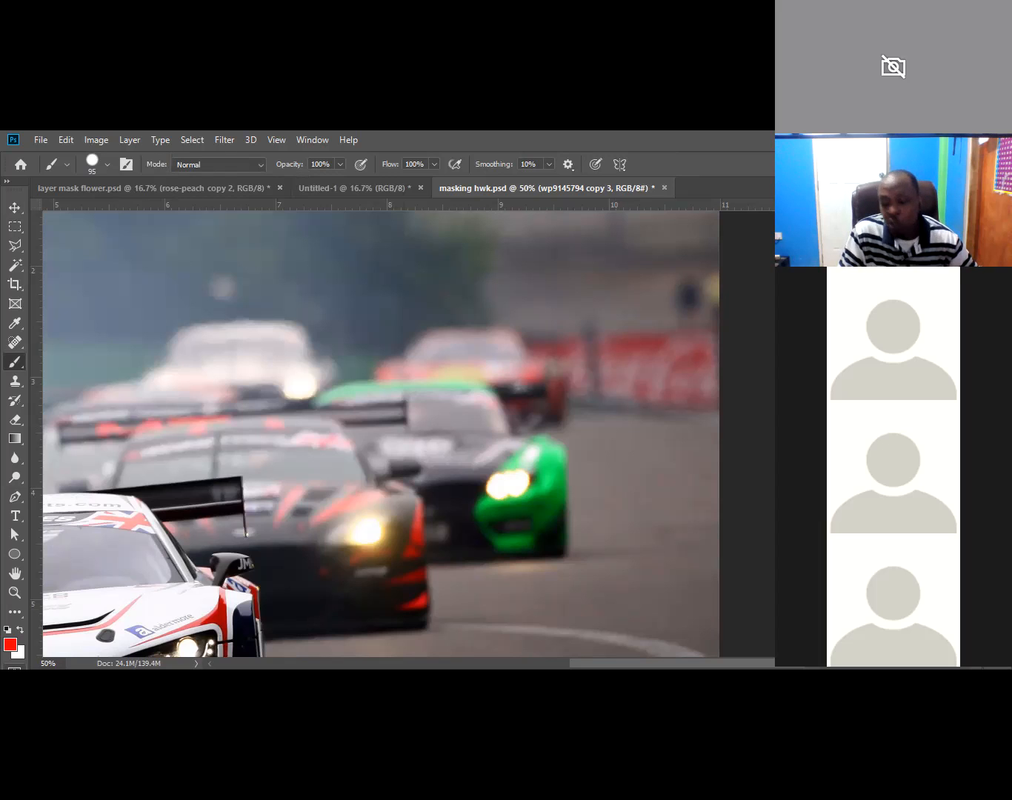
click(96, 139)
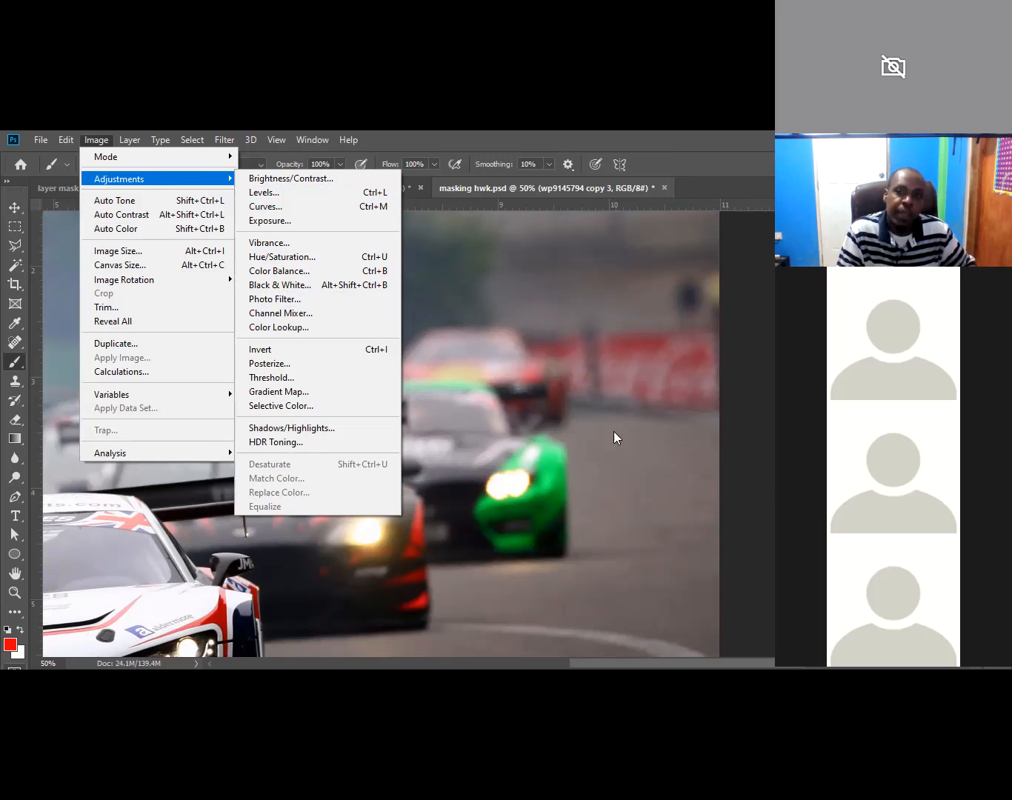
click(631, 292)
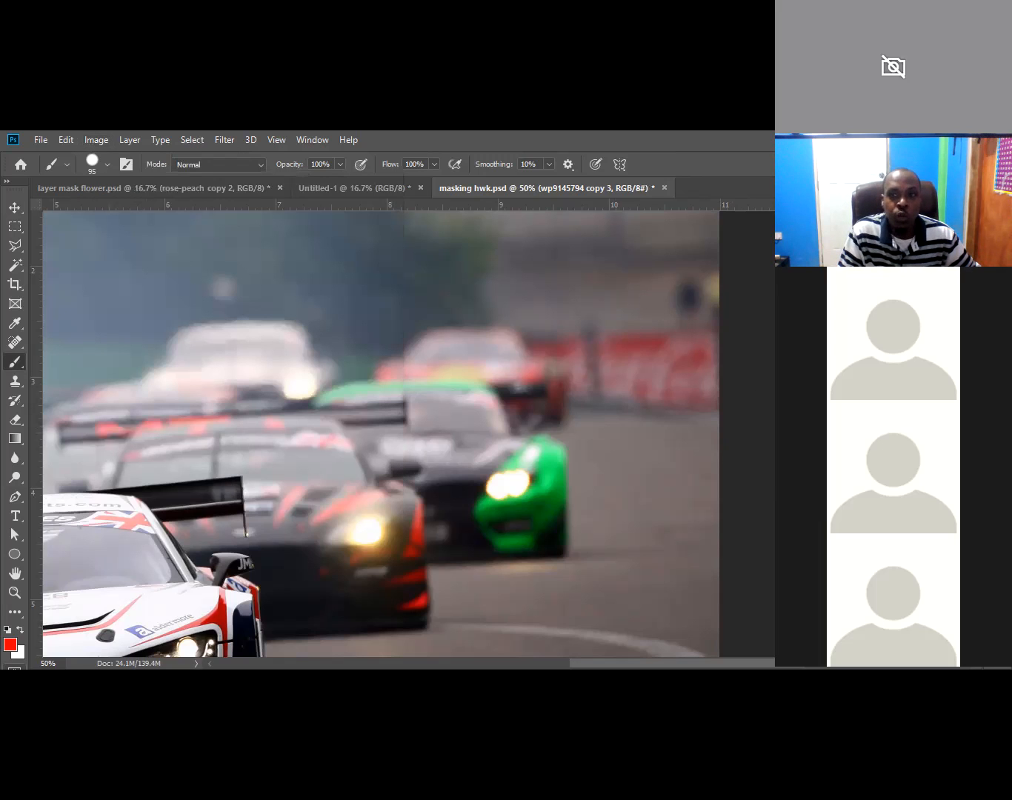
Step: Undo the car's purple recolouring and shift the hue of the red tones in Hue/Saturation 1 to turn them blue
alt+click(509, 468)
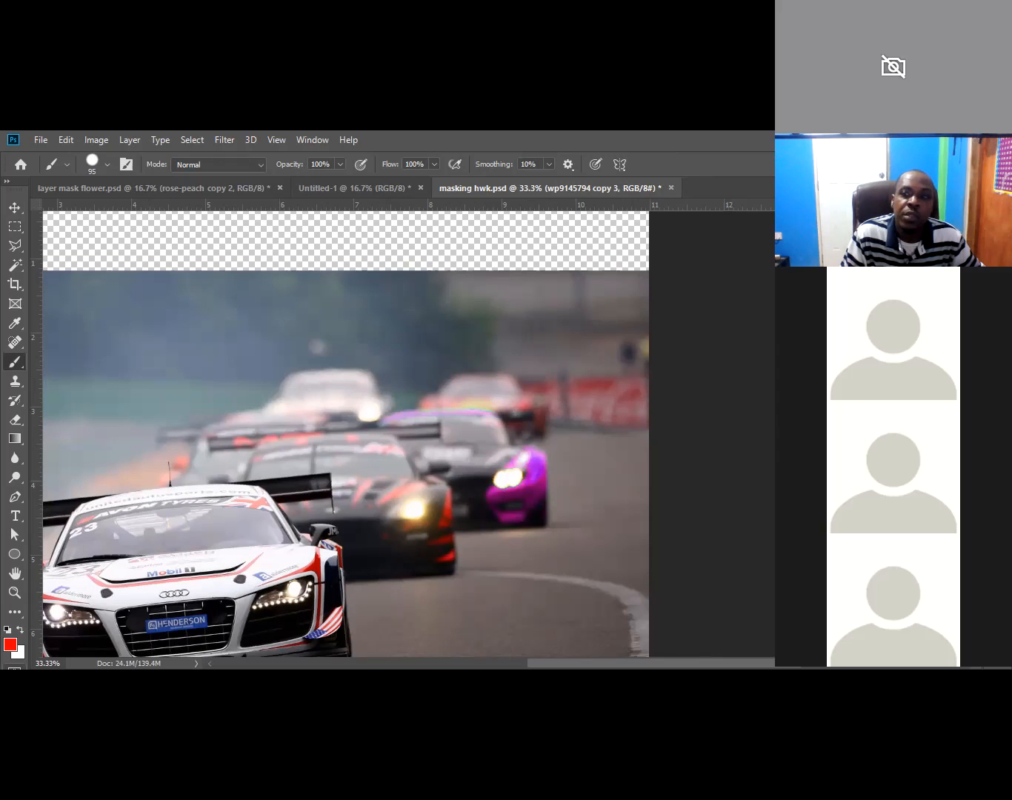
key(ctrl+z)
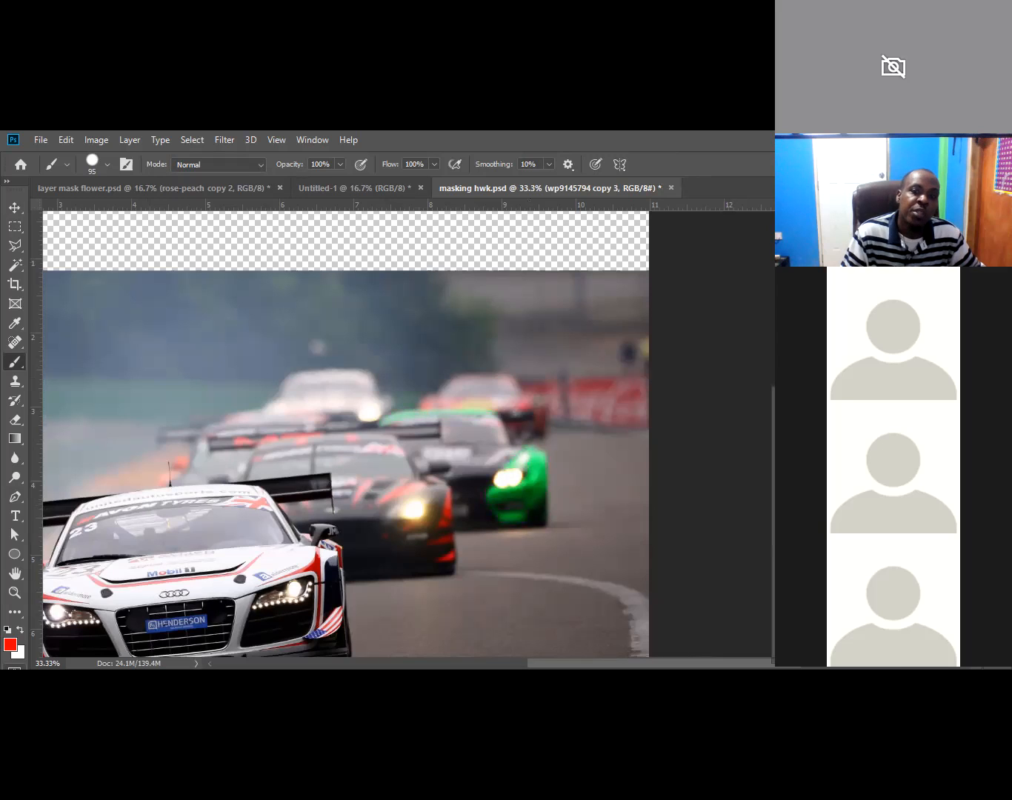
click(894, 511)
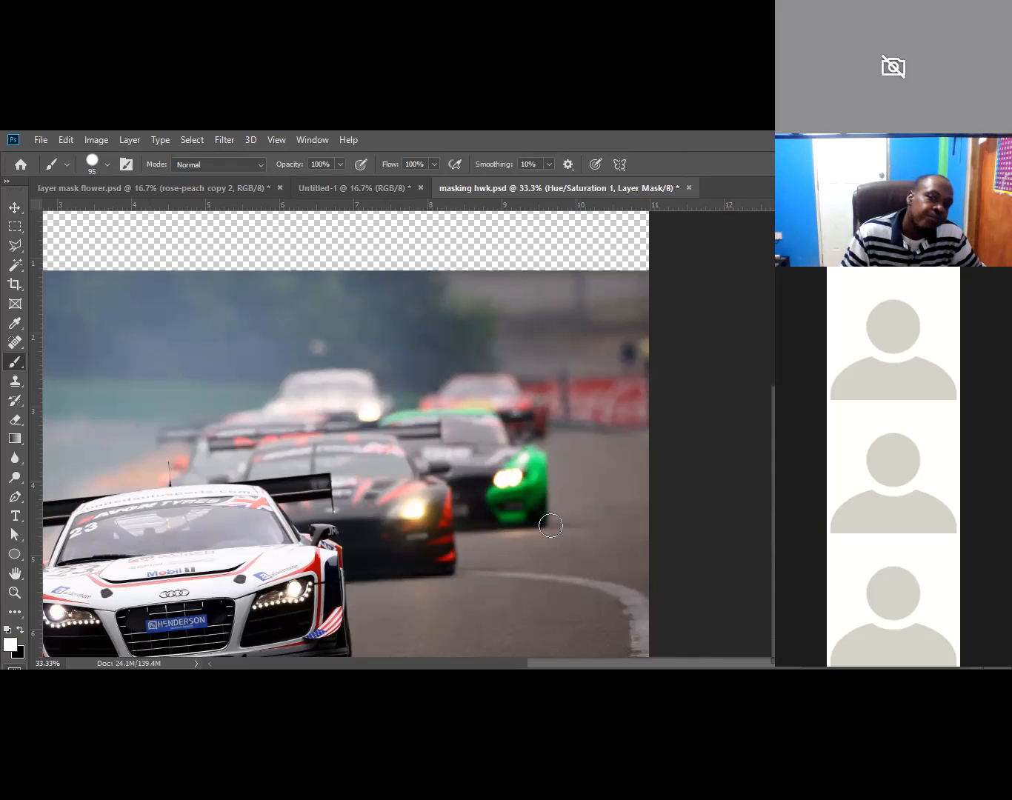
alt+click(426, 487)
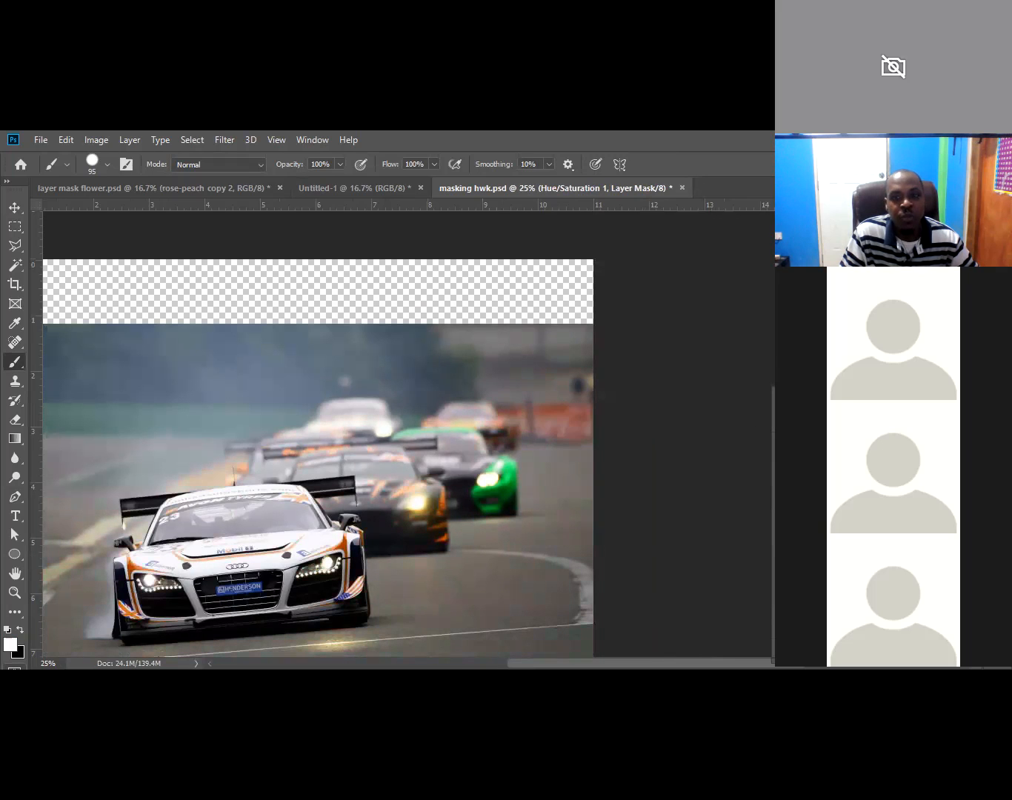
drag(916, 497, 794, 501)
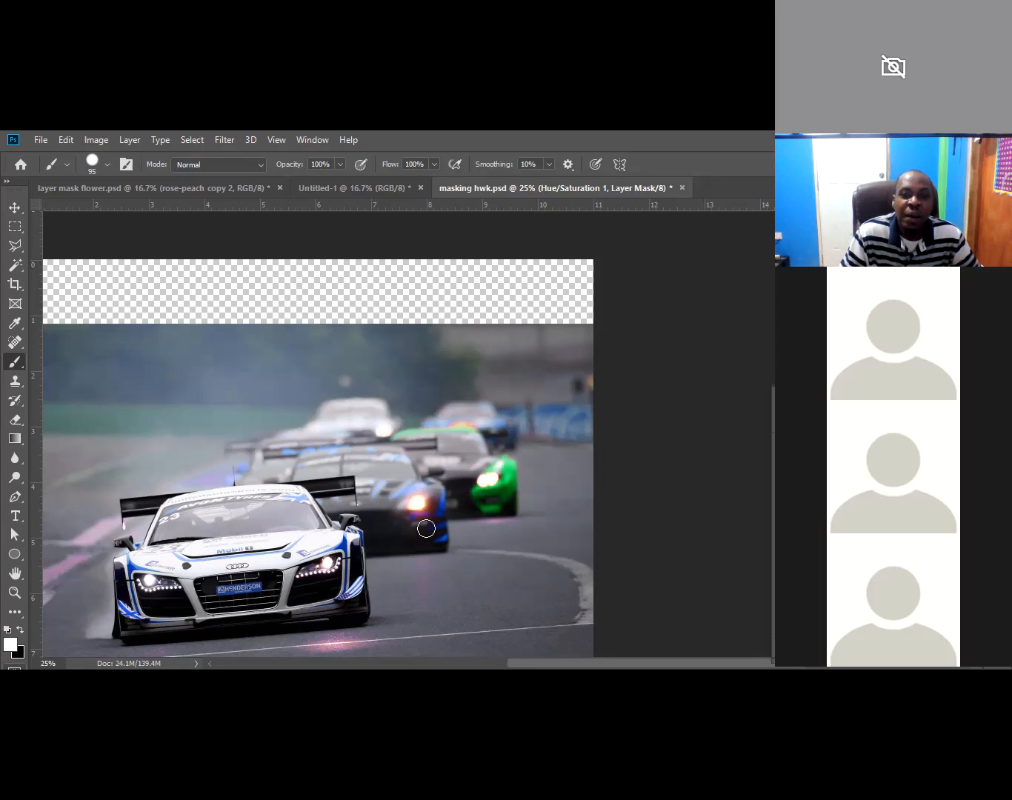
Step: Inspect the recoloured cars up close and compare the photo before and after by repeatedly undoing and redoing the last hue shift
click(418, 513)
click(418, 513)
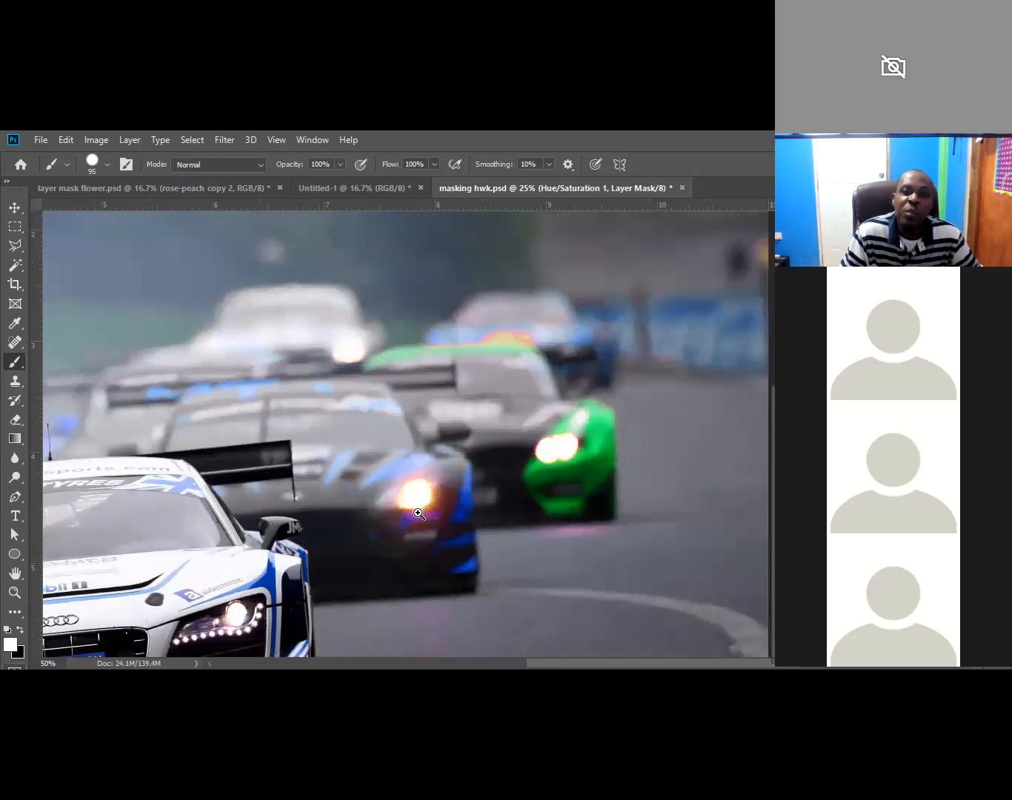
click(412, 512)
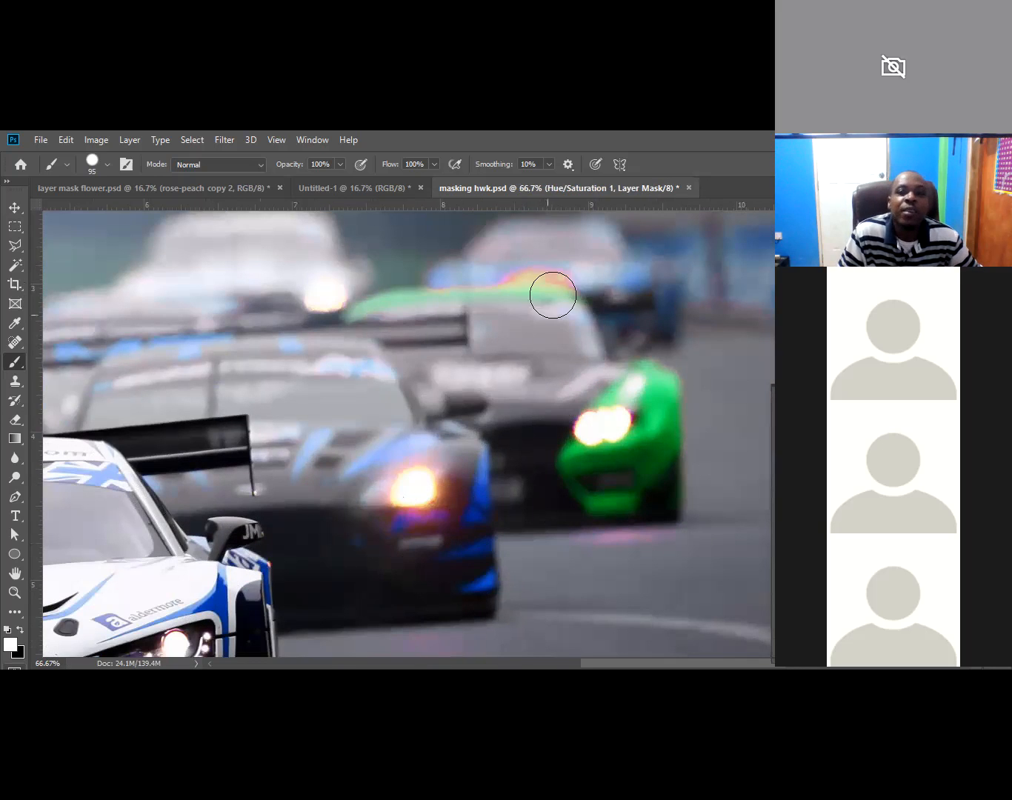
mouse_move(610, 464)
mouse_down()
mouse_move(581, 497)
mouse_move(635, 547)
mouse_move(705, 413)
mouse_up()
scroll(617, 442, down, 2)
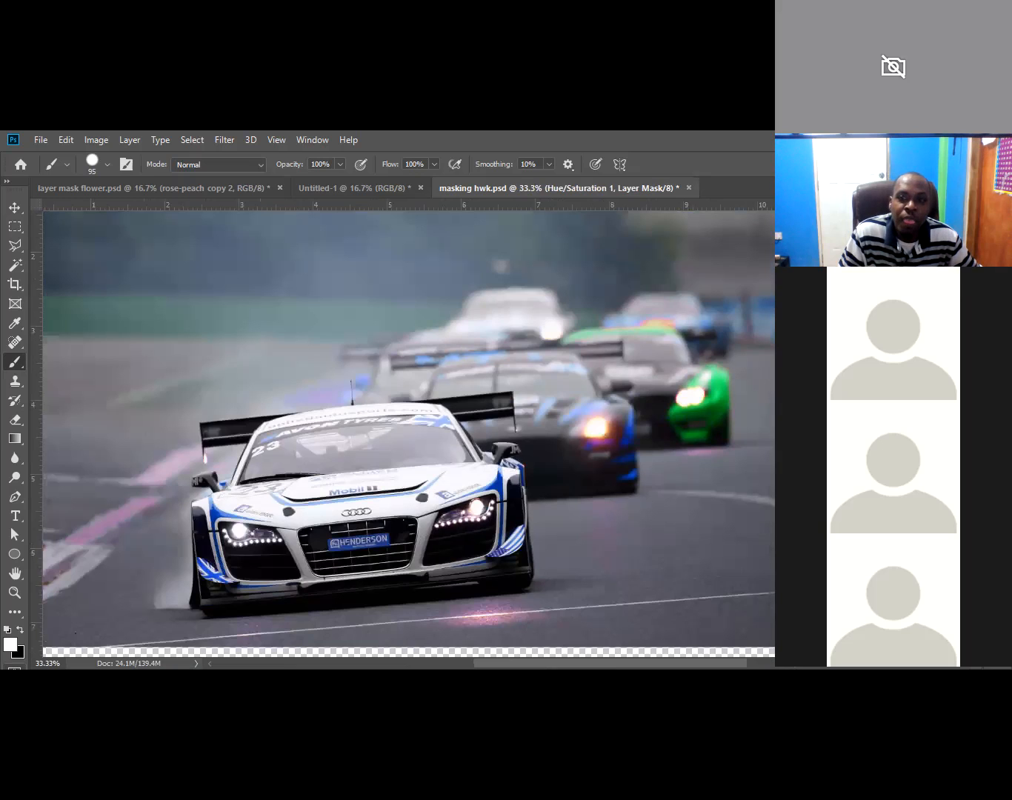
key(ctrl+z)
drag(618, 402, 424, 459)
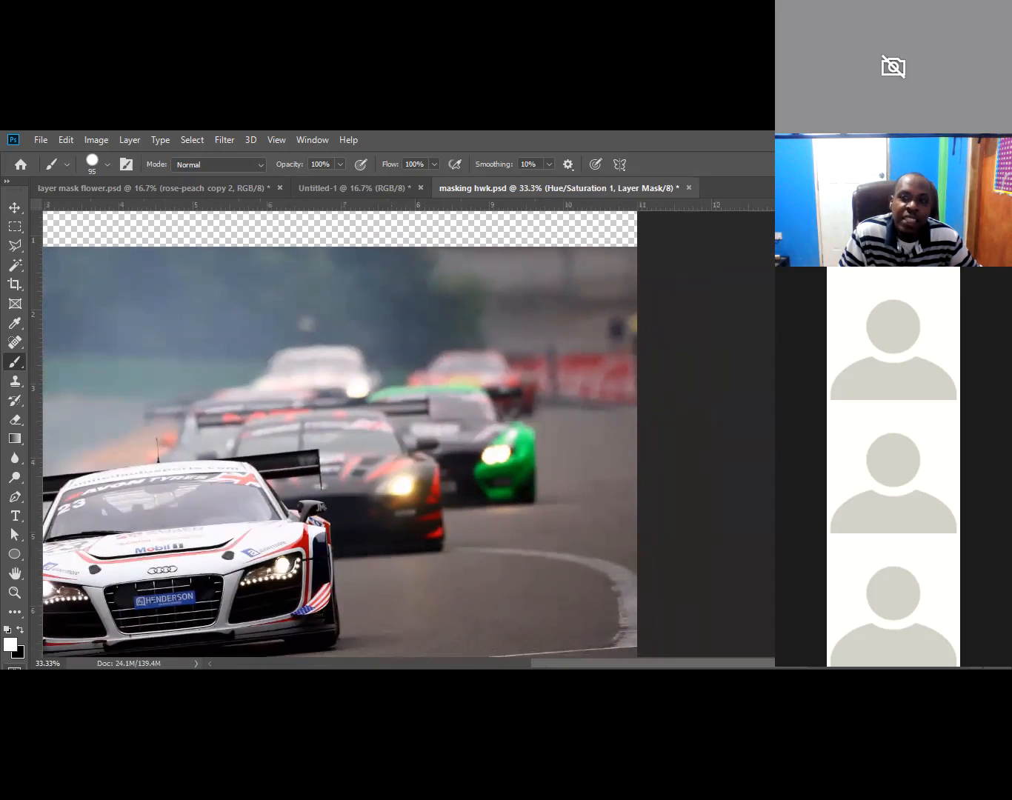
key(ctrl+shift+z)
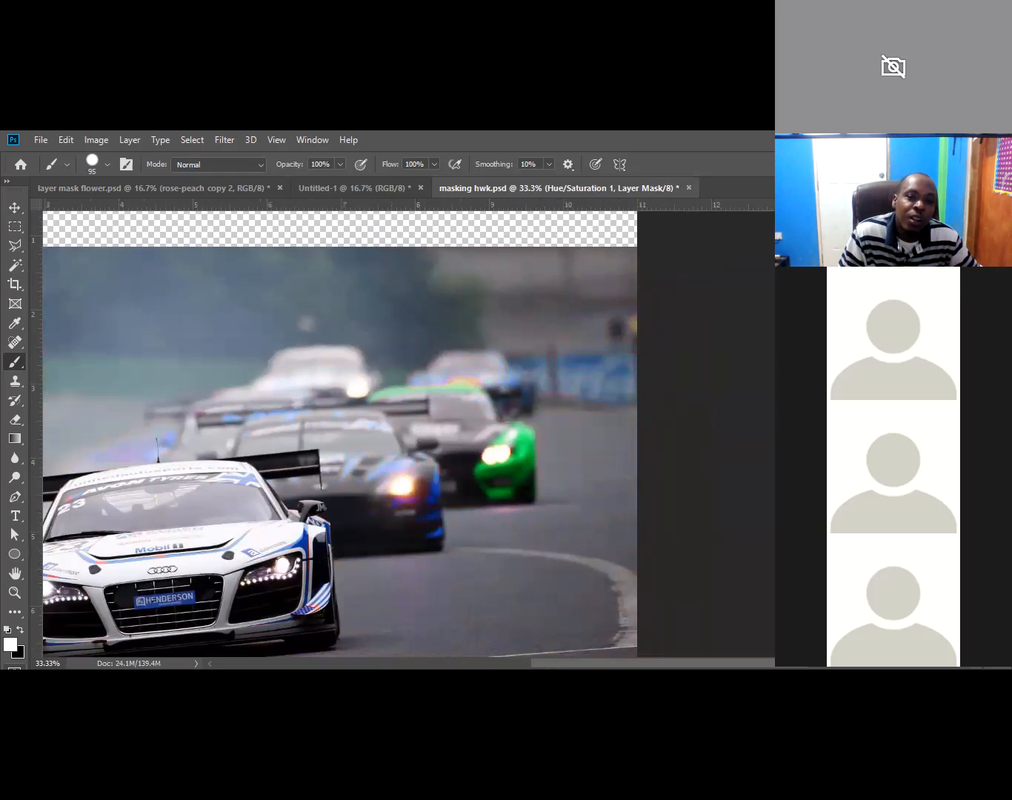
key(ctrl+z)
key(ctrl+shift+z)
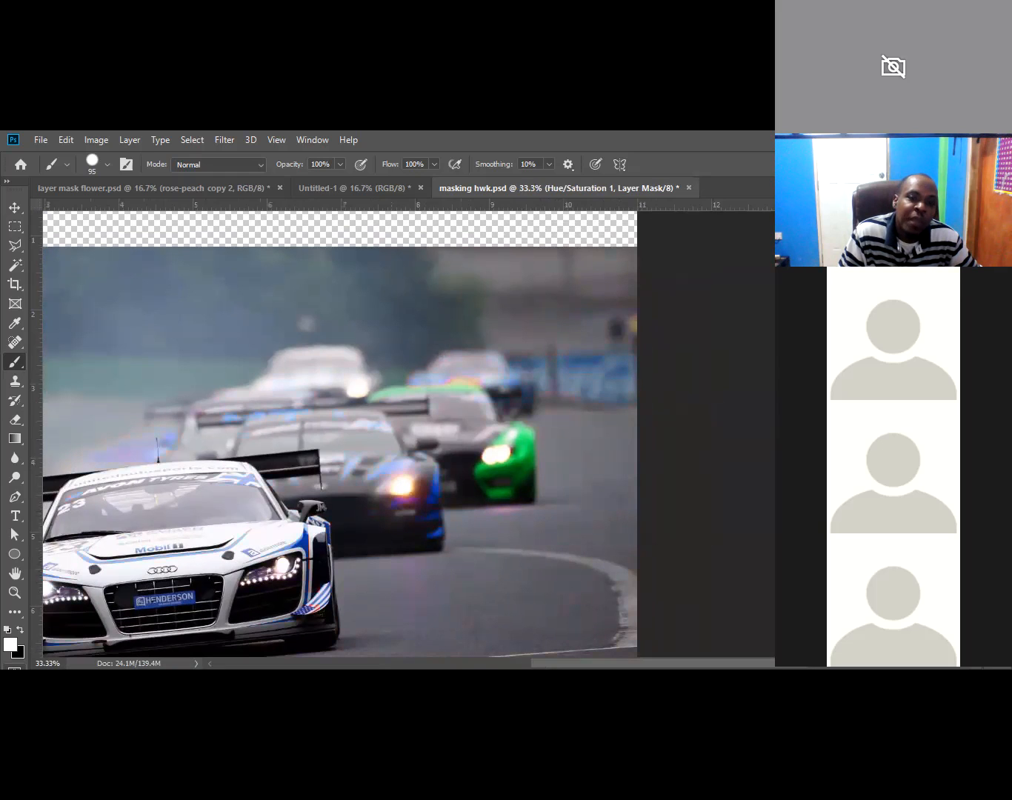
key(ctrl+z)
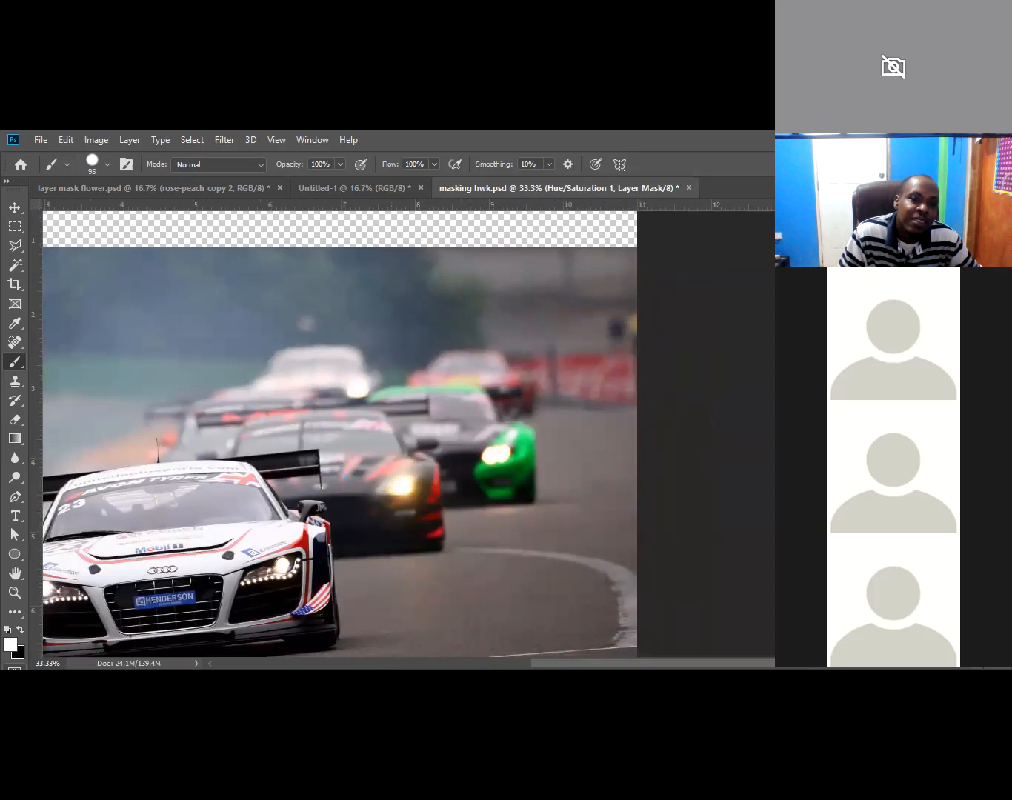
key(ctrl+shift+z)
key(ctrl+z)
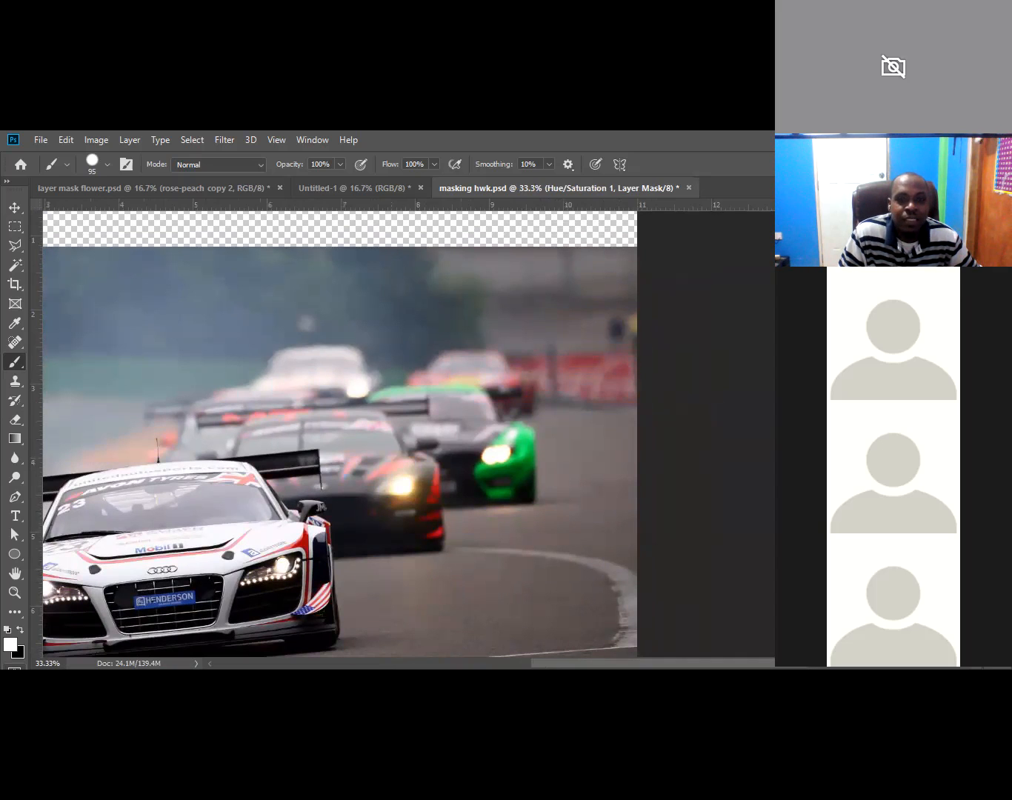
key(ctrl+shift+z)
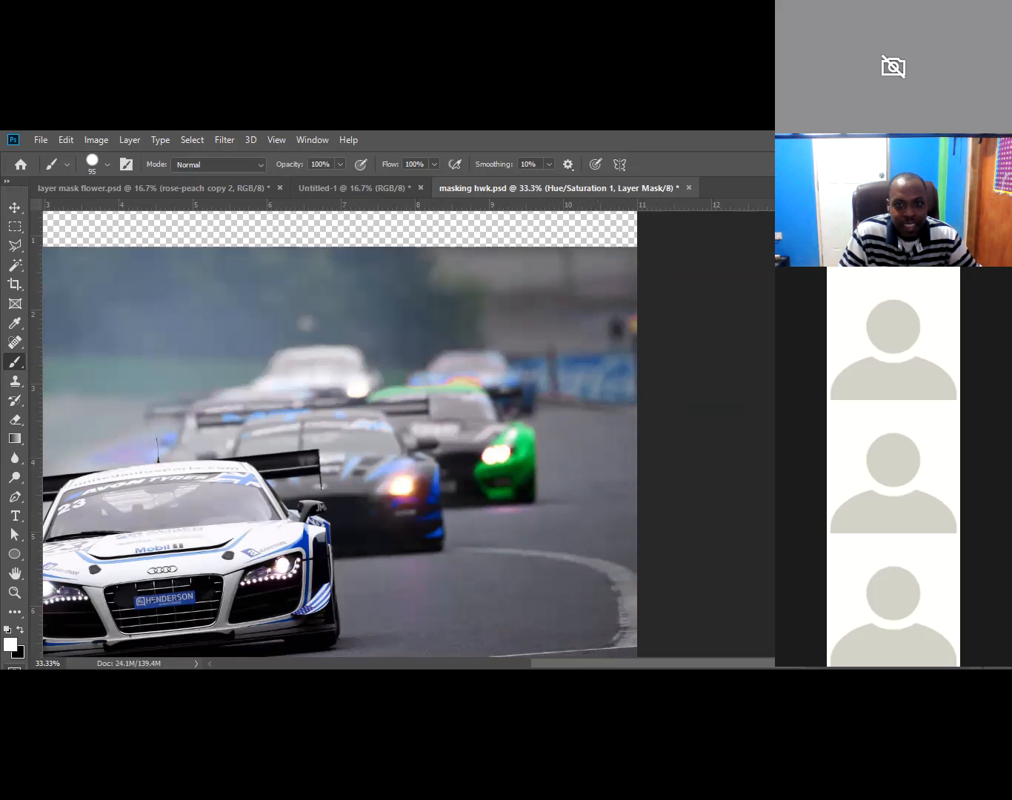
key(ctrl+z)
key(ctrl+shift+z)
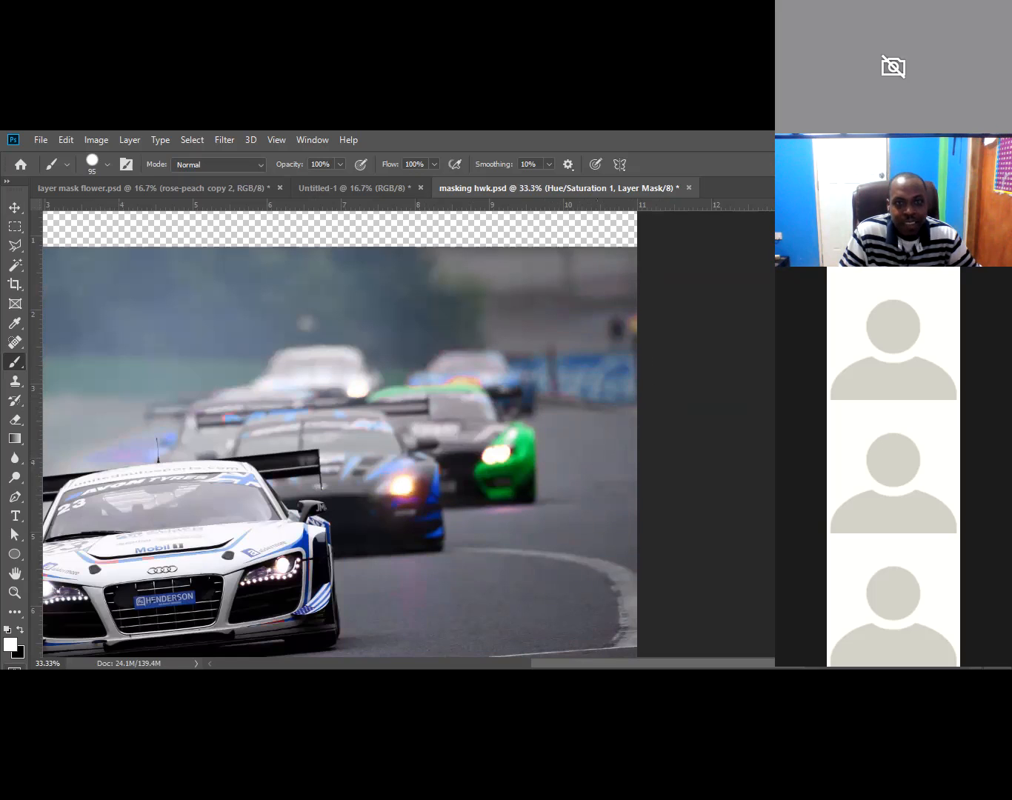
key(ctrl+z)
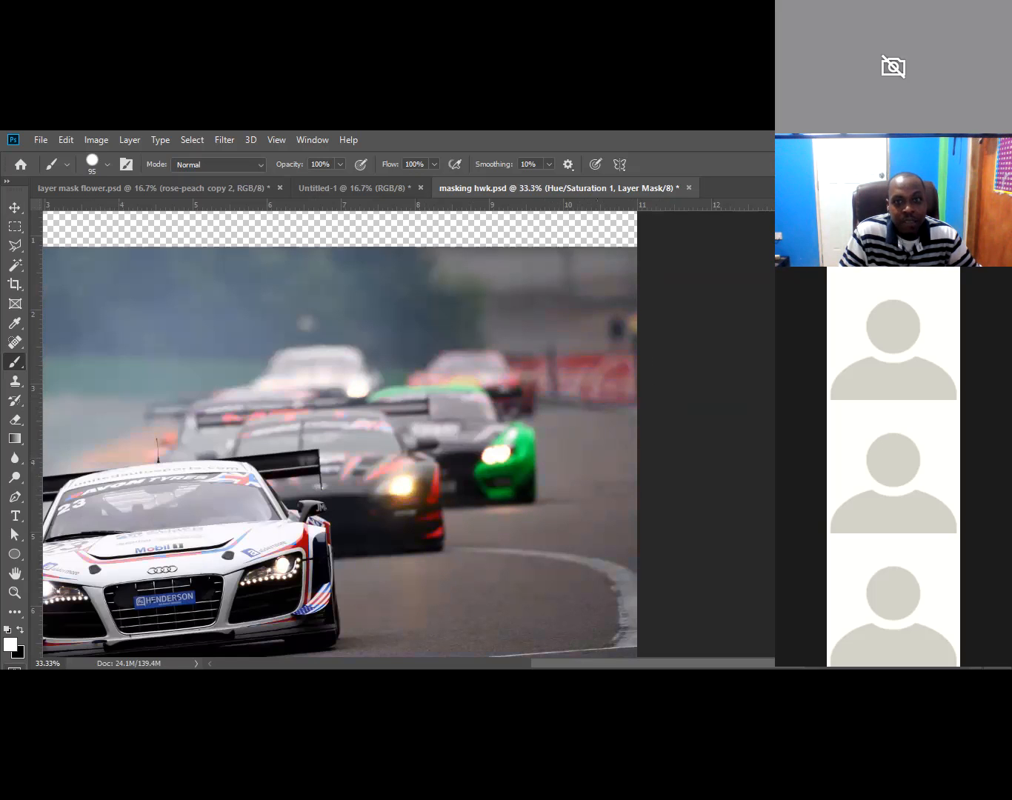
Step: Compare the race cars before and after the red-to-blue hue shift by repeatedly switching the Hue/Saturation 1 effect off and on
key(ctrl+shift+z)
key(ctrl+z)
key(ctrl+shift+z)
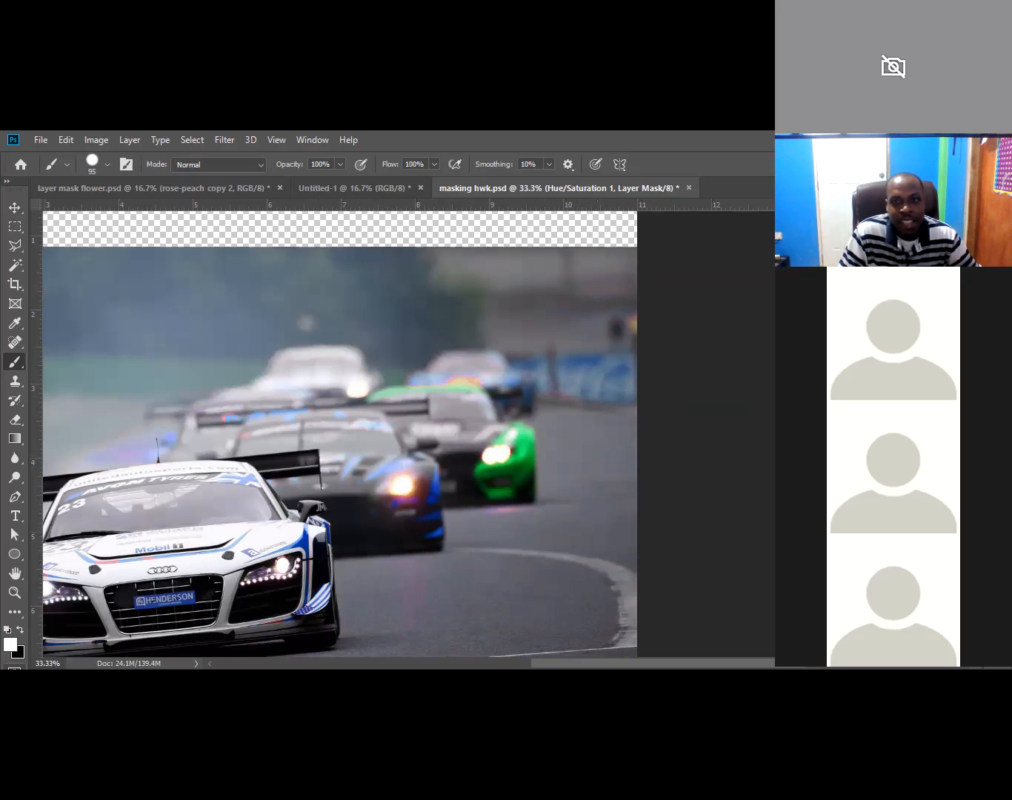
key(ctrl+z)
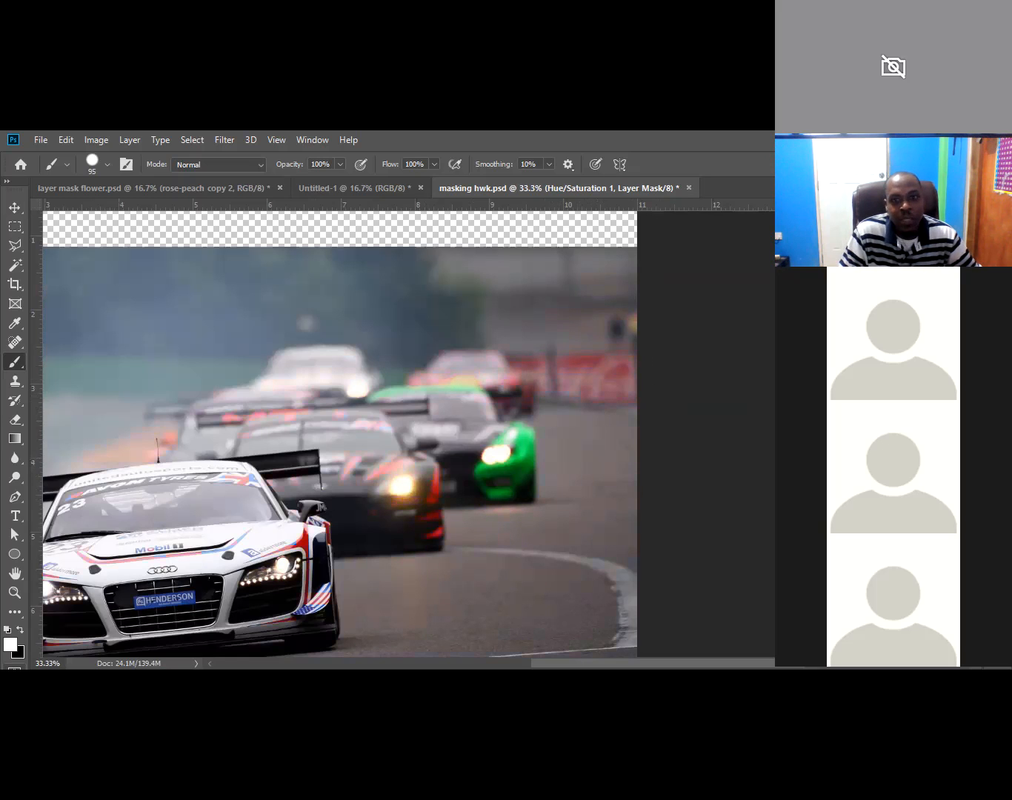
key(ctrl+shift+z)
key(ctrl+z)
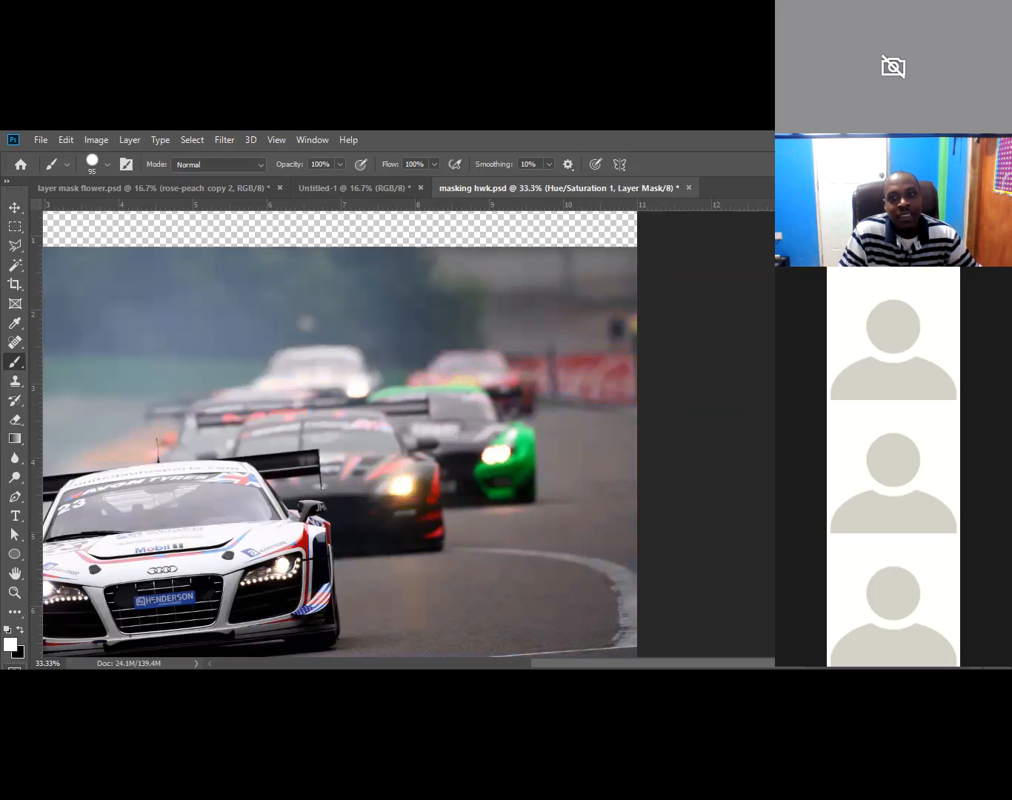
key(ctrl+shift+z)
key(ctrl+z)
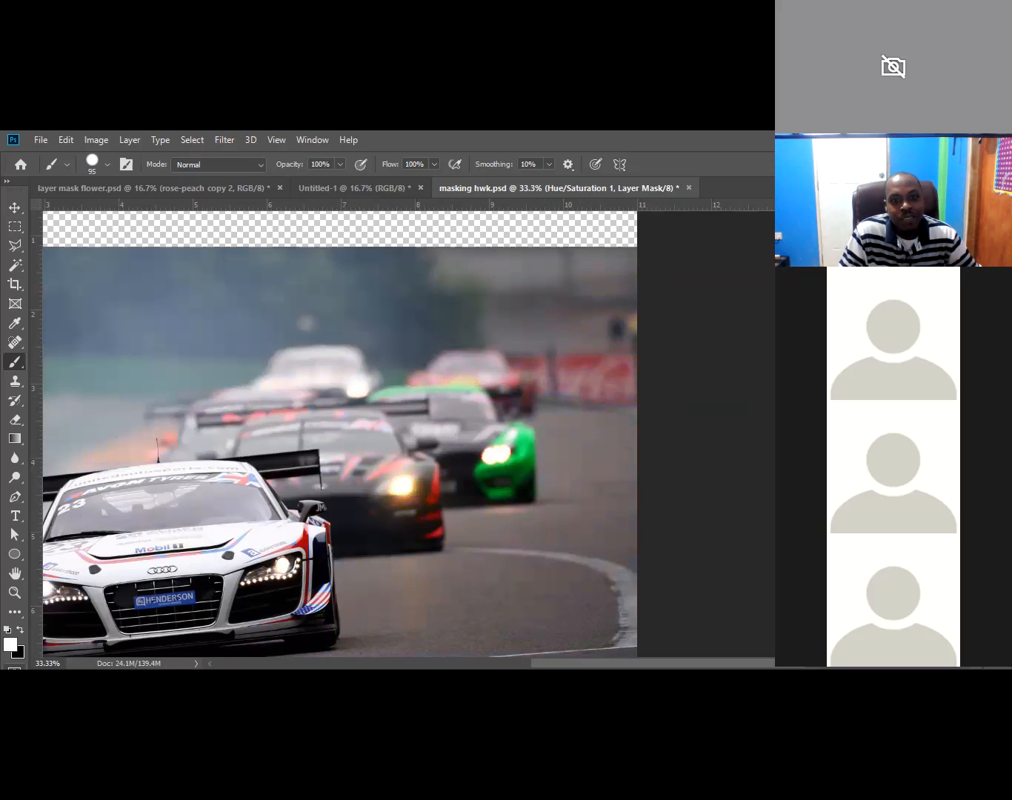
key(ctrl+shift+z)
key(ctrl+z)
key(ctrl+shift+z)
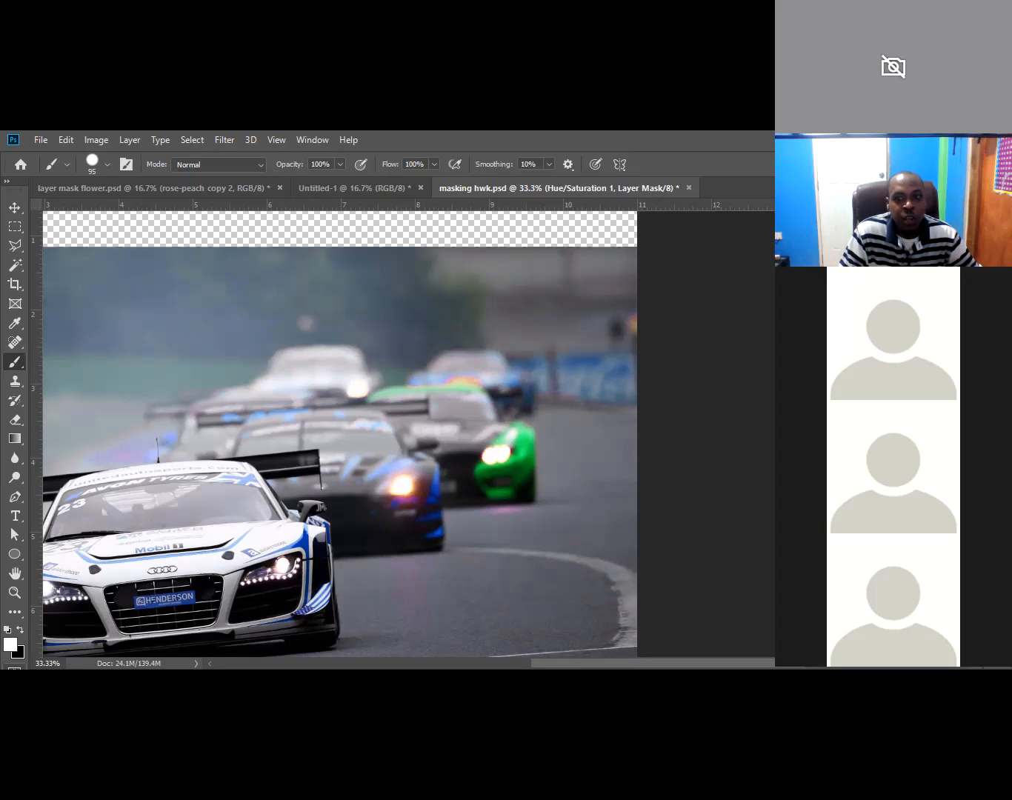
key(ctrl+z)
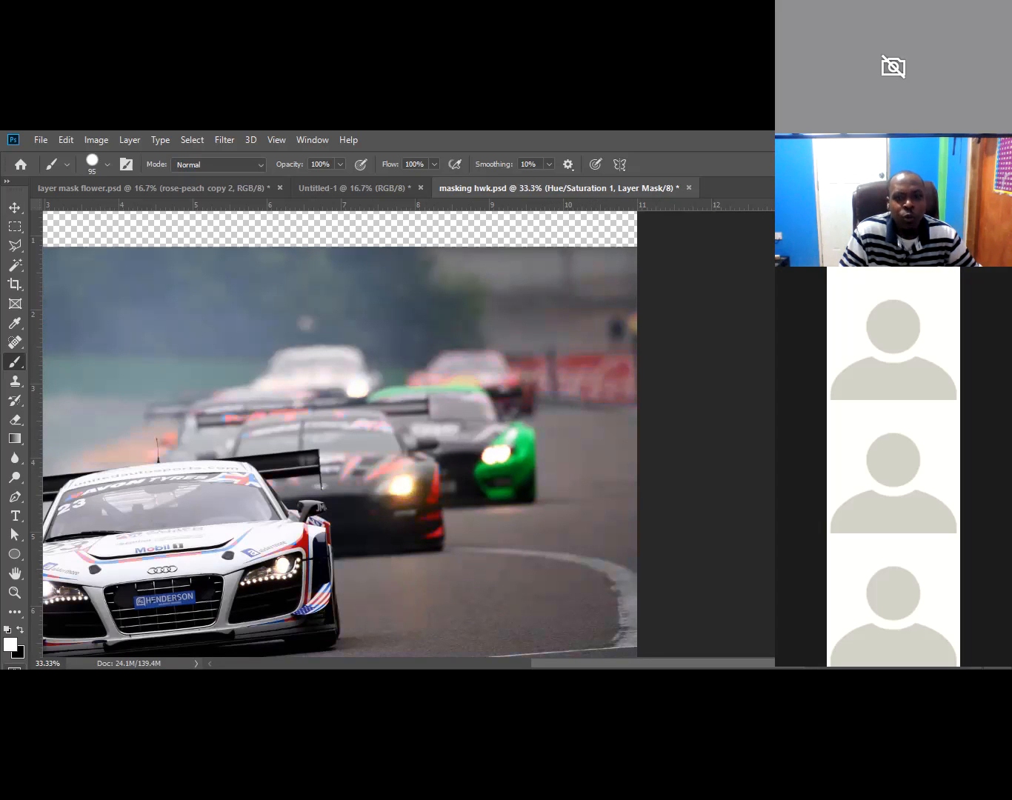
key(ctrl+shift+z)
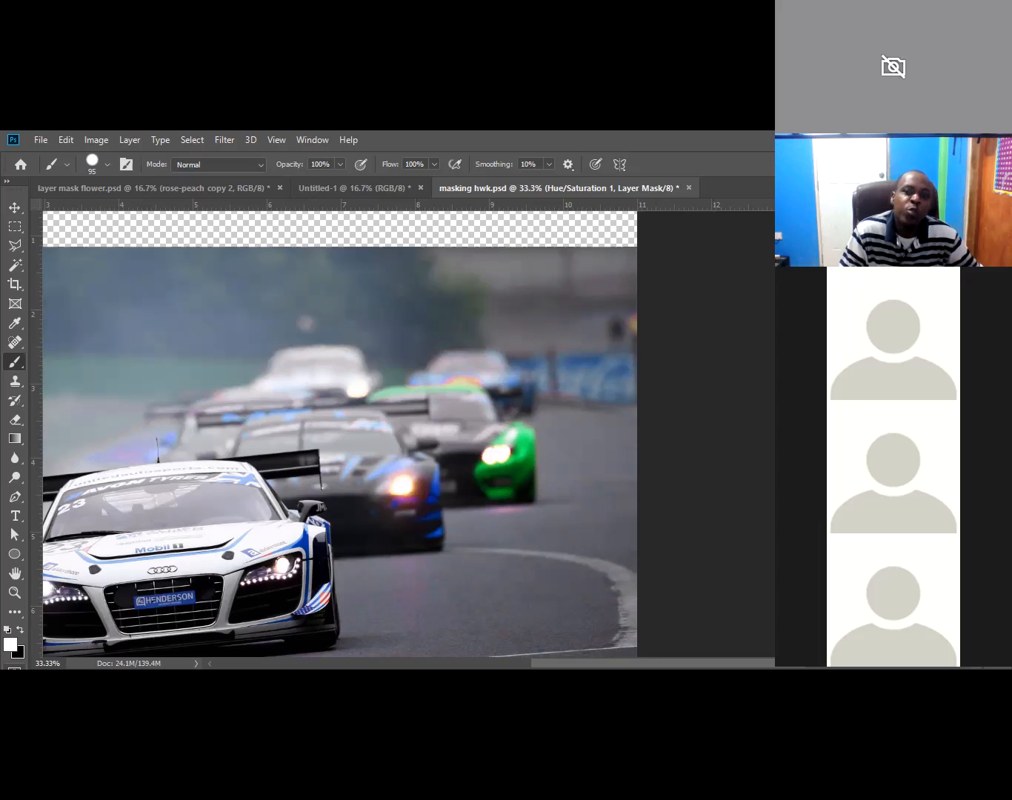
key(ctrl+z)
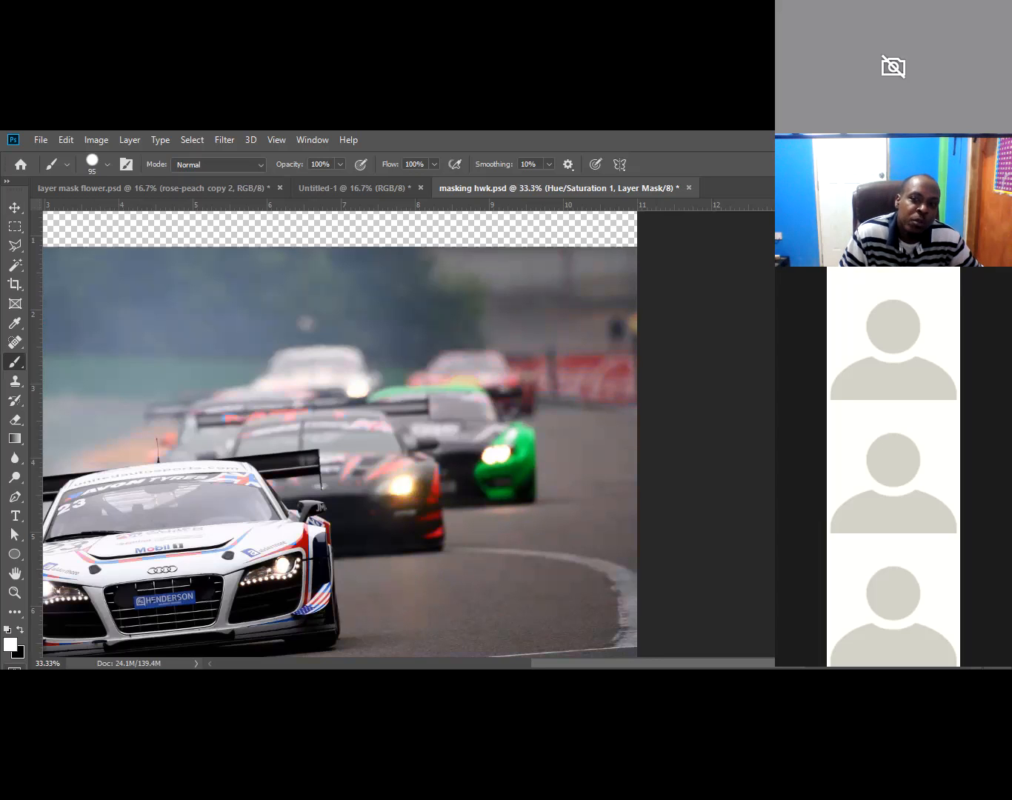
key(ctrl+shift+z)
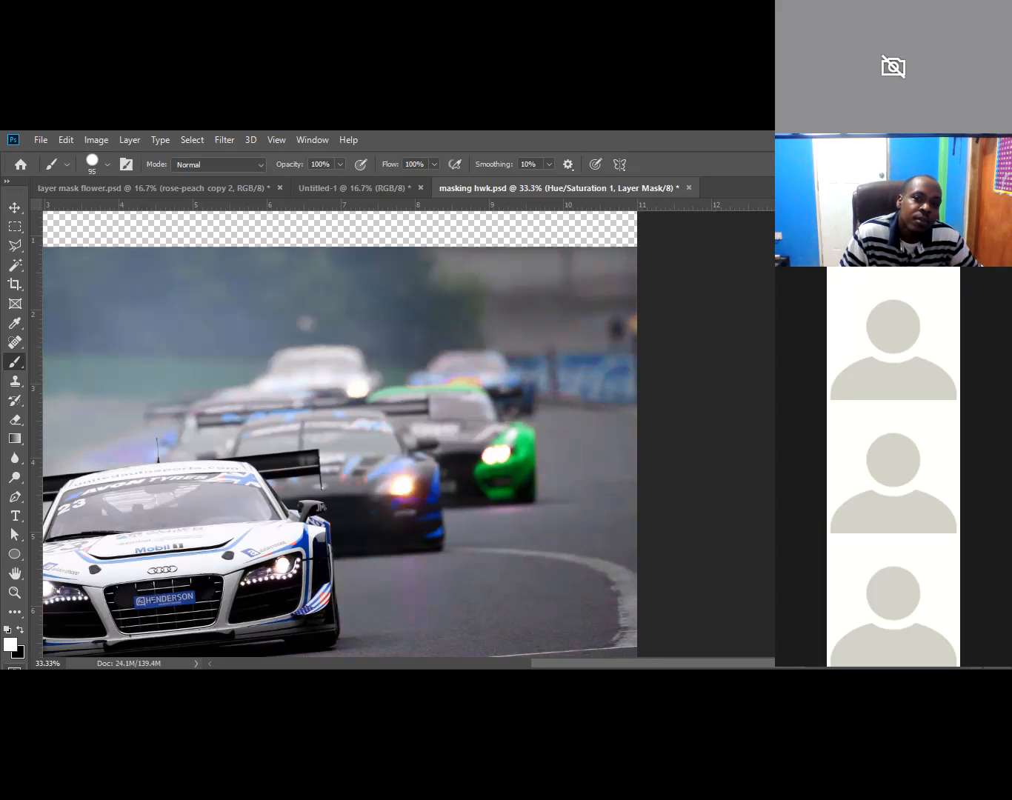
key(ctrl+z)
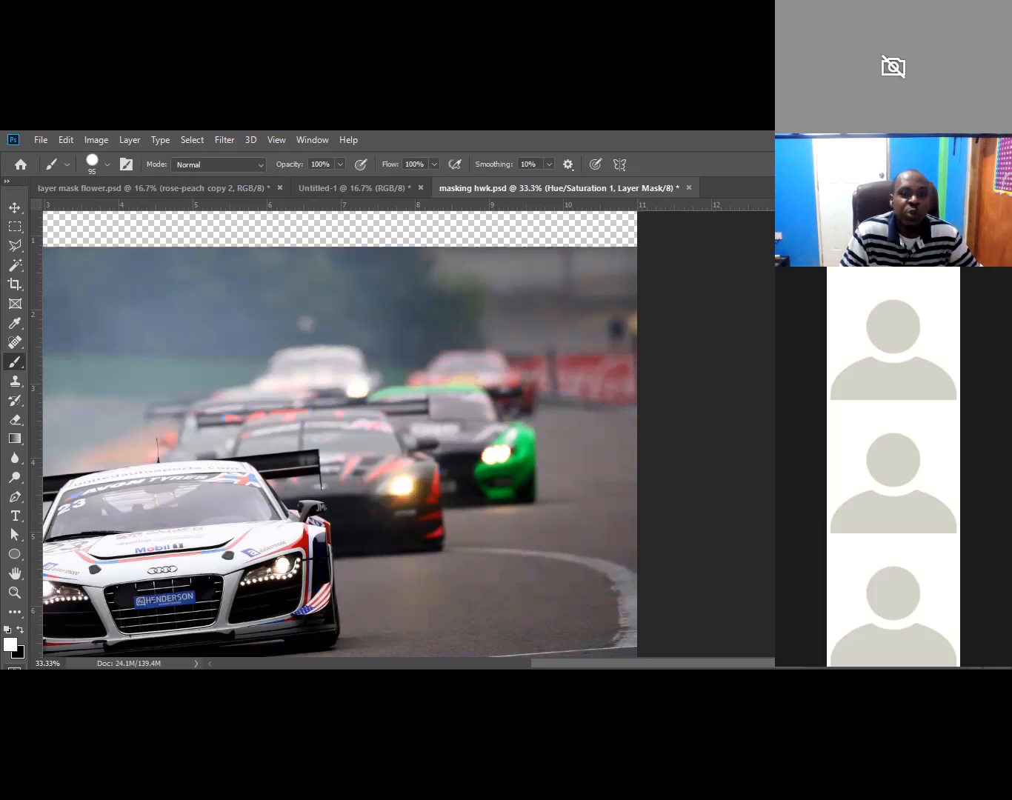
key(ctrl+shift+z)
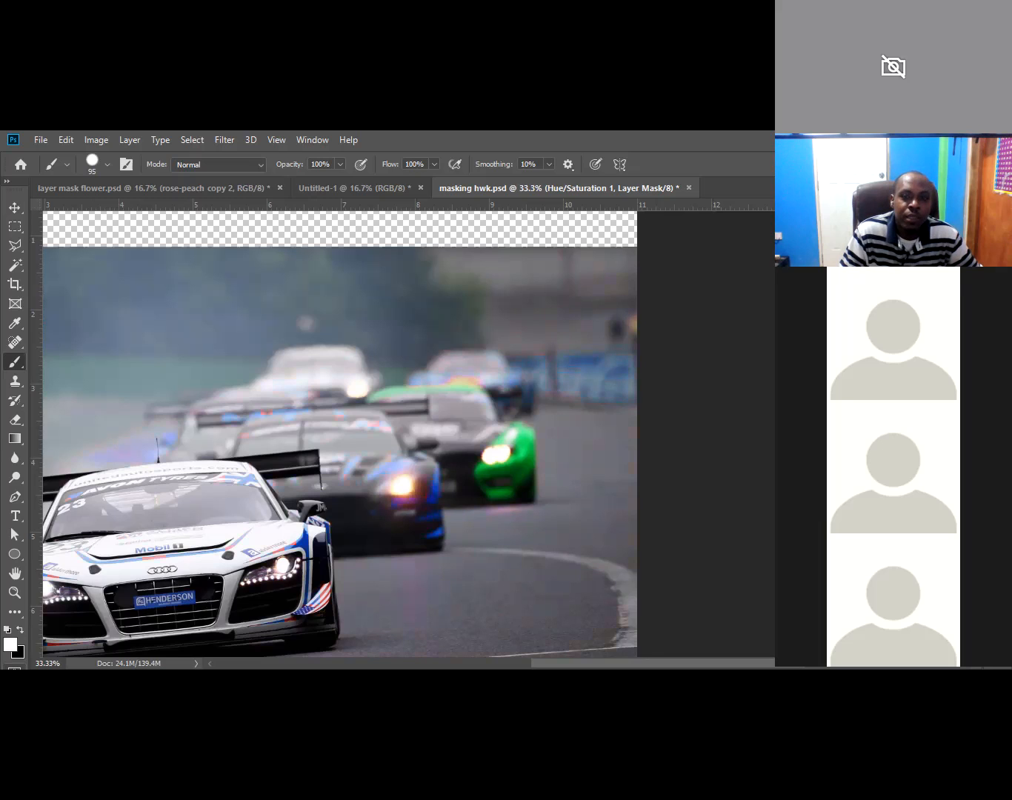
key(ctrl+z)
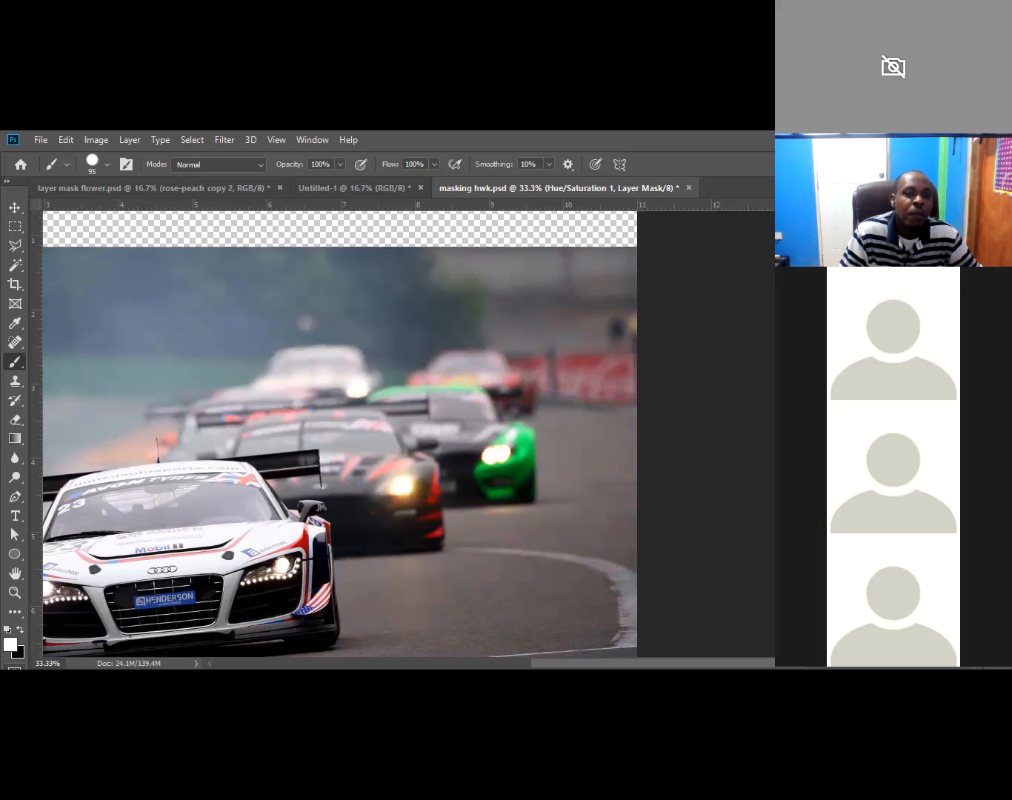
key(ctrl+shift+z)
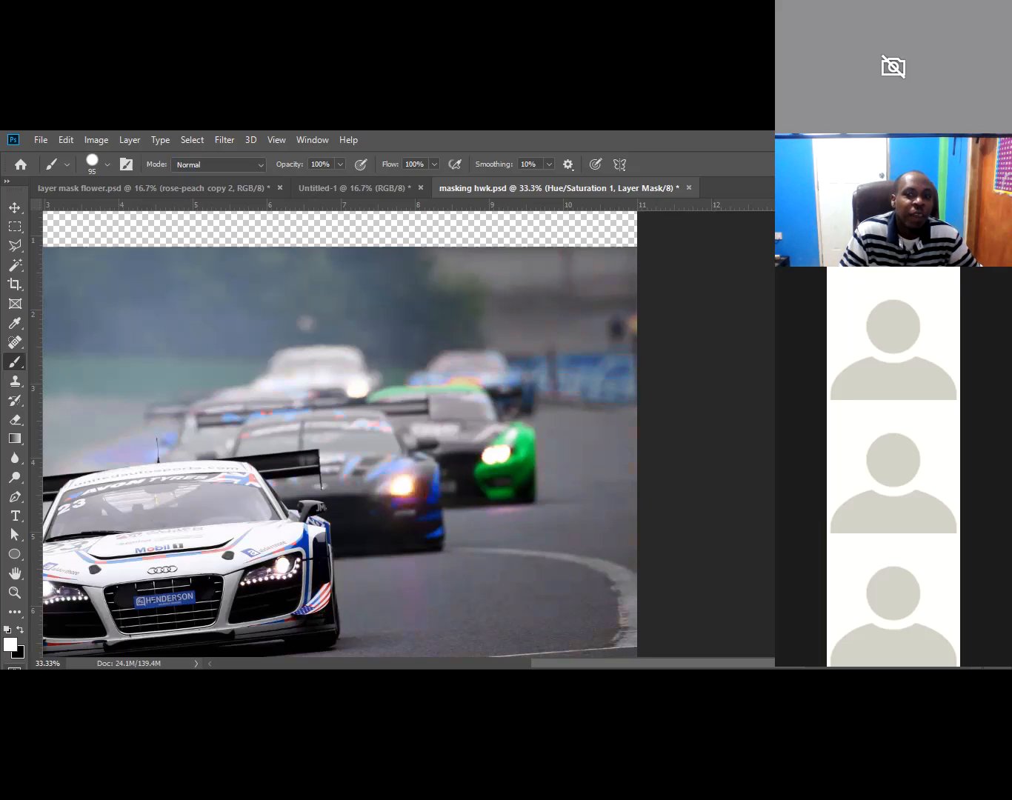
key(ctrl+z)
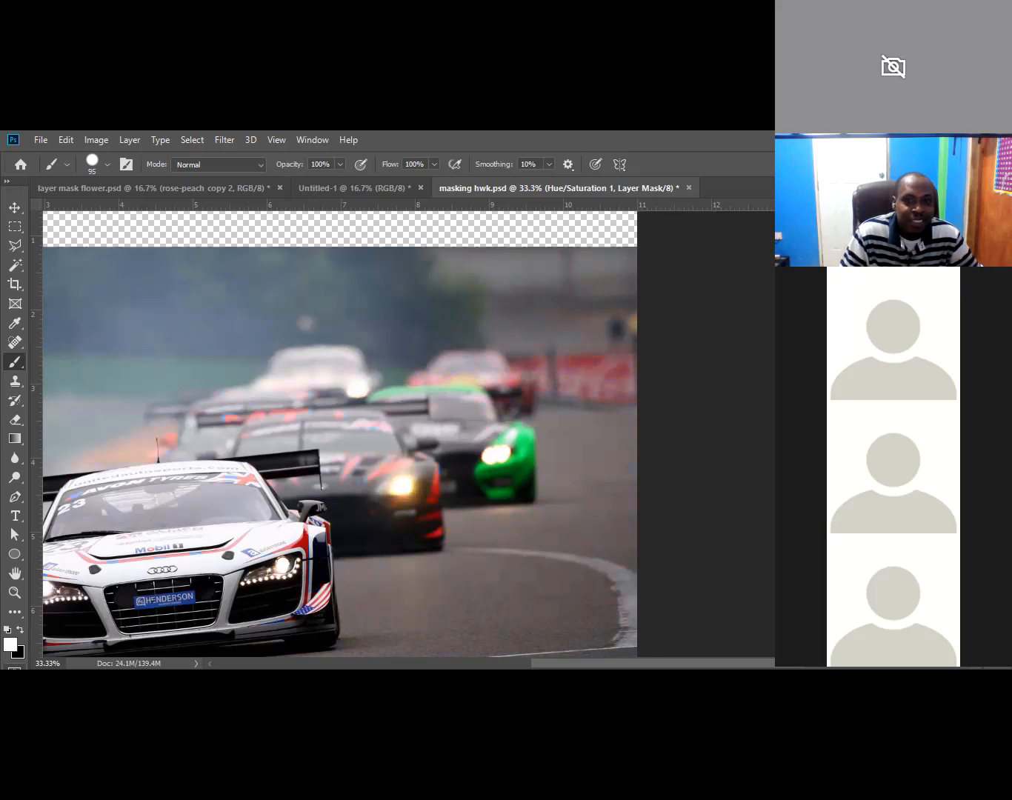
key(ctrl+shift+z)
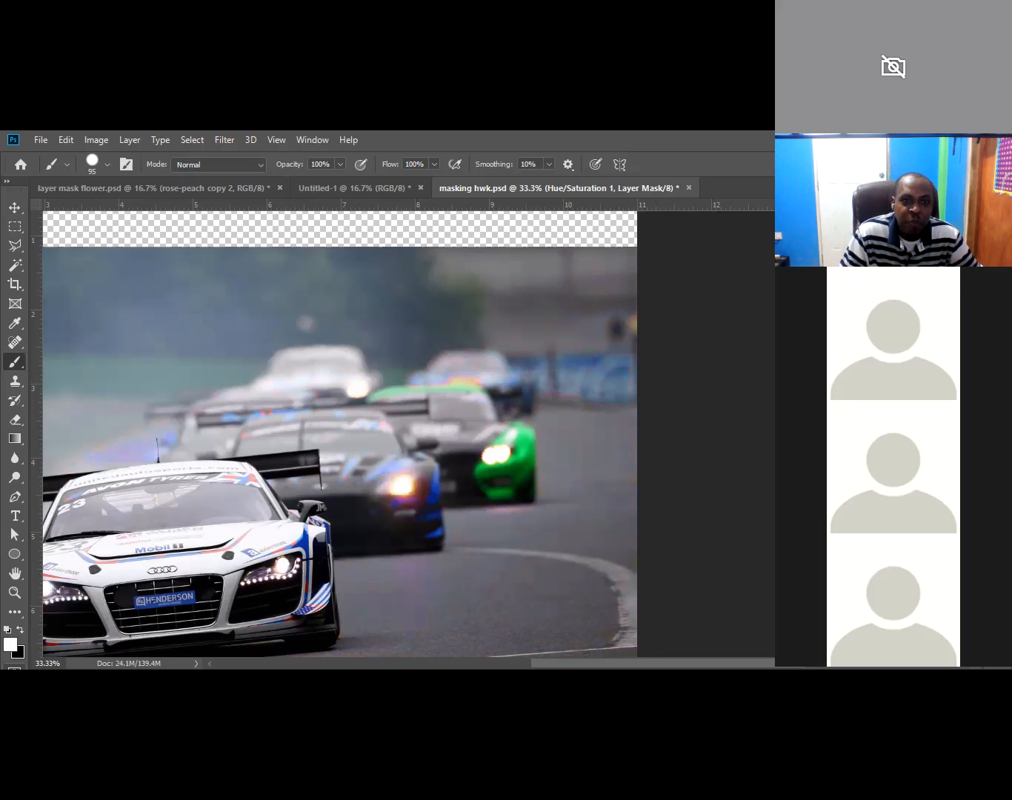
key(ctrl+z)
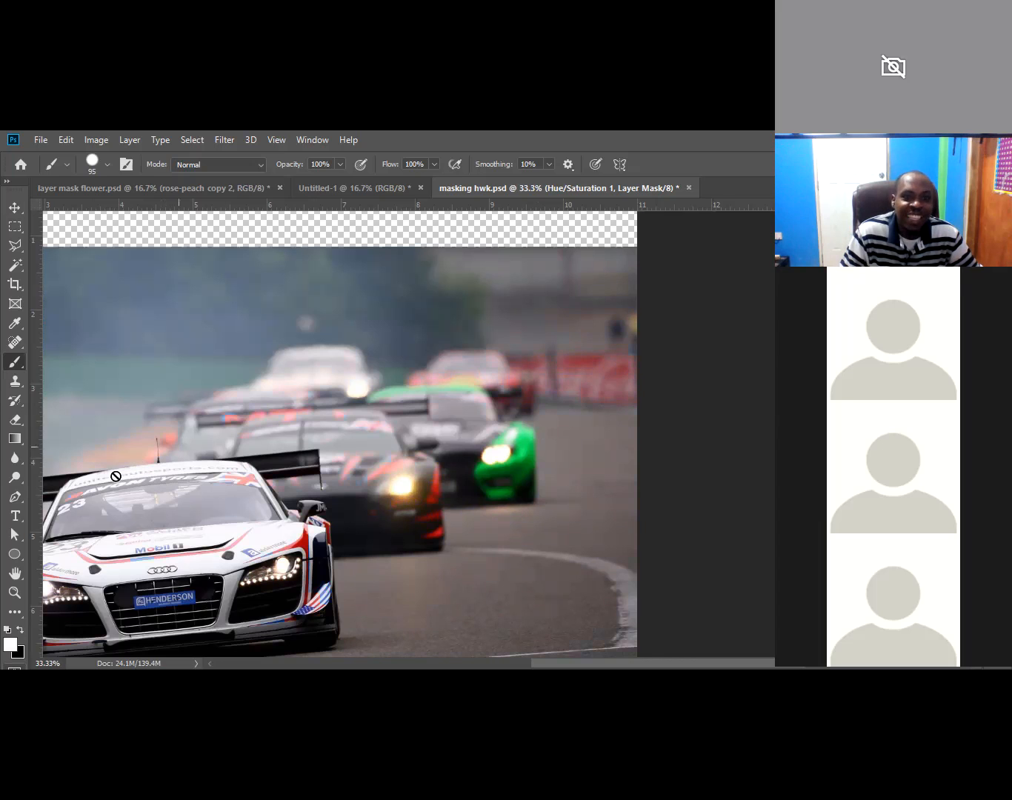
Step: Examine the whole front car and the cars behind it with the Hue/Saturation 1 effect off and on
mouse_move(124, 445)
mouse_down()
mouse_move(455, 471)
mouse_move(548, 413)
mouse_move(418, 405)
mouse_up()
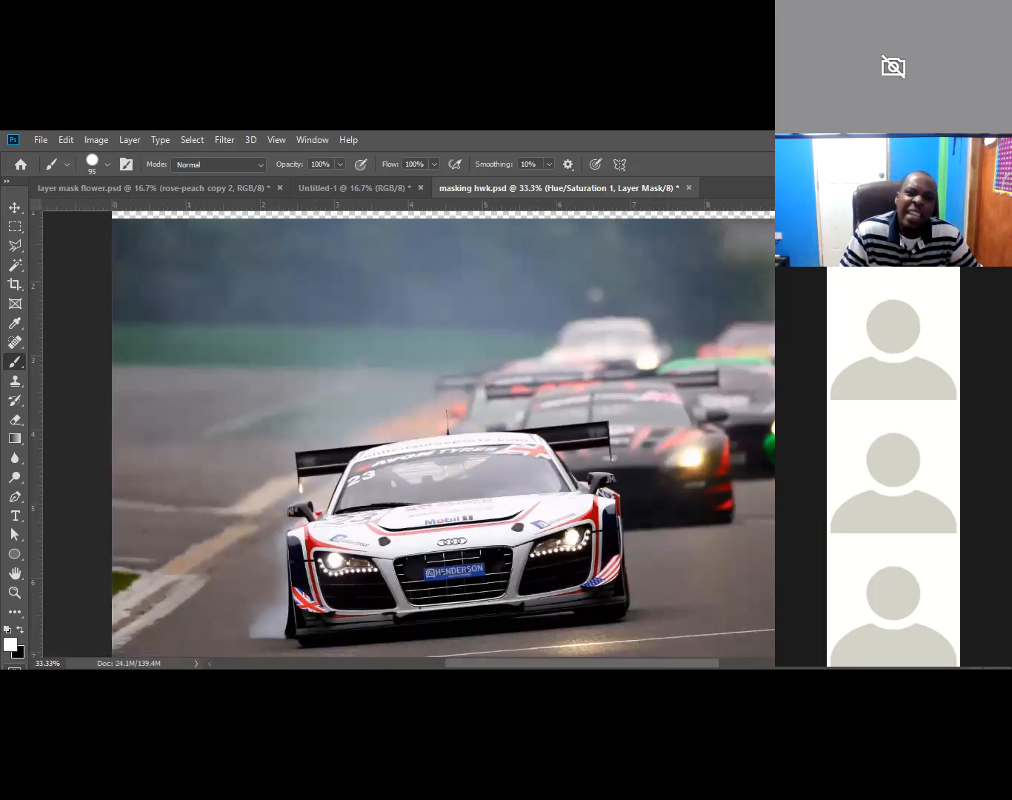
key(ctrl+shift+z)
drag(679, 417, 278, 459)
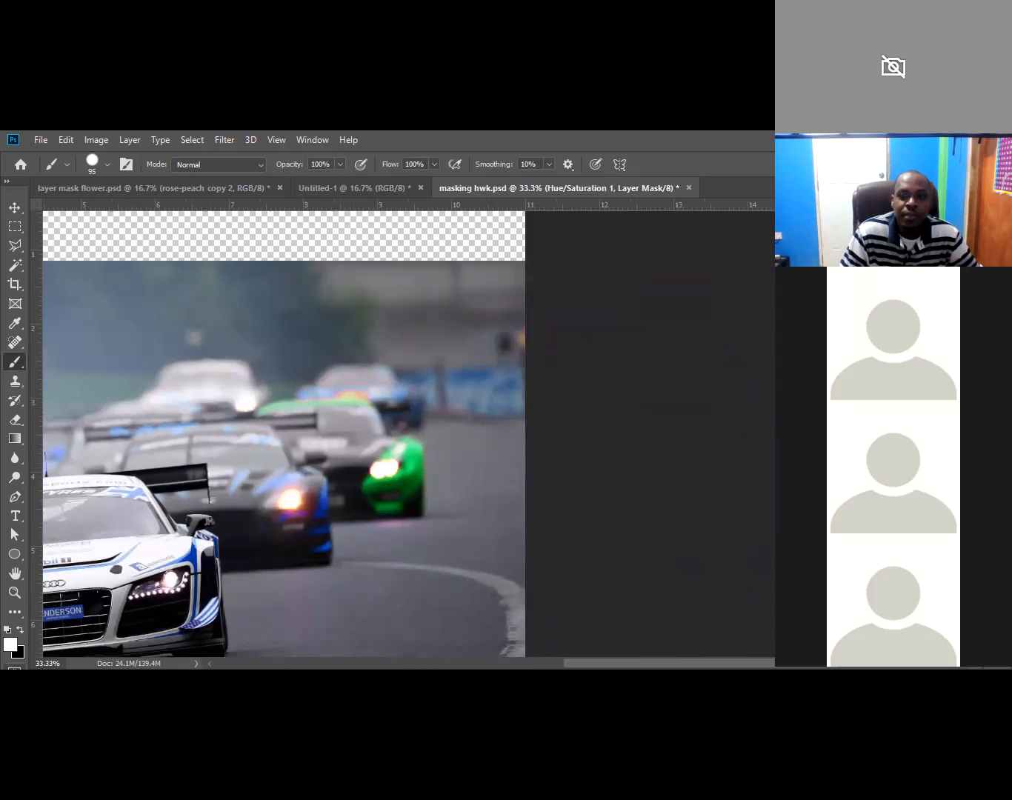
key(ctrl+z)
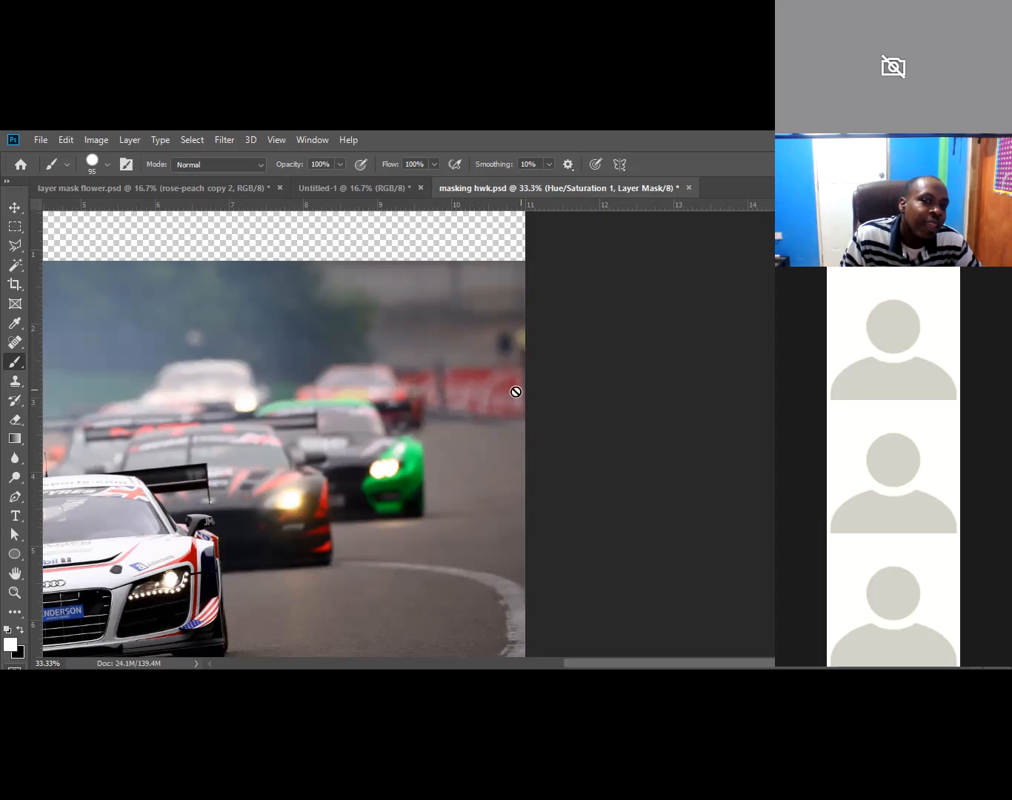
Step: Inspect the flag on the front car's windscreen at 100% while toggling the Hue/Saturation 1 effect for comparison
ctrl+click(134, 498)
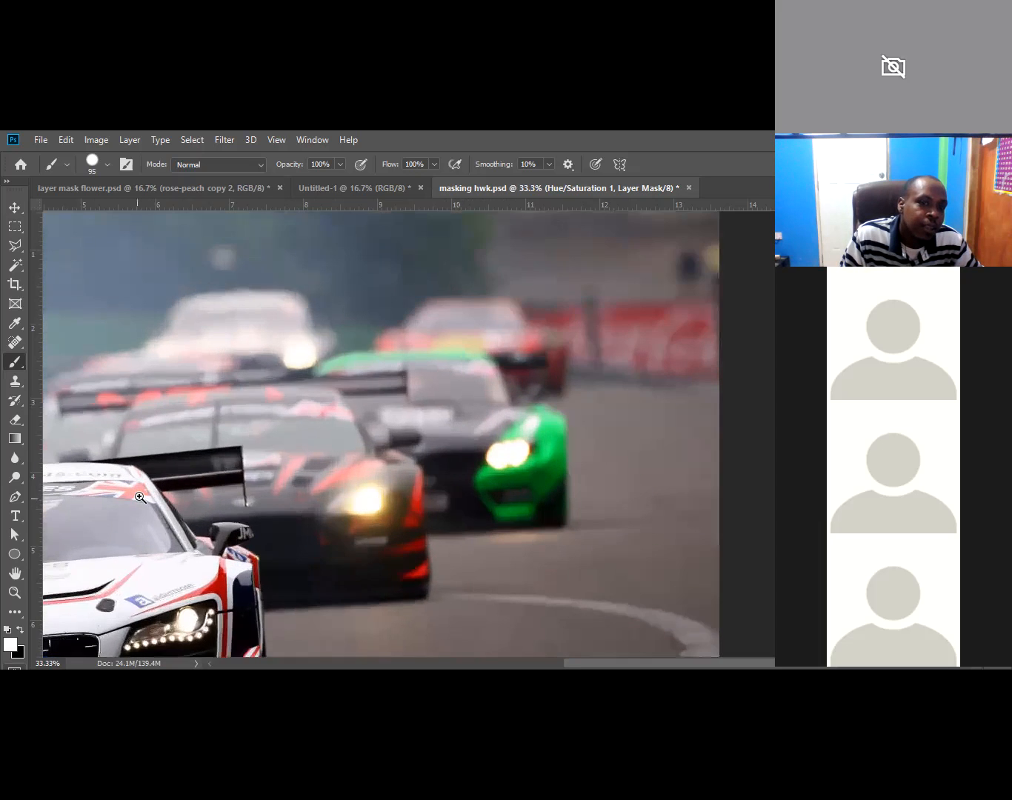
ctrl+click(131, 499)
ctrl+click(130, 500)
ctrl+click(130, 501)
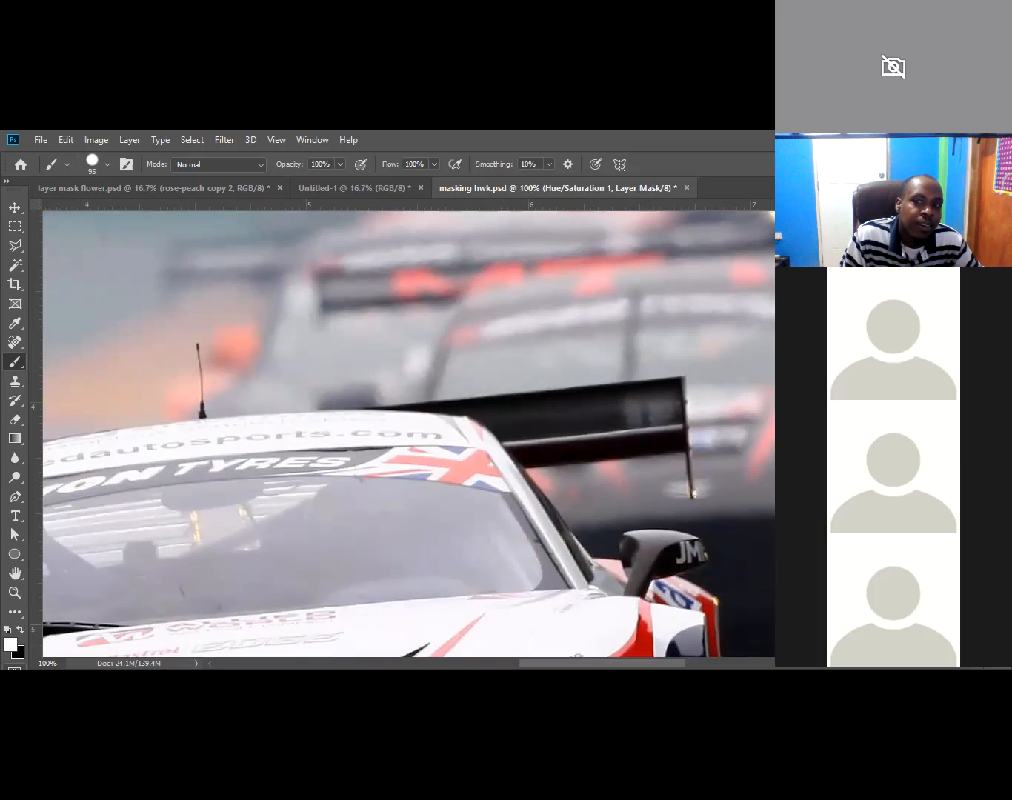
click(834, 548)
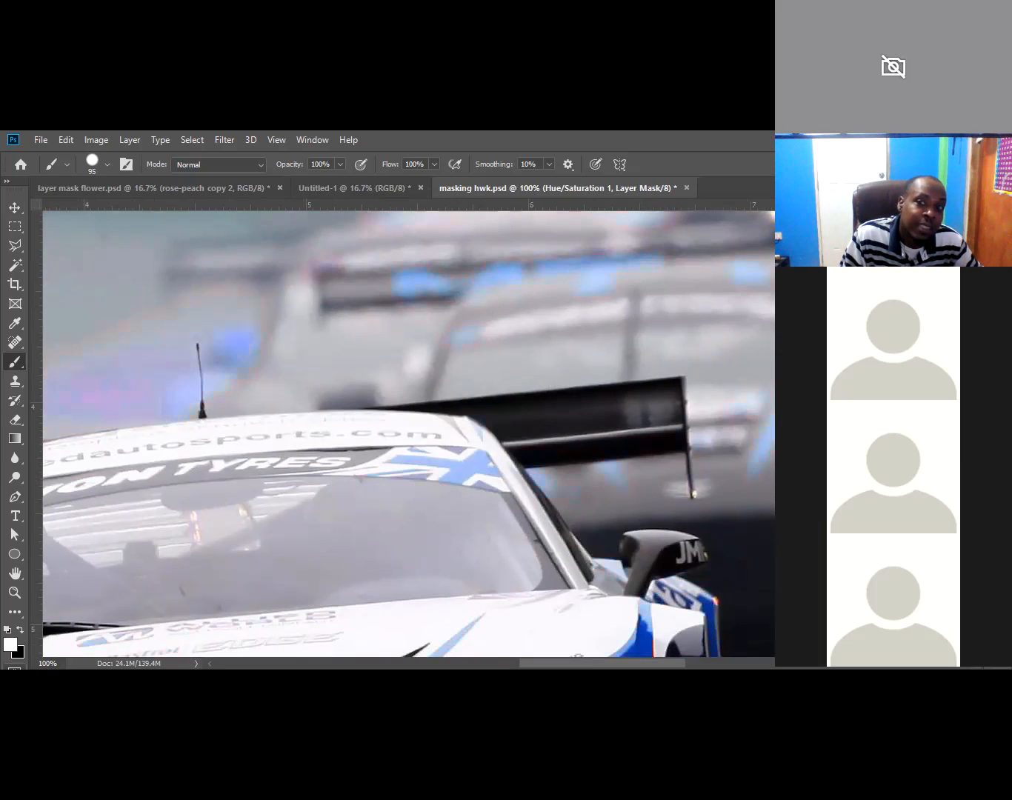
click(833, 548)
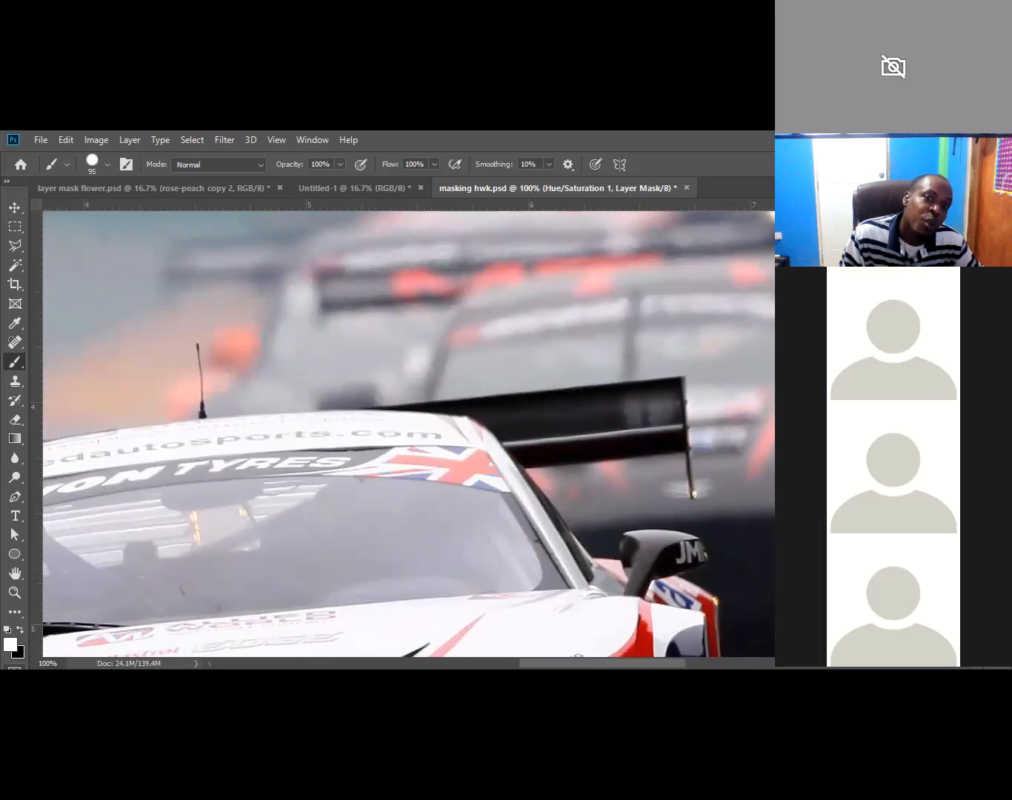
click(834, 549)
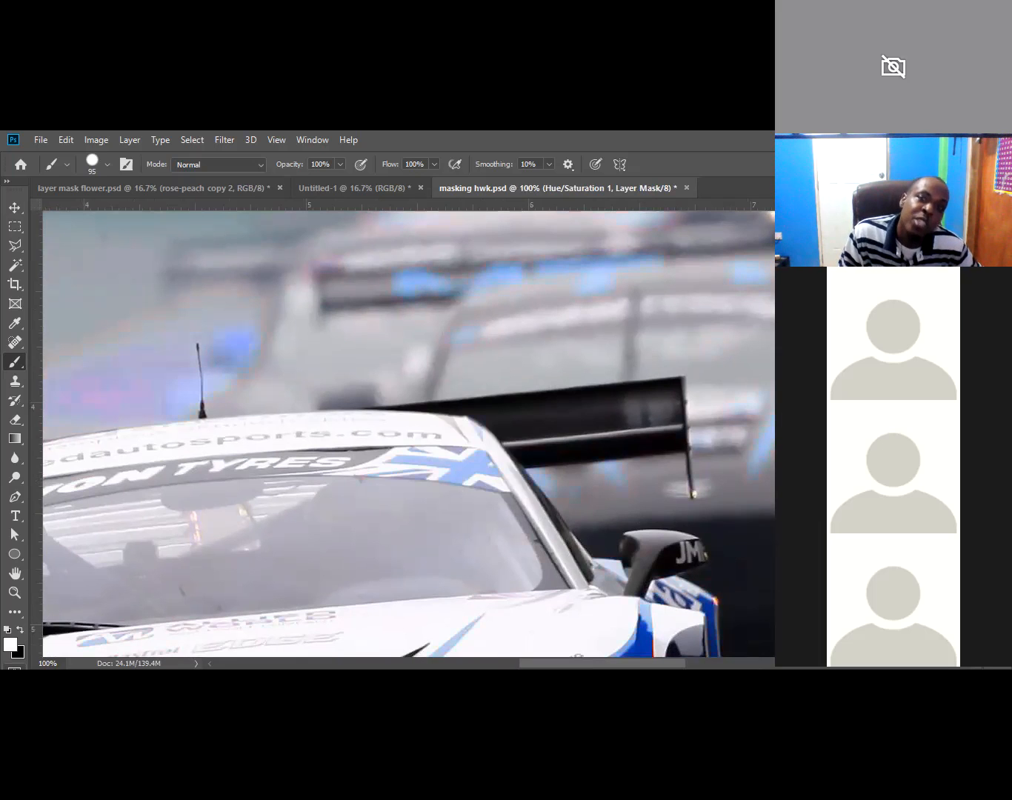
click(834, 548)
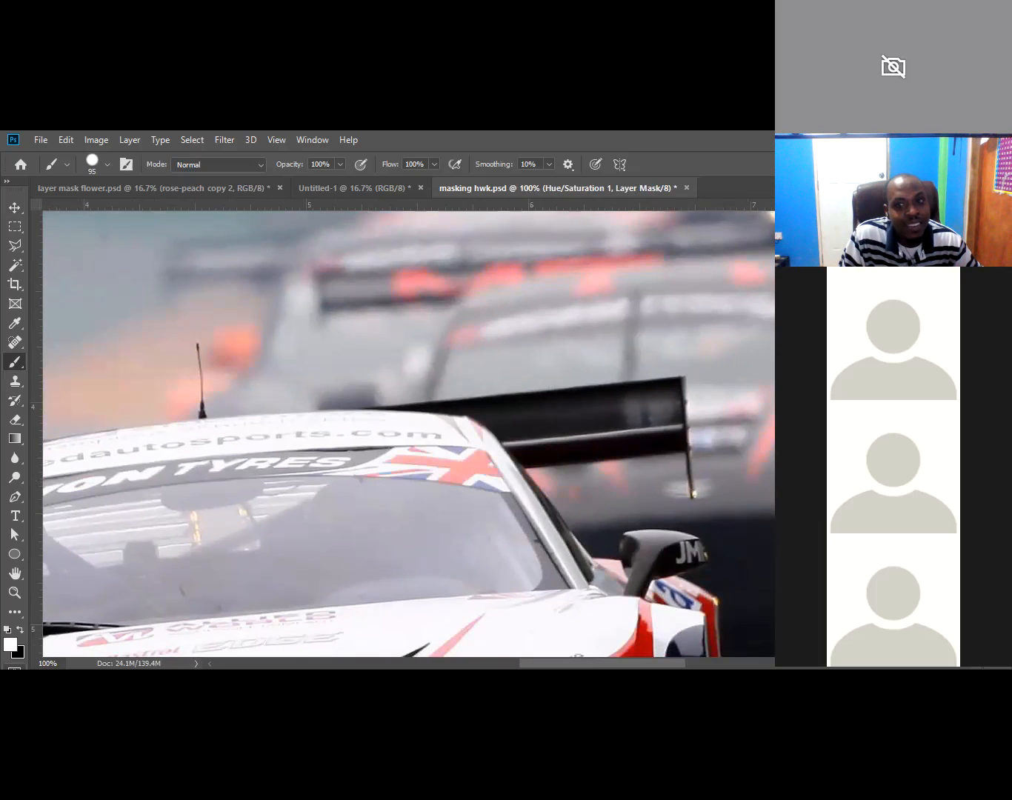
click(834, 549)
Step: Compare the front car's bonnet stripes, number 23 area and sponsor logos with the Hue/Saturation 1 effect on and off
mouse_move(210, 547)
mouse_down()
mouse_move(415, 495)
mouse_move(616, 389)
mouse_move(620, 400)
mouse_up()
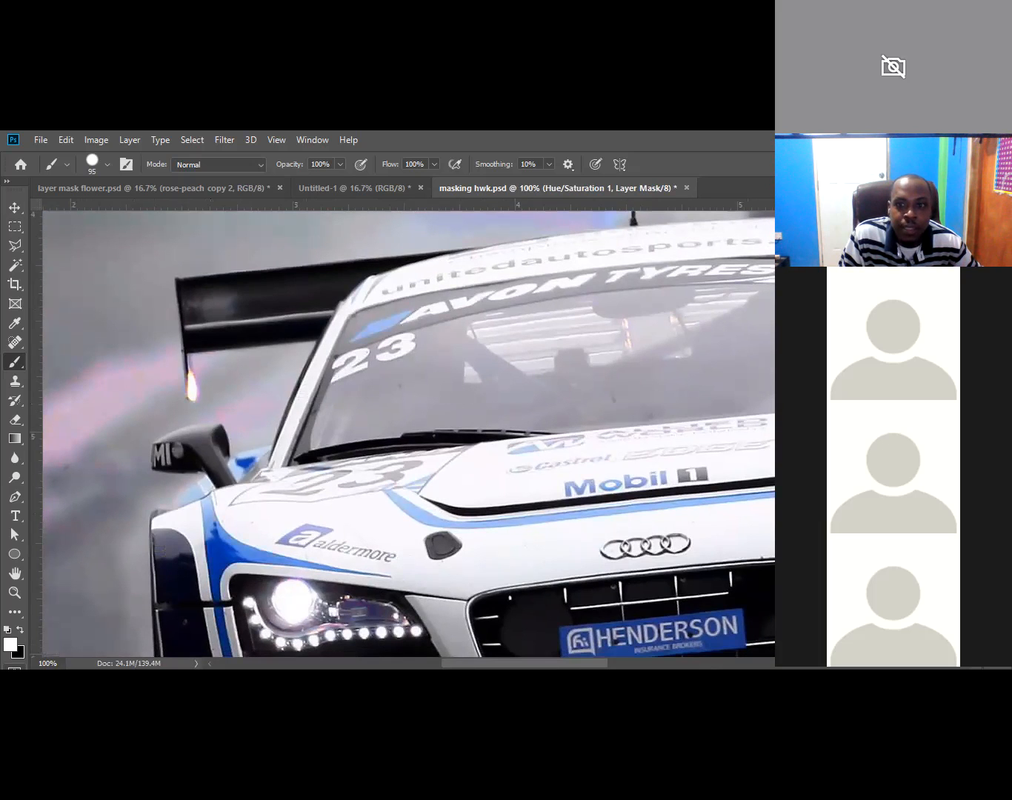
key(ctrl+i)
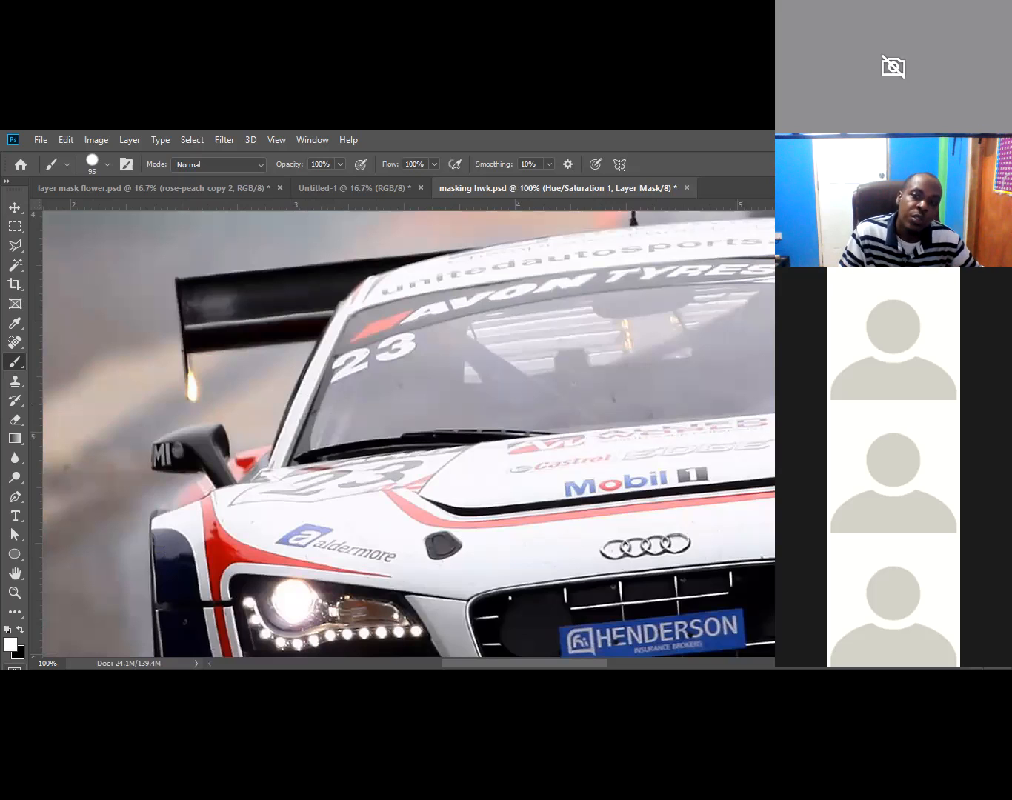
key(ctrl+i)
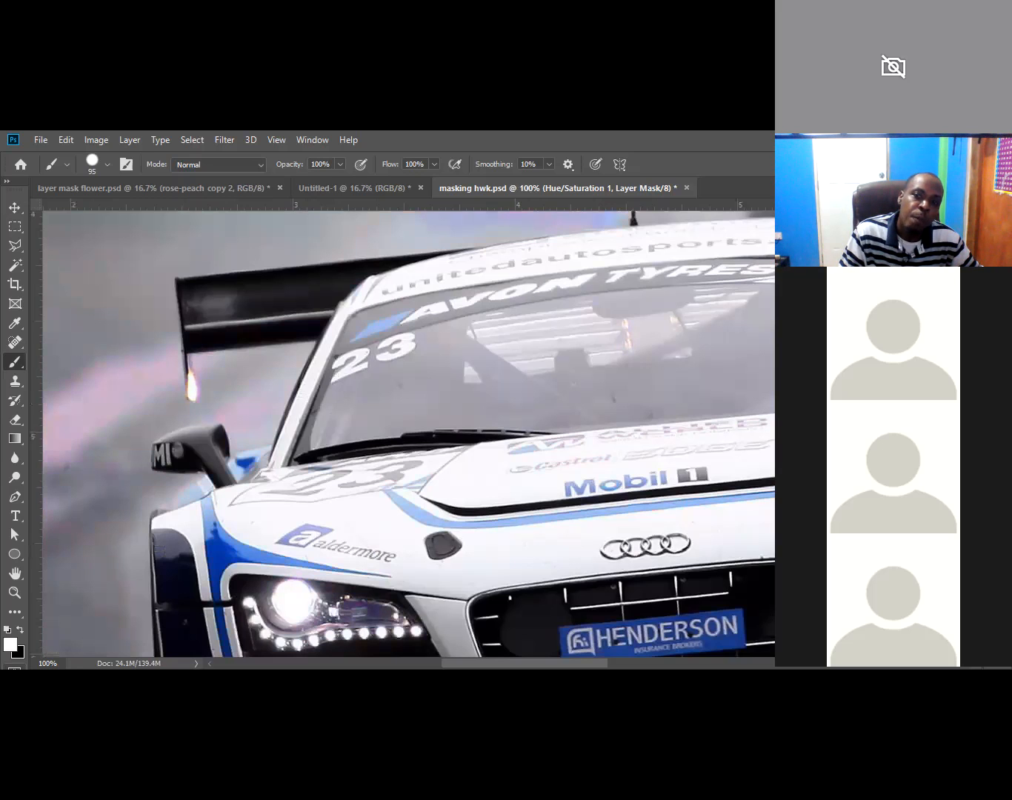
key(ctrl+i)
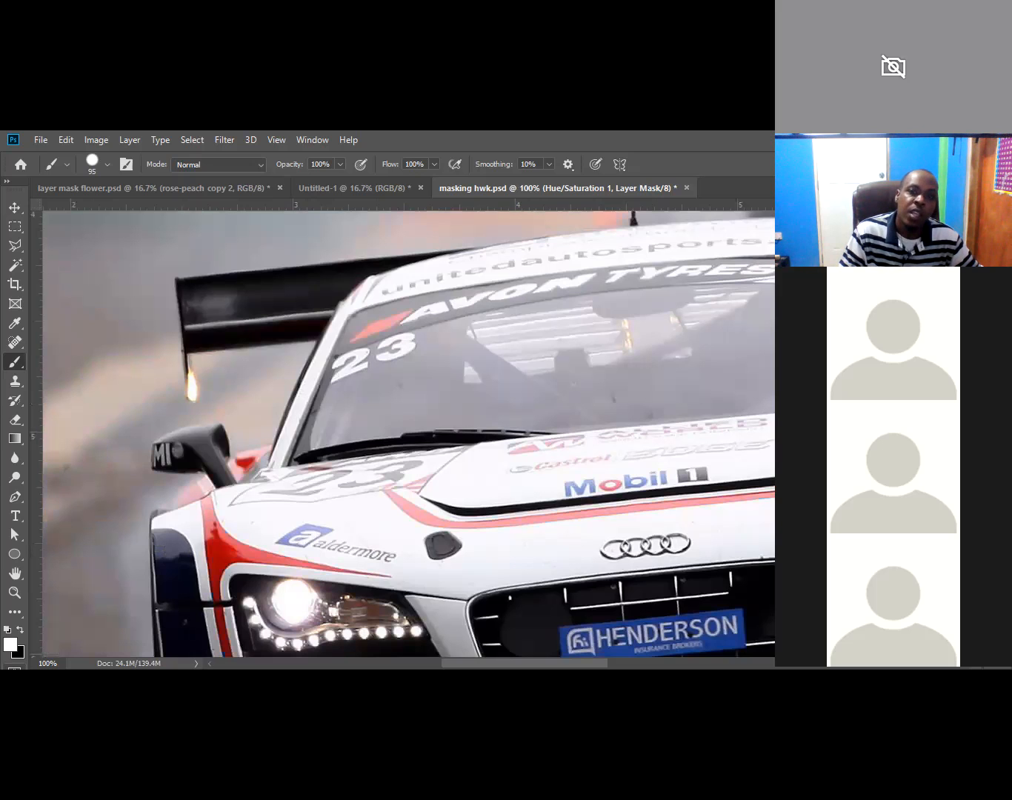
key(ctrl+i)
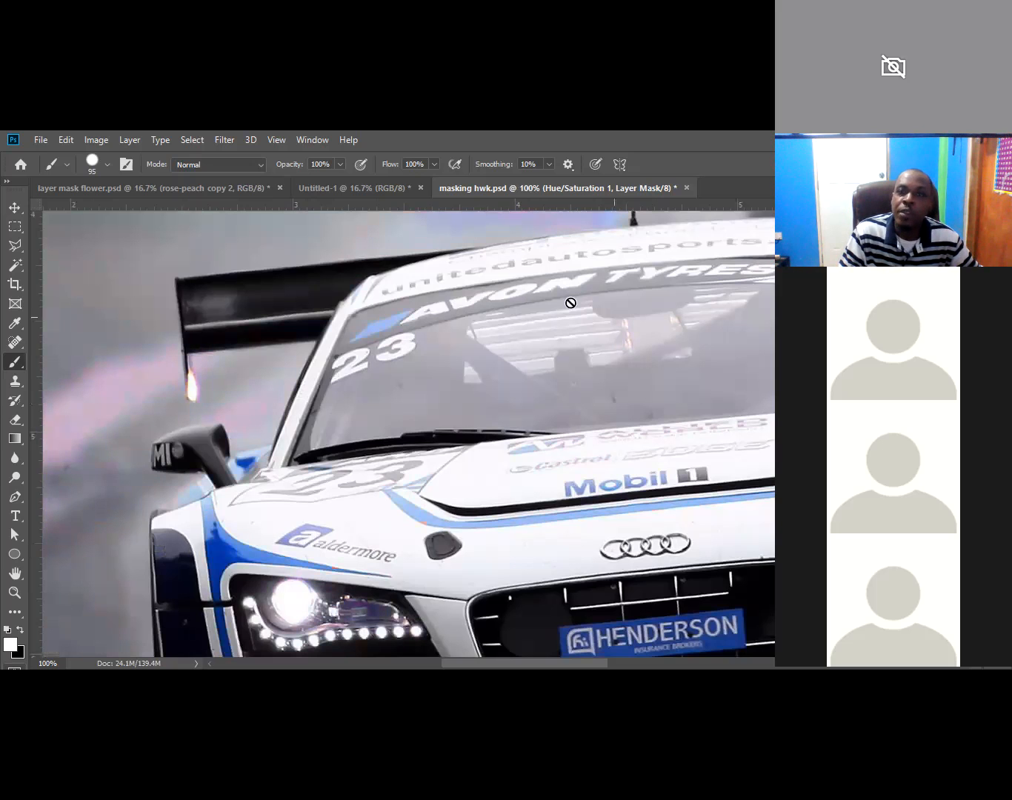
key(ctrl+i)
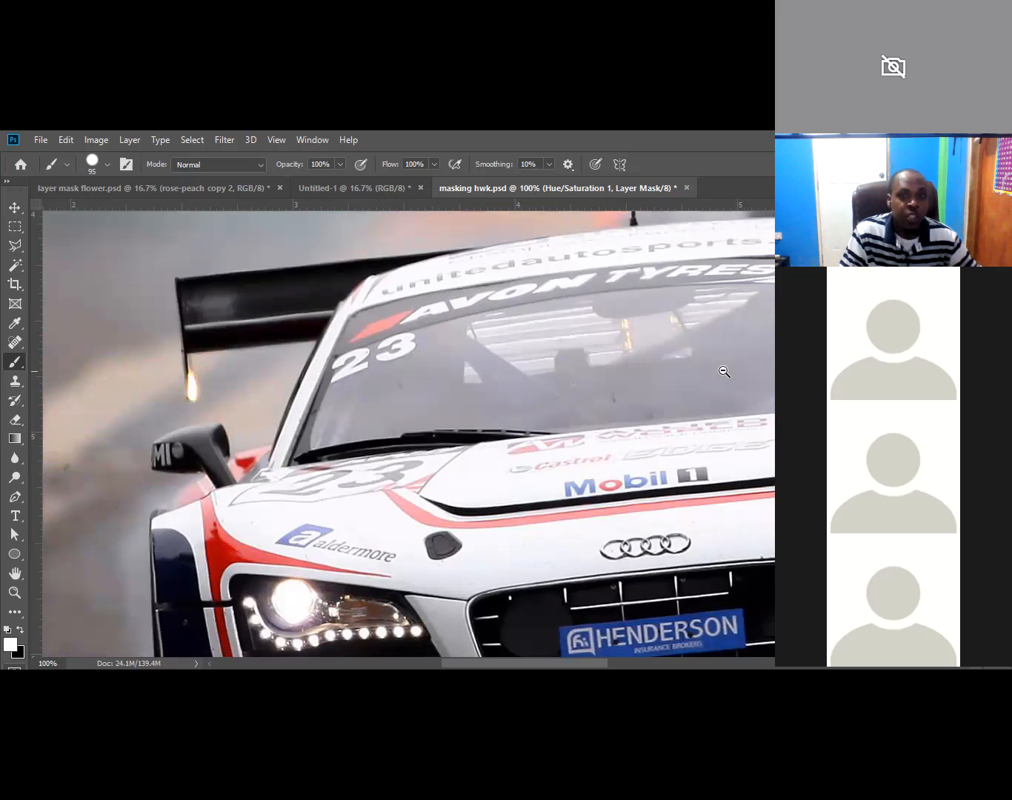
Step: Show the Hue/Saturation 1 effect and paint black on its mask over the trackside barrier to restore the original red
alt+click(607, 391)
alt+click(608, 391)
alt+click(609, 389)
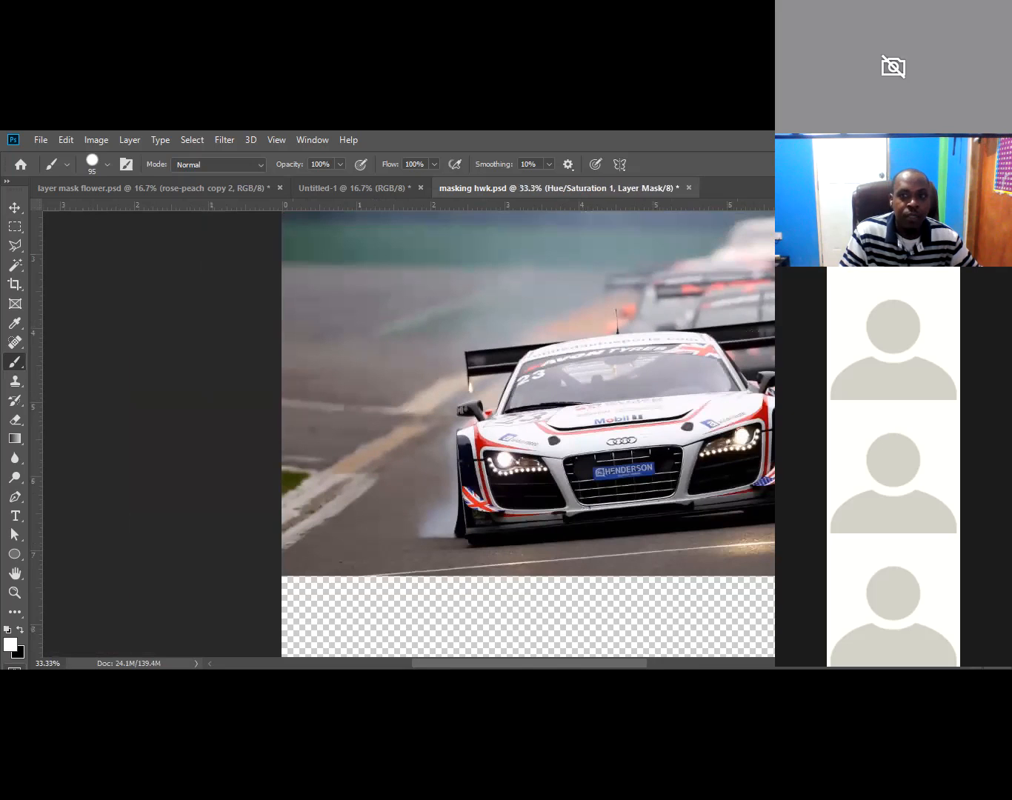
drag(703, 355, 334, 433)
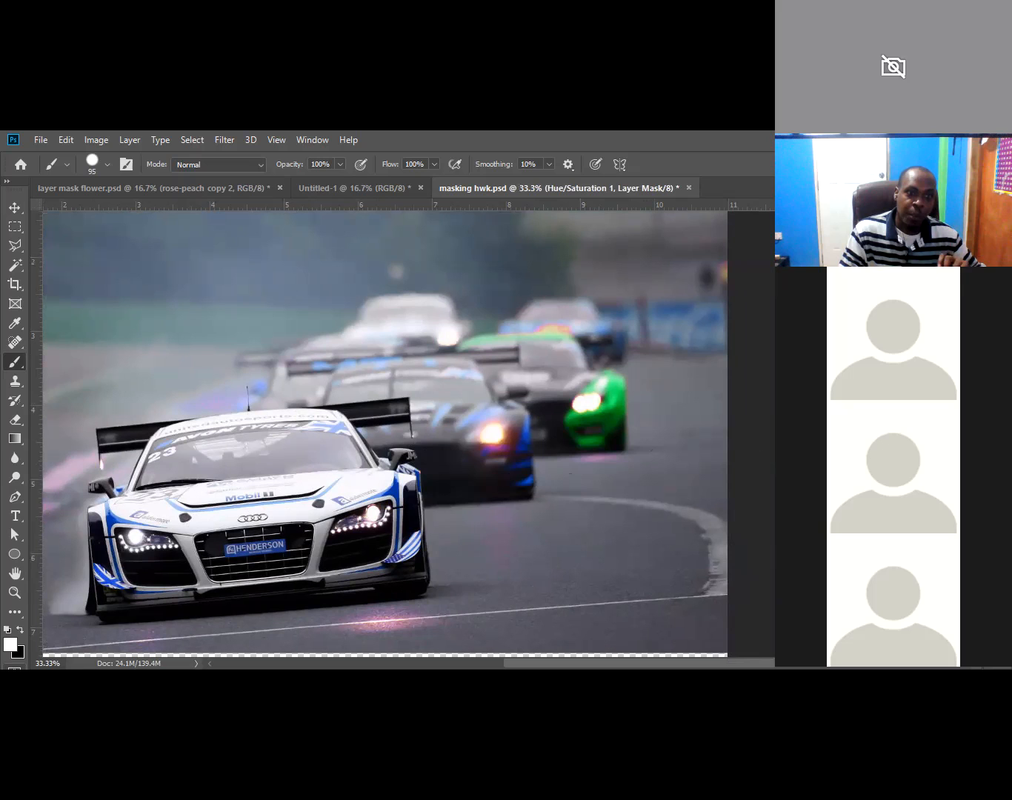
click(20, 630)
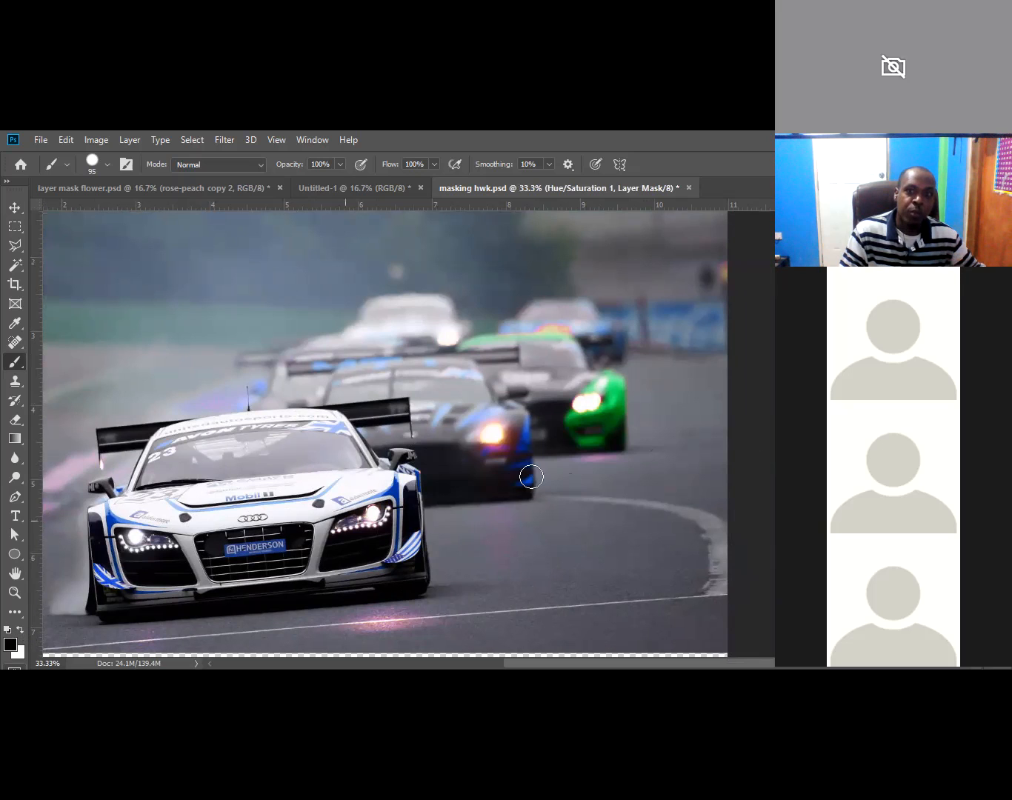
mouse_move(689, 337)
mouse_down()
mouse_move(707, 313)
mouse_move(719, 325)
mouse_move(718, 351)
mouse_move(708, 288)
mouse_move(667, 325)
mouse_move(718, 341)
mouse_move(675, 319)
mouse_move(690, 312)
mouse_move(623, 307)
mouse_move(618, 293)
mouse_move(648, 301)
mouse_move(644, 328)
mouse_move(677, 339)
mouse_move(703, 311)
mouse_move(724, 311)
mouse_move(698, 363)
mouse_move(714, 328)
mouse_move(681, 351)
mouse_move(644, 339)
mouse_move(629, 308)
mouse_move(664, 373)
mouse_move(699, 322)
mouse_move(730, 323)
mouse_move(681, 290)
mouse_move(682, 334)
mouse_up()
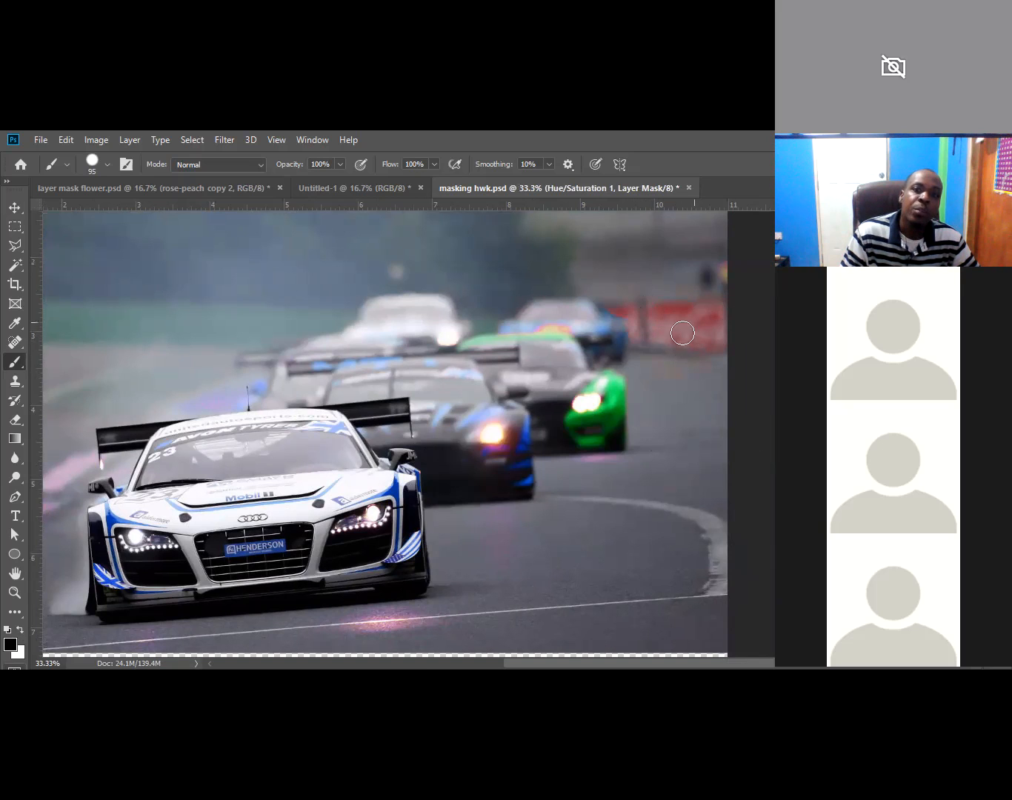
Step: Paint black on the Hue/Saturation 1 mask over the front car's windscreen flag, Avon Tyres logo and Mobil logo to restore their original red
mouse_move(343, 410)
mouse_down()
mouse_move(335, 431)
mouse_move(307, 434)
mouse_move(334, 436)
mouse_up()
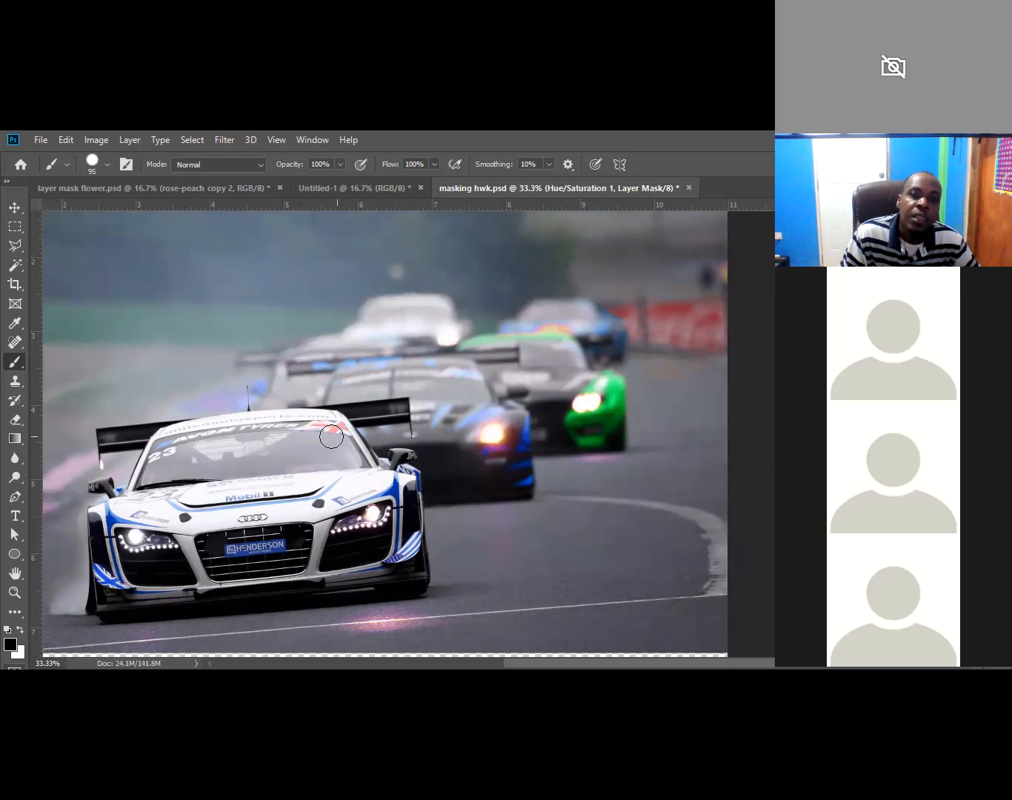
mouse_move(189, 450)
mouse_down()
mouse_move(165, 448)
mouse_move(241, 484)
mouse_up()
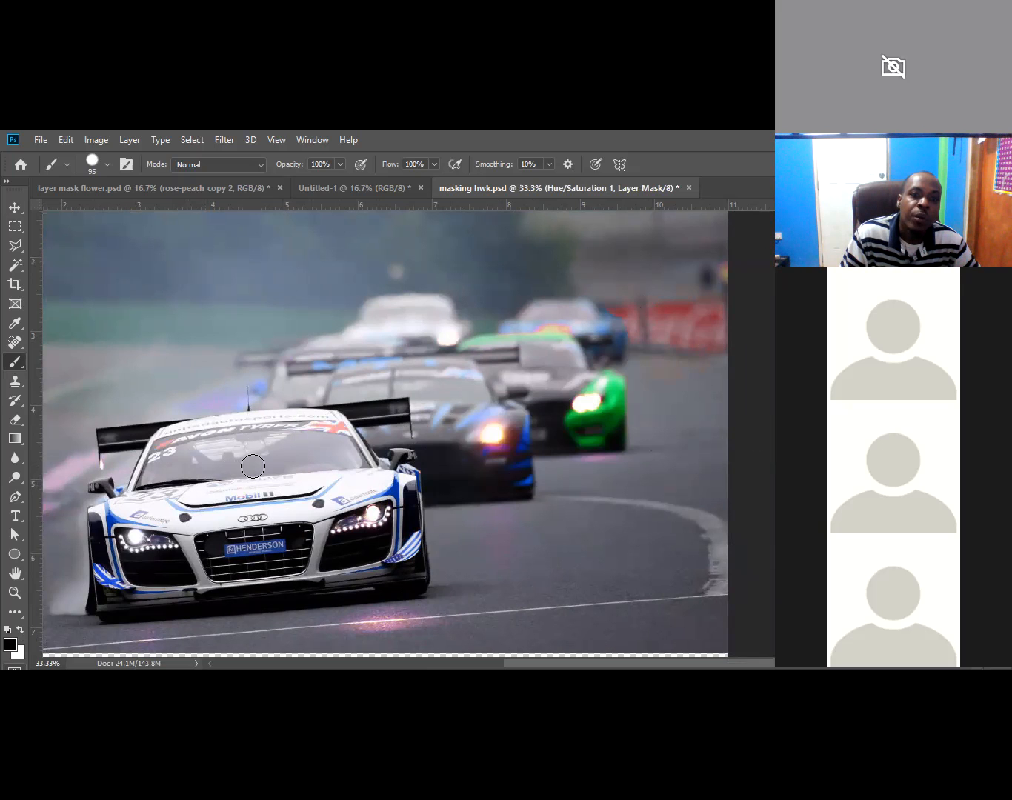
key(ctrl+space)
mouse_move(239, 488)
mouse_down()
mouse_move(306, 549)
mouse_move(349, 547)
mouse_up()
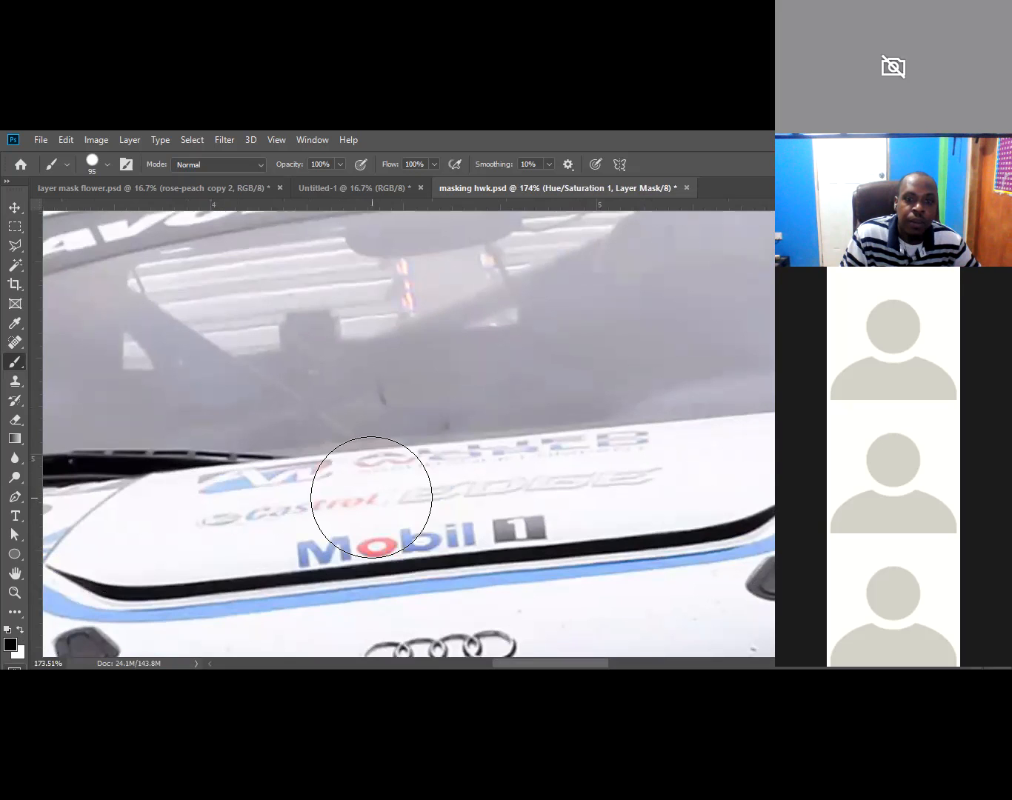
drag(252, 492, 775, 348)
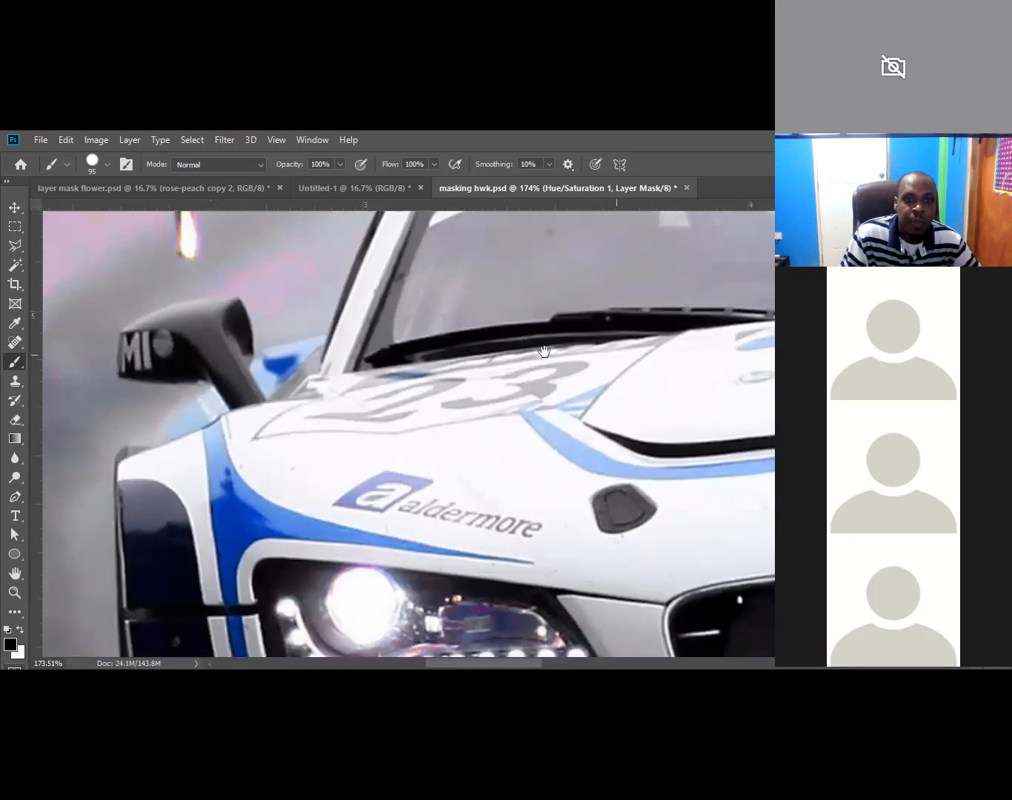
Step: Examine the rear car beside the barrier at 100% and the recoloured cars around it, selecting the Hue/Saturation 1 adjustment
alt+click(413, 324)
alt+click(415, 326)
alt+click(419, 327)
alt+click(421, 330)
drag(651, 312, 464, 525)
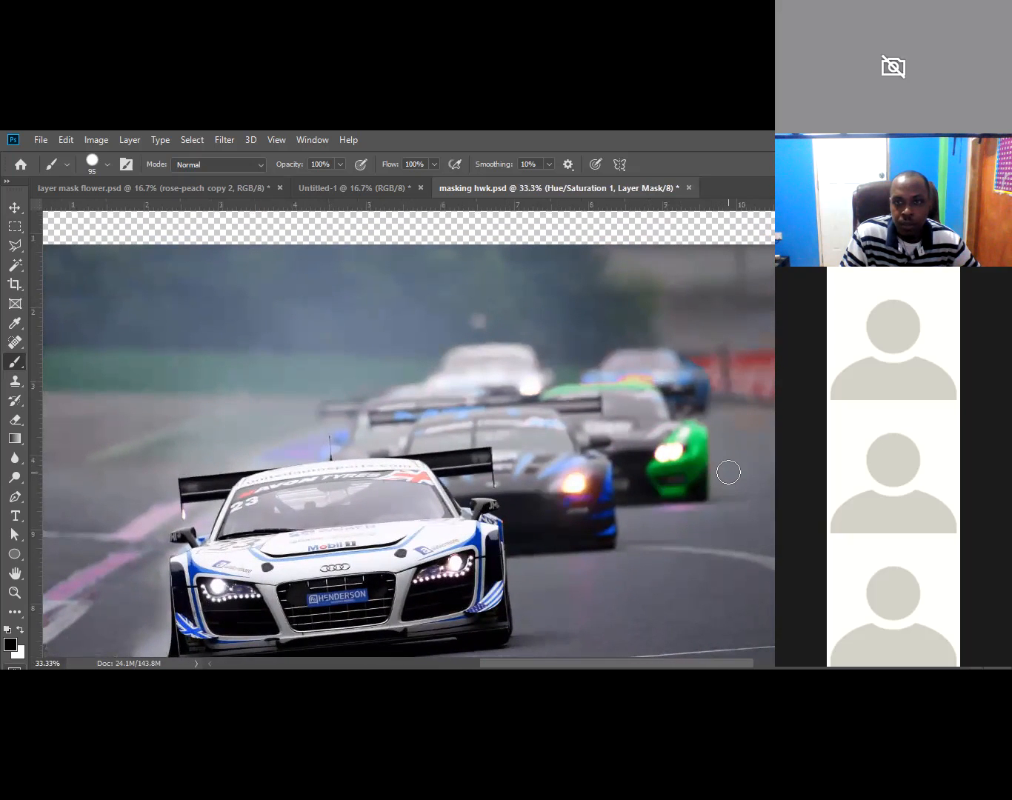
drag(712, 428, 543, 482)
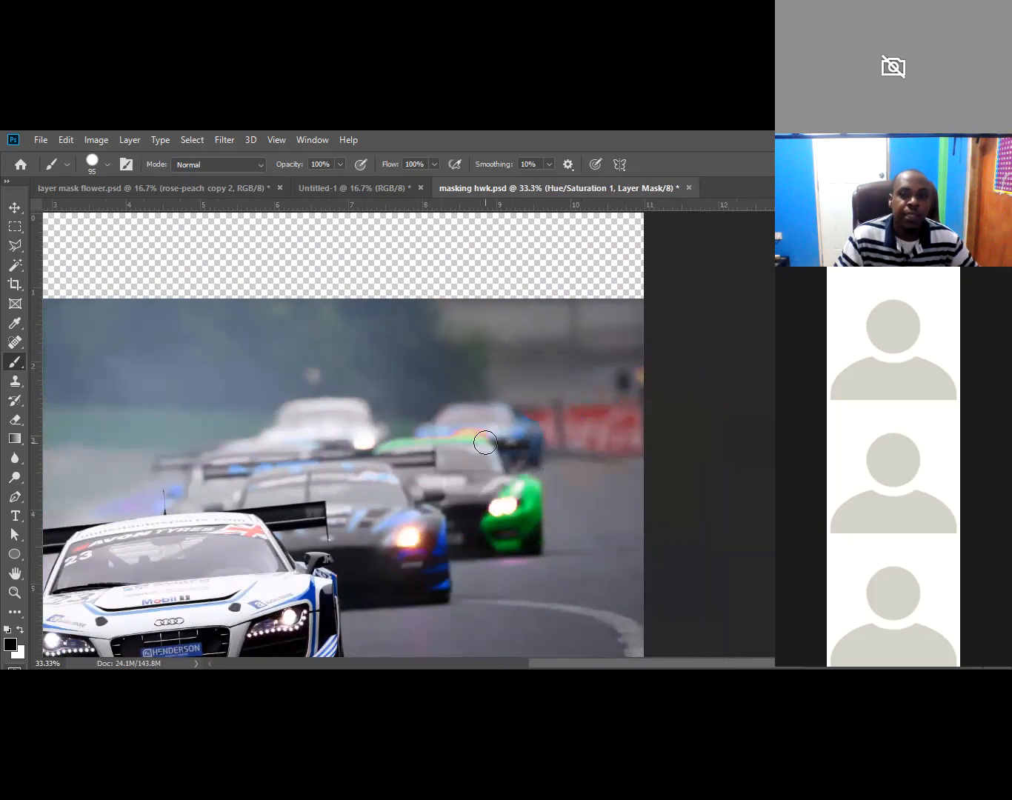
drag(474, 432, 578, 429)
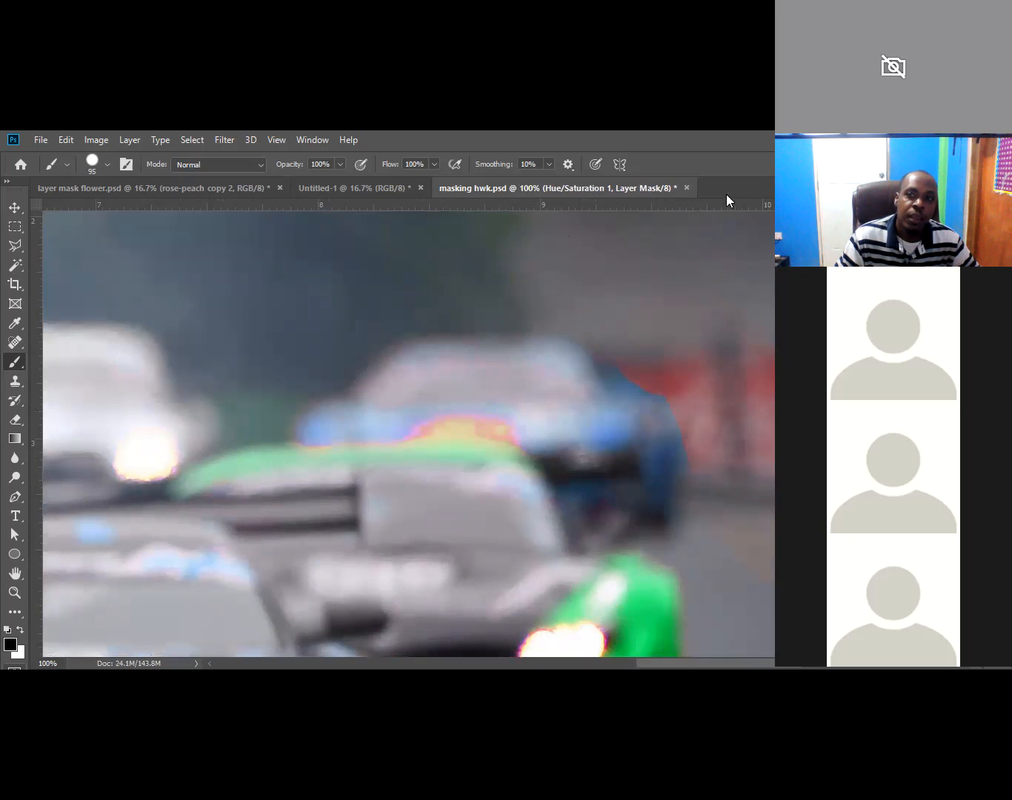
double_click(864, 367)
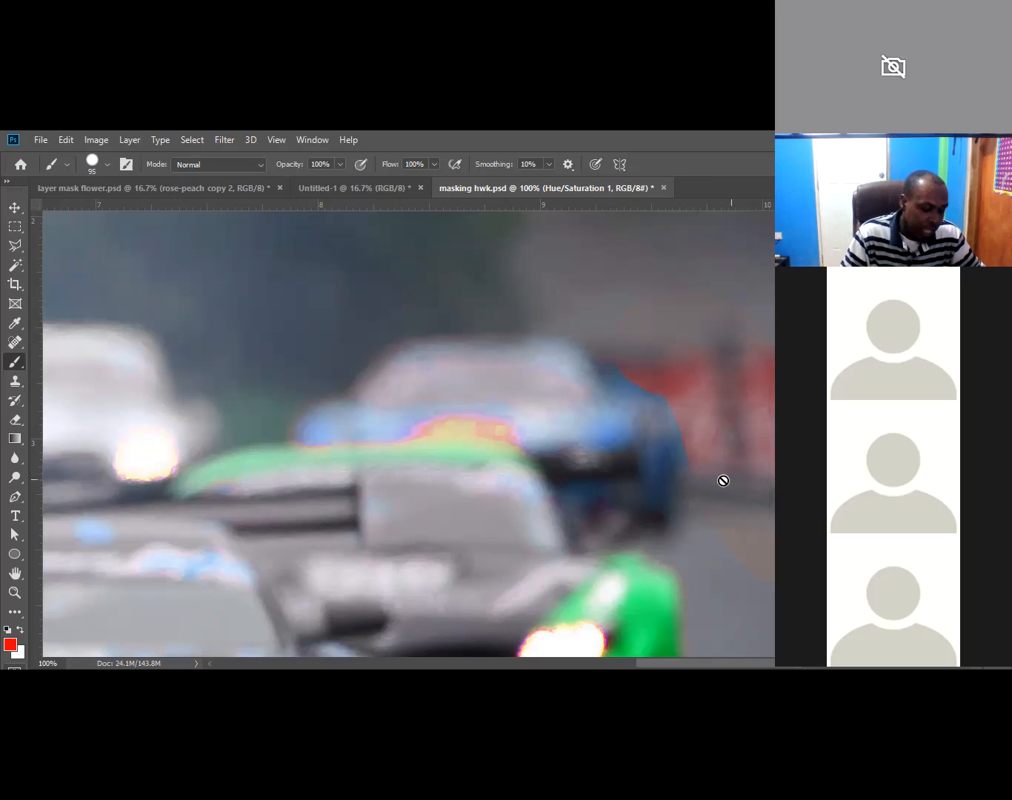
click(510, 450)
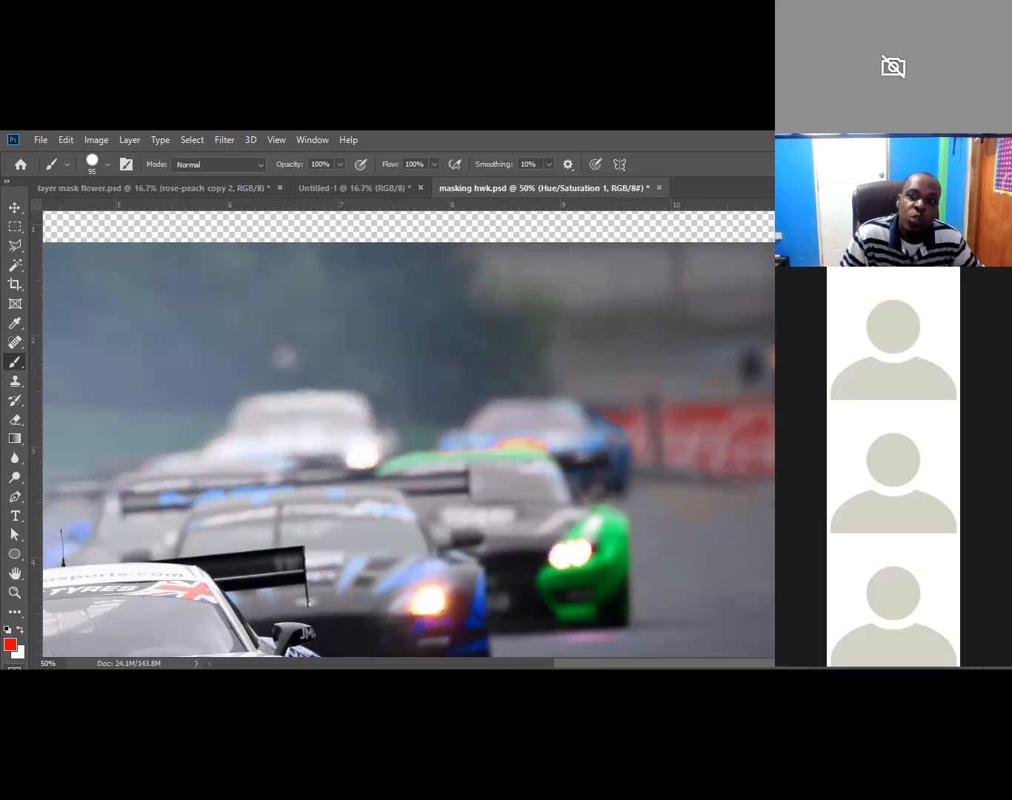
Step: Hide Hue/Saturation 1, select layer wp9145794 copy 3 and outline the red car behind the green one with the Polygonal Lasso
key(ctrl+z)
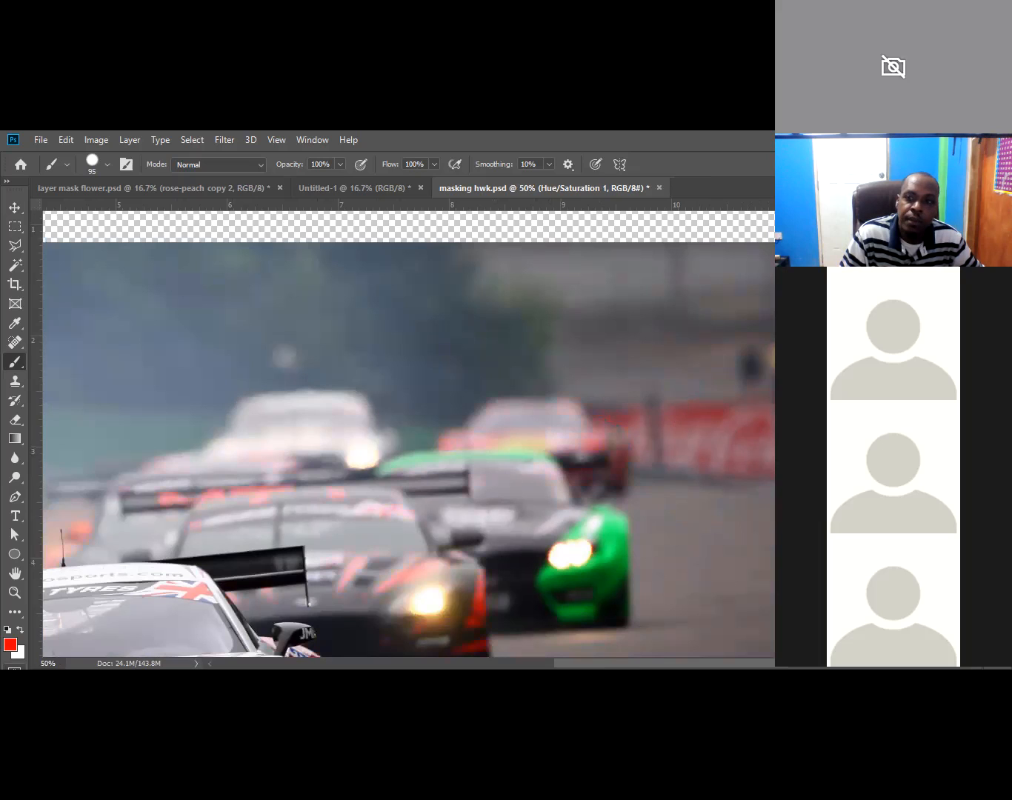
key(ctrl+z)
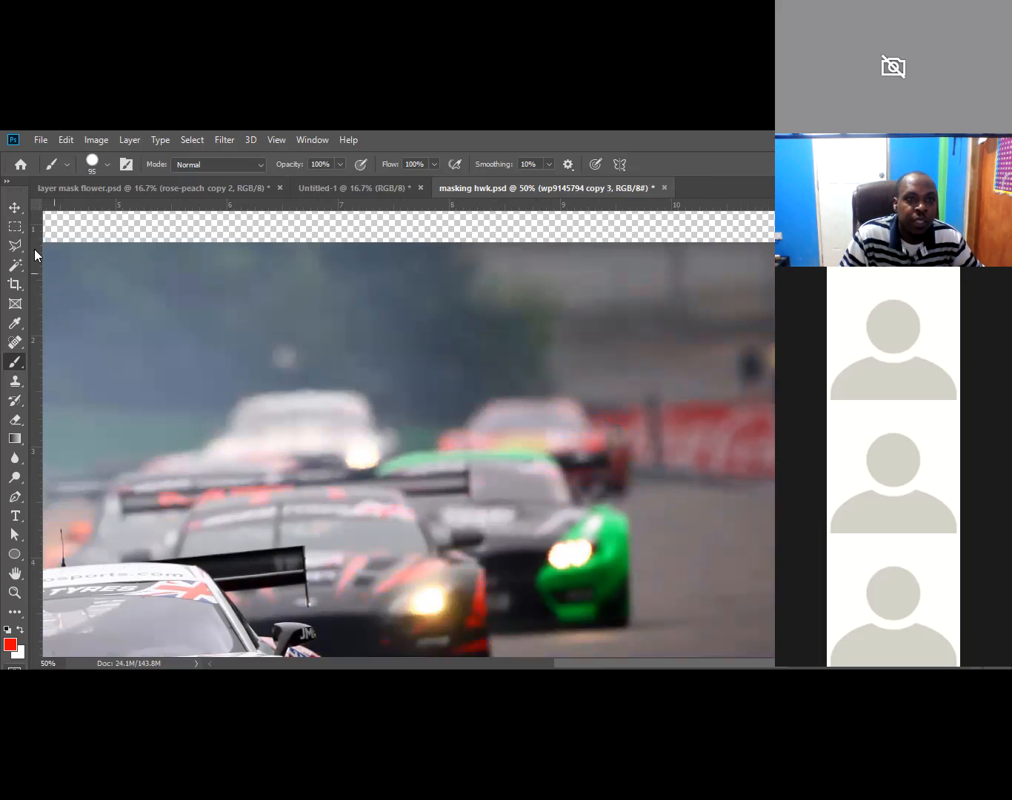
click(15, 245)
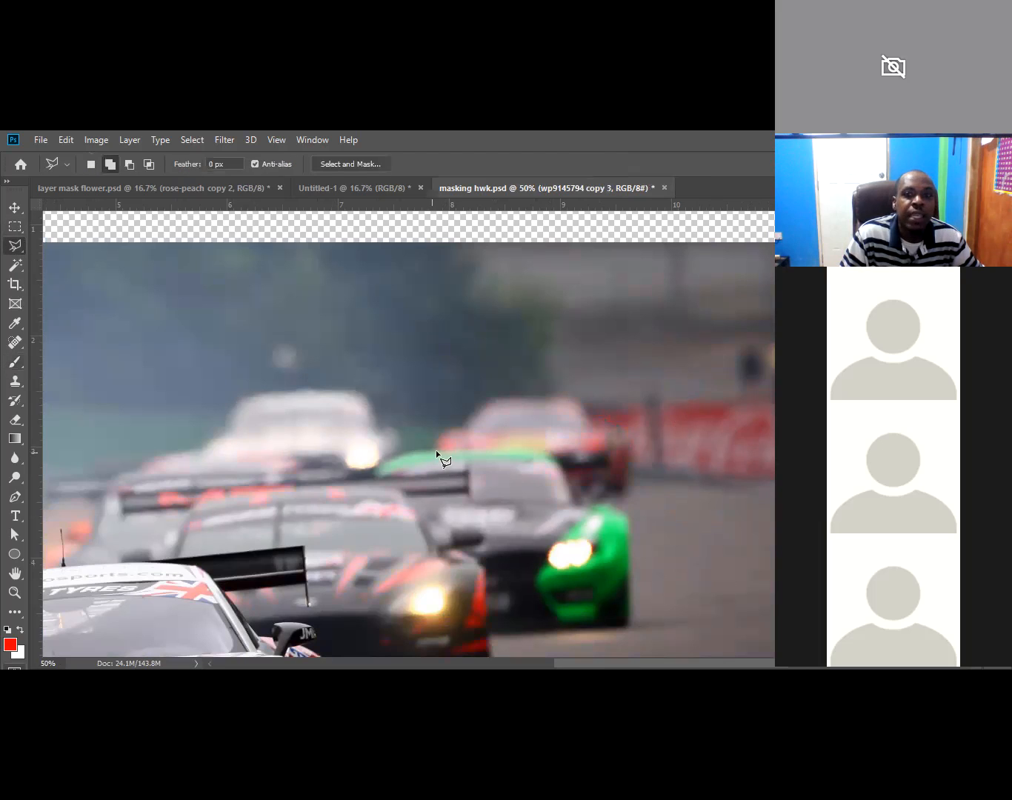
click(479, 403)
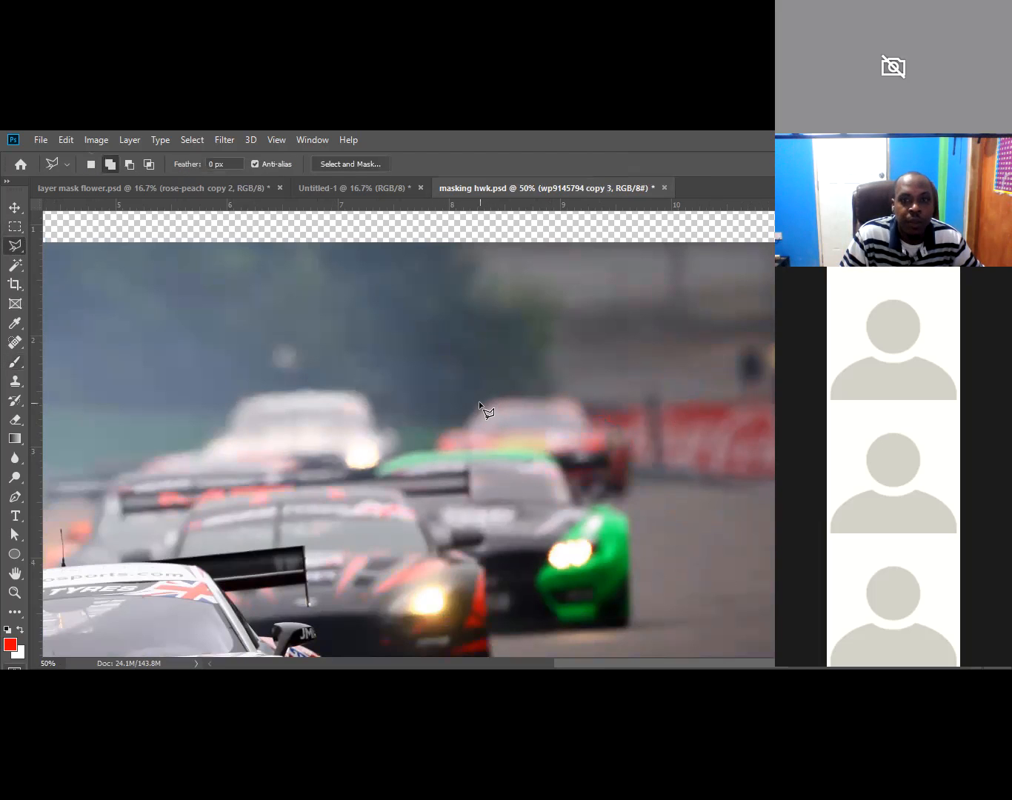
click(435, 433)
click(432, 453)
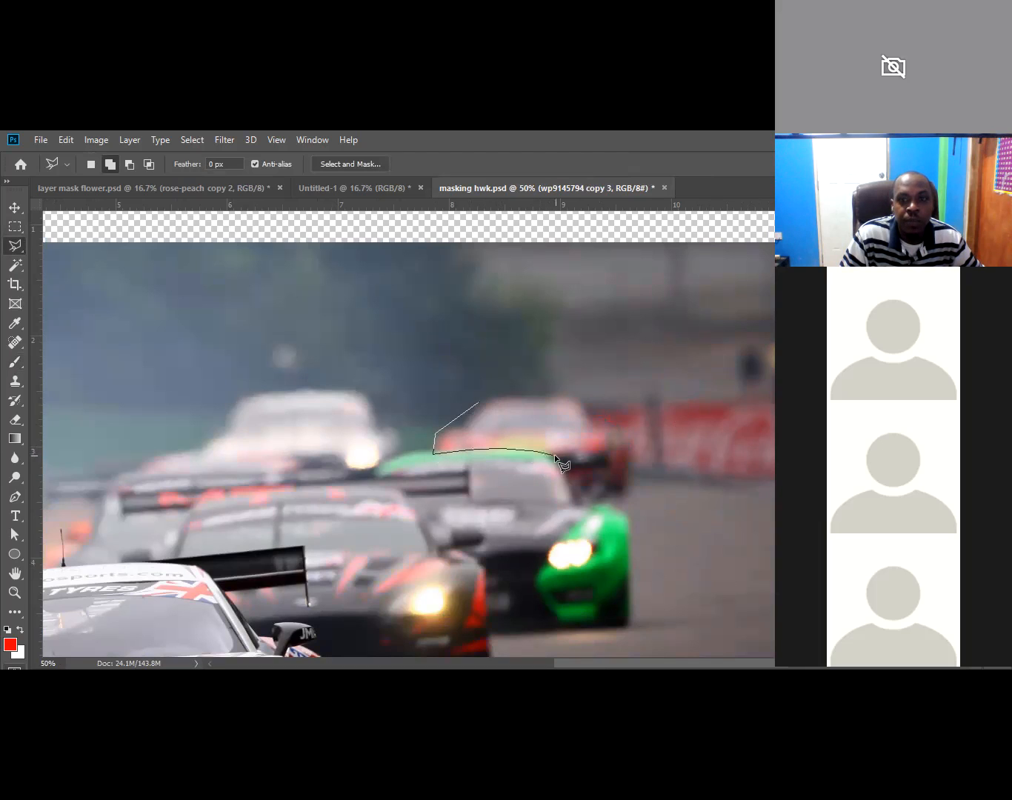
click(572, 490)
click(617, 492)
click(632, 441)
click(612, 436)
click(571, 395)
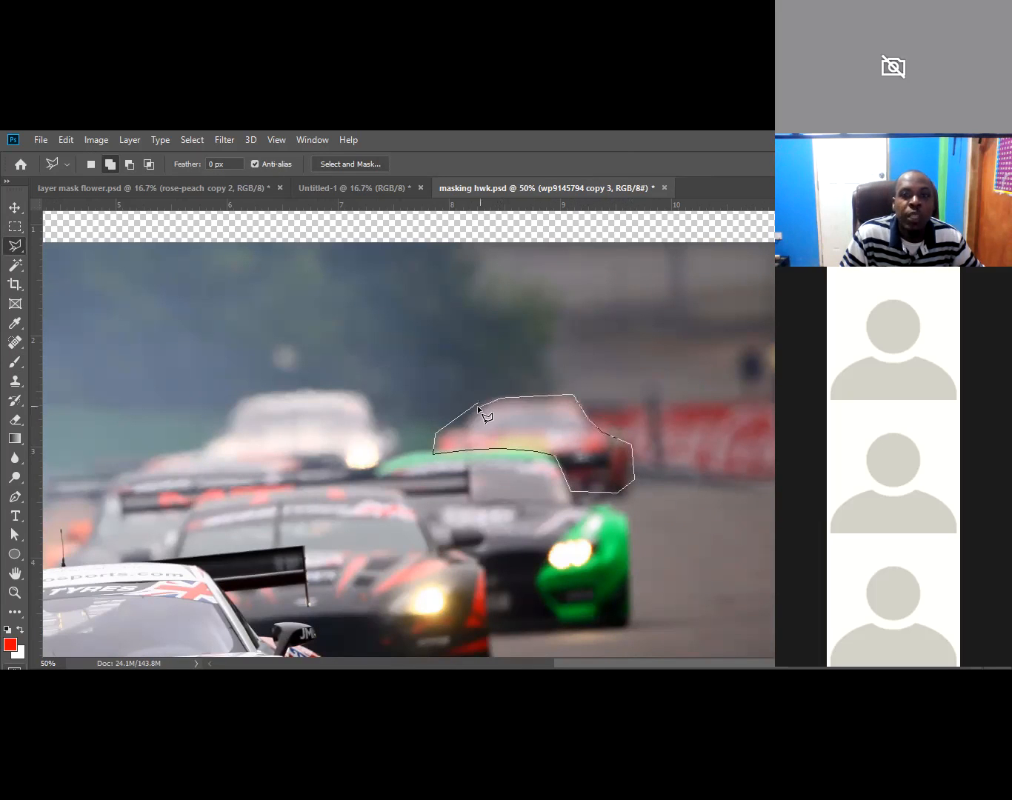
click(476, 402)
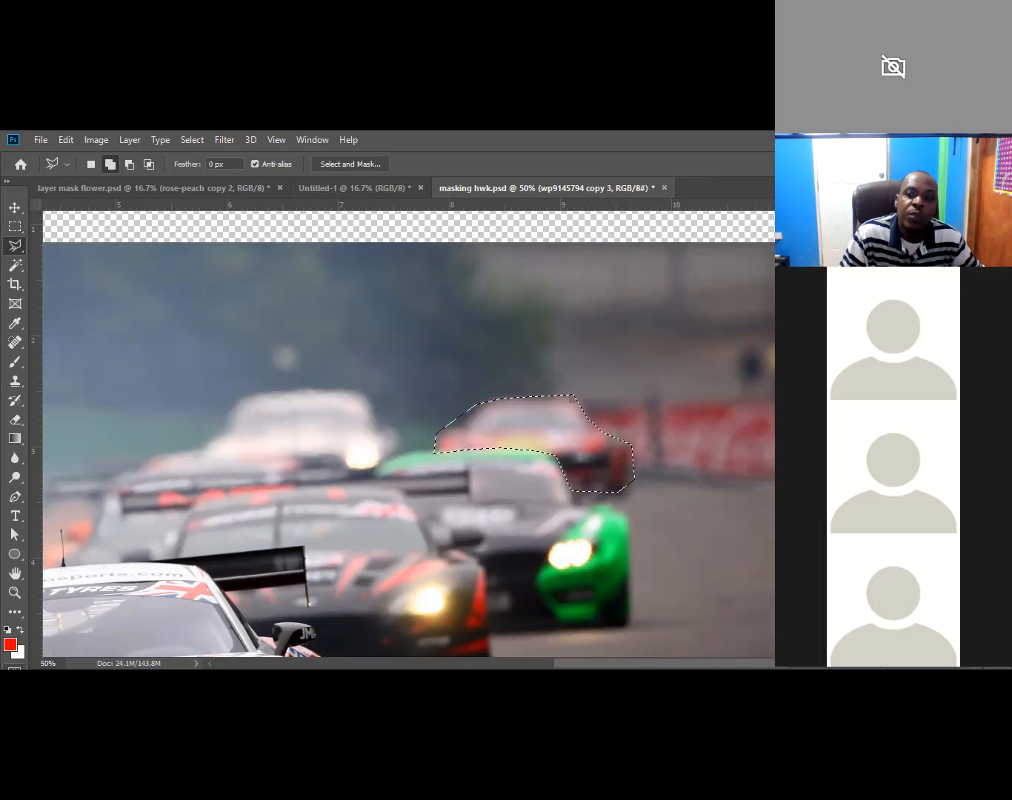
Step: Add a Hue/Saturation adjustment layer limited to the selected rear car and shift its hue to turquoise
click(919, 485)
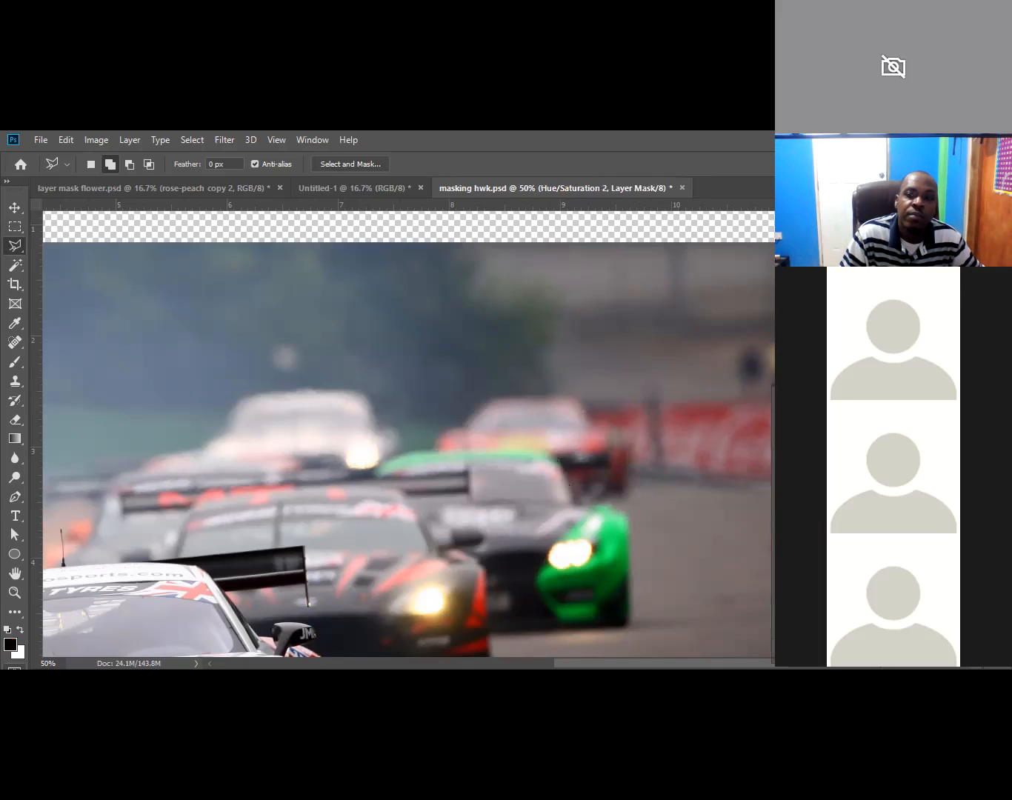
mouse_move(853, 473)
mouse_down()
mouse_move(865, 473)
mouse_move(831, 473)
mouse_move(876, 474)
mouse_move(824, 473)
mouse_up()
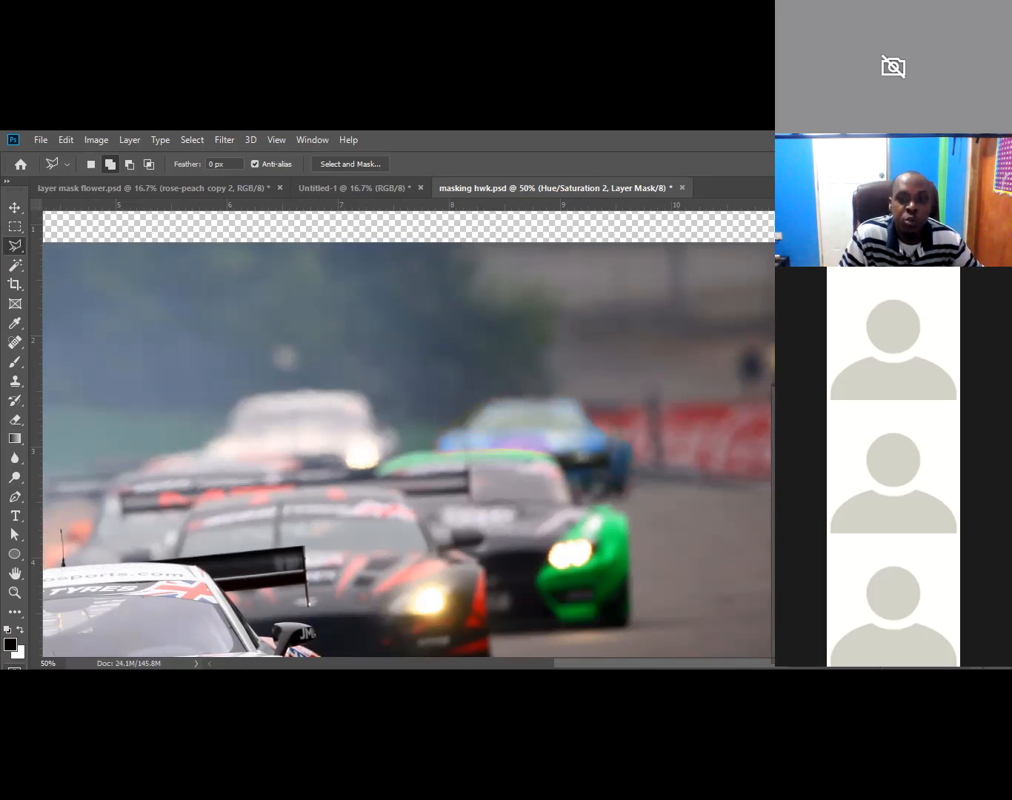
mouse_move(825, 473)
mouse_down()
mouse_move(882, 472)
mouse_move(750, 497)
mouse_move(804, 495)
mouse_up()
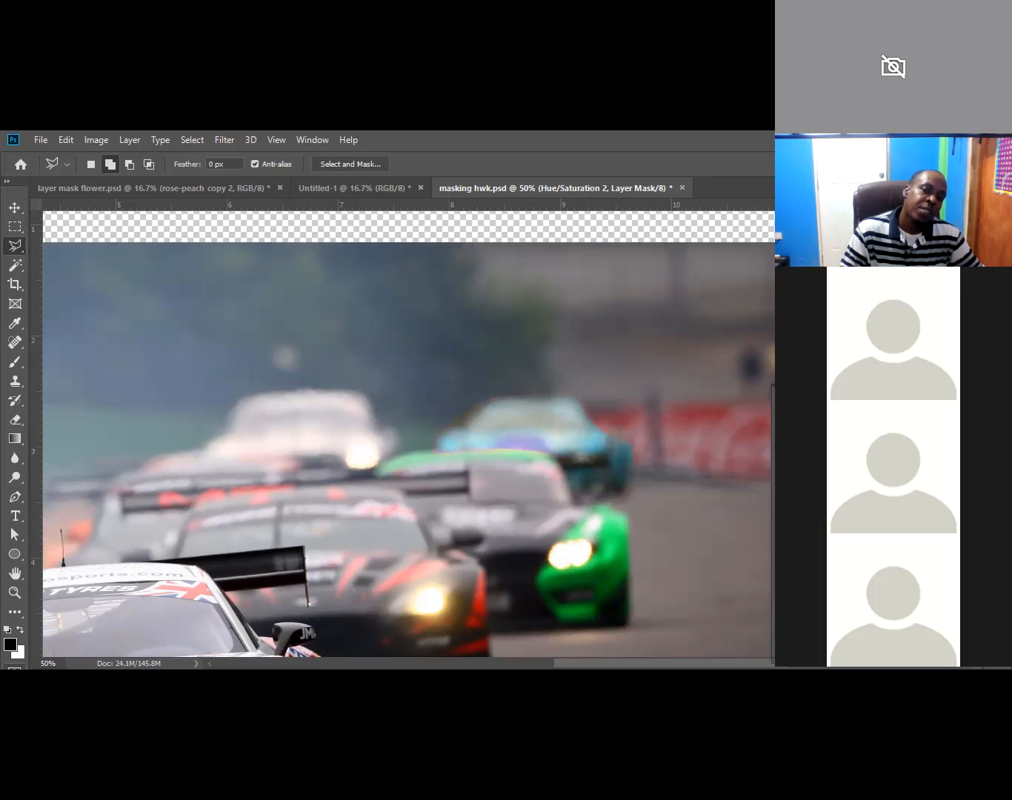
Step: Examine the recoloured rear car, the front car and the cars between them to compare their colours
alt+click(544, 443)
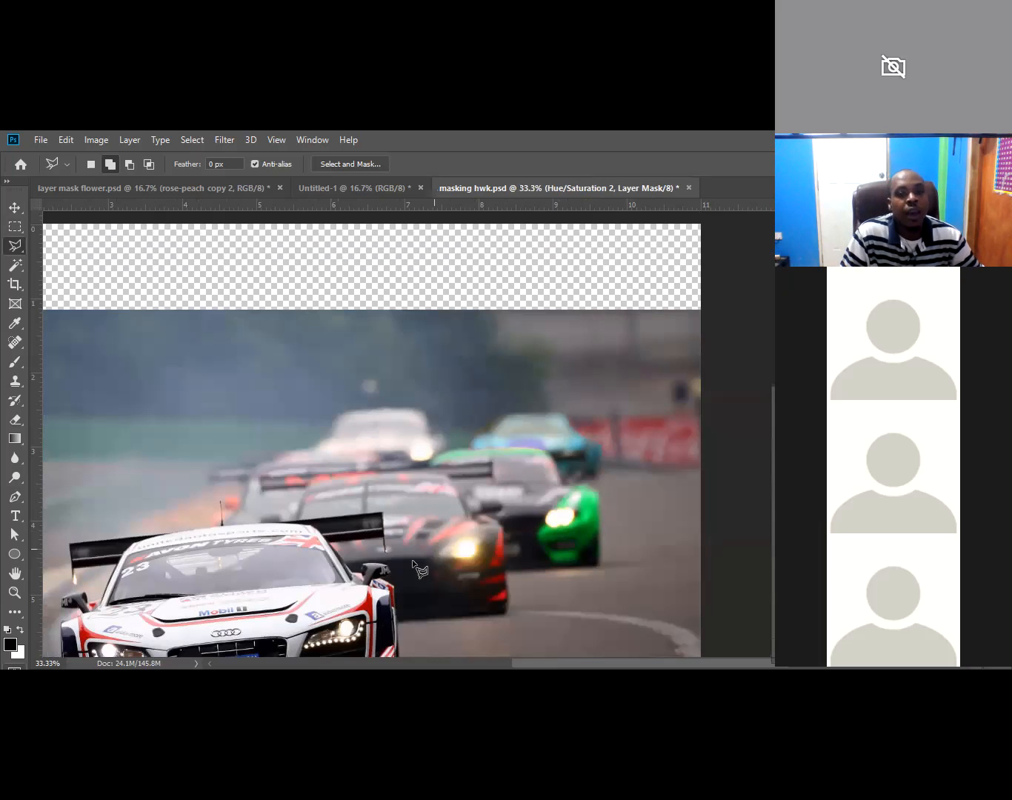
mouse_move(306, 574)
mouse_down()
mouse_move(387, 475)
mouse_move(407, 473)
mouse_up()
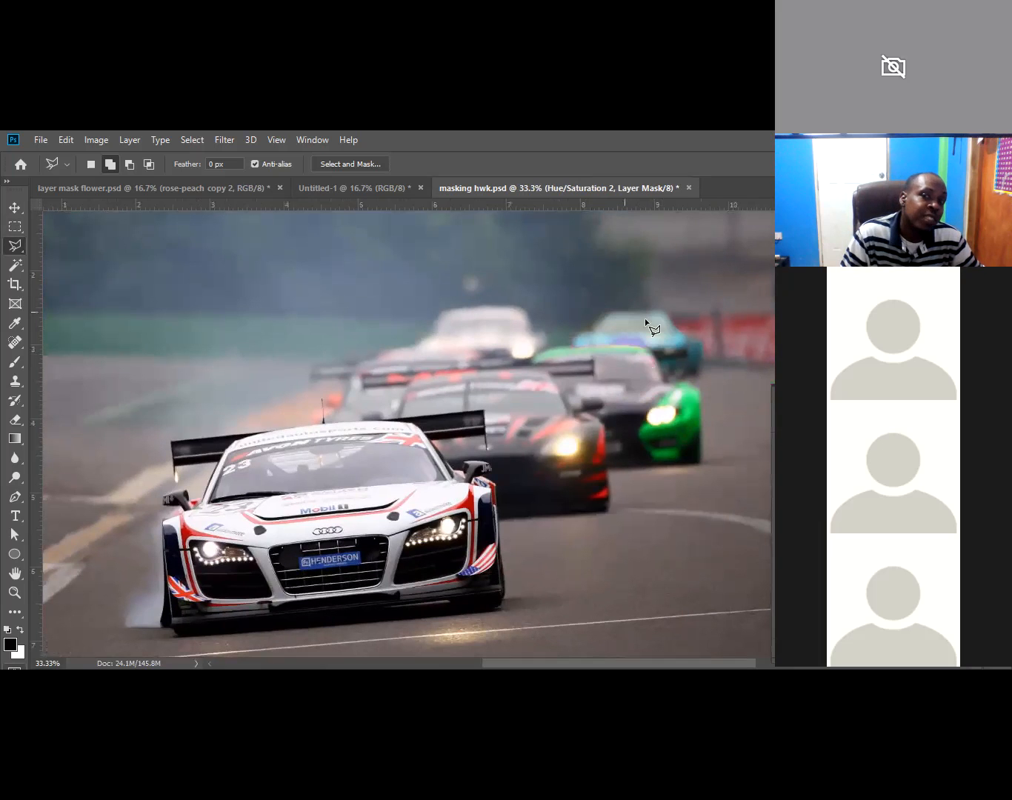
ctrl+click(292, 522)
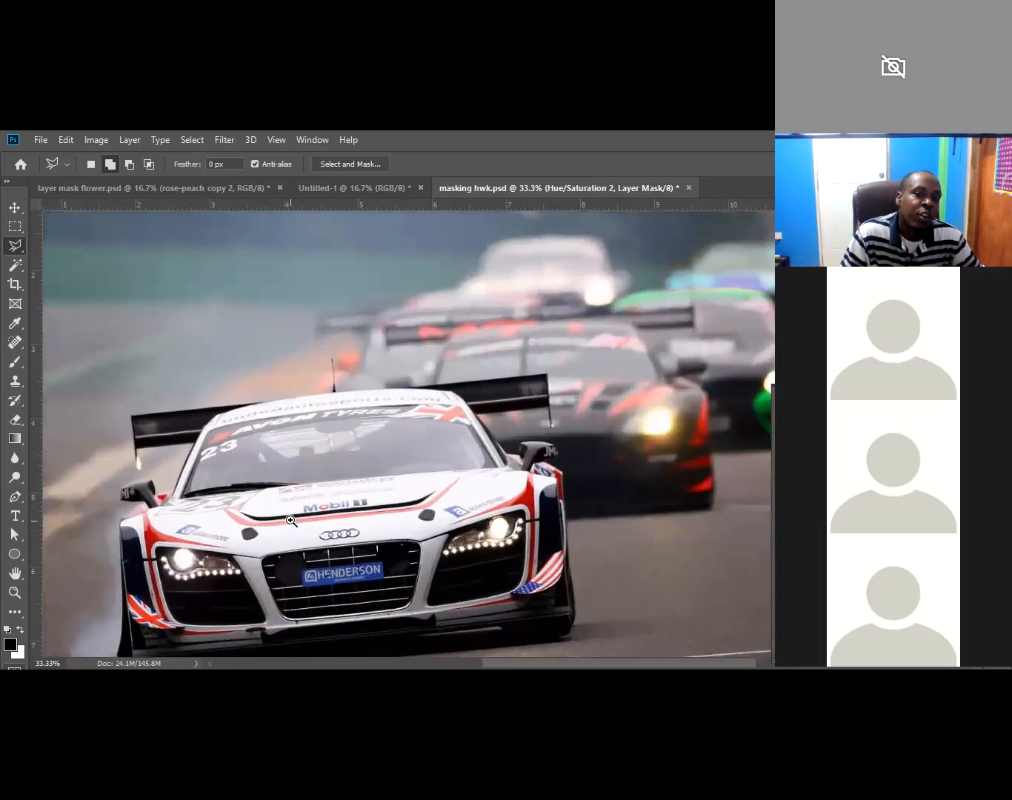
ctrl+click(292, 523)
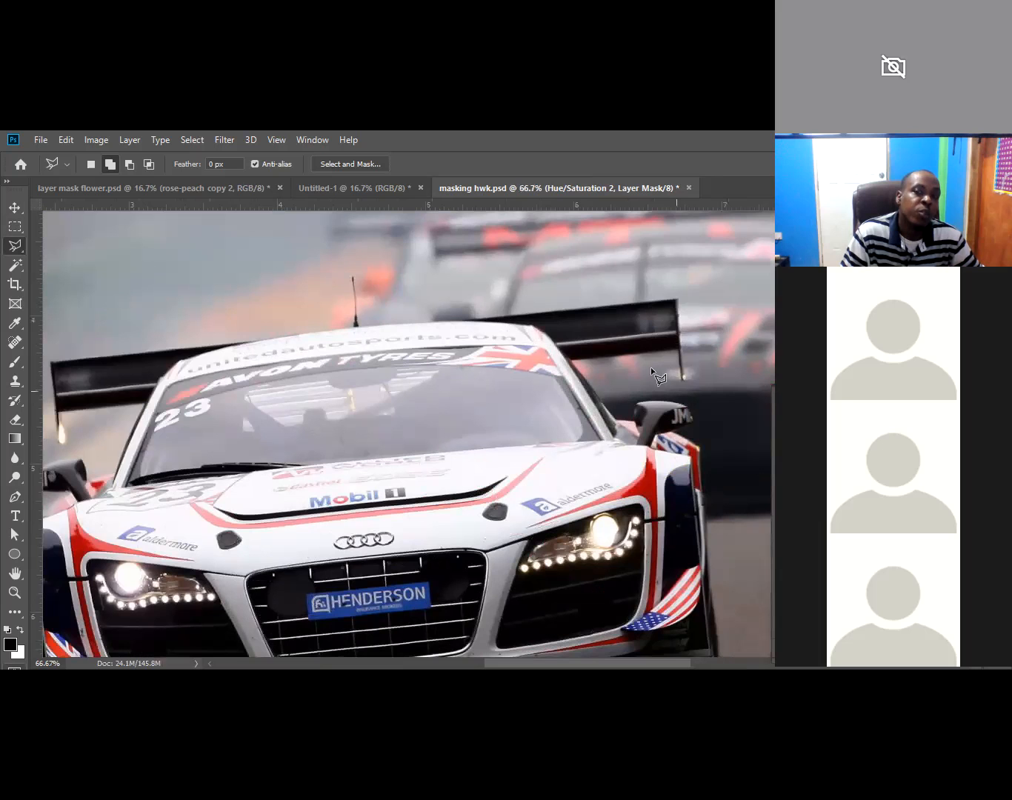
scroll(762, 331, up, 1)
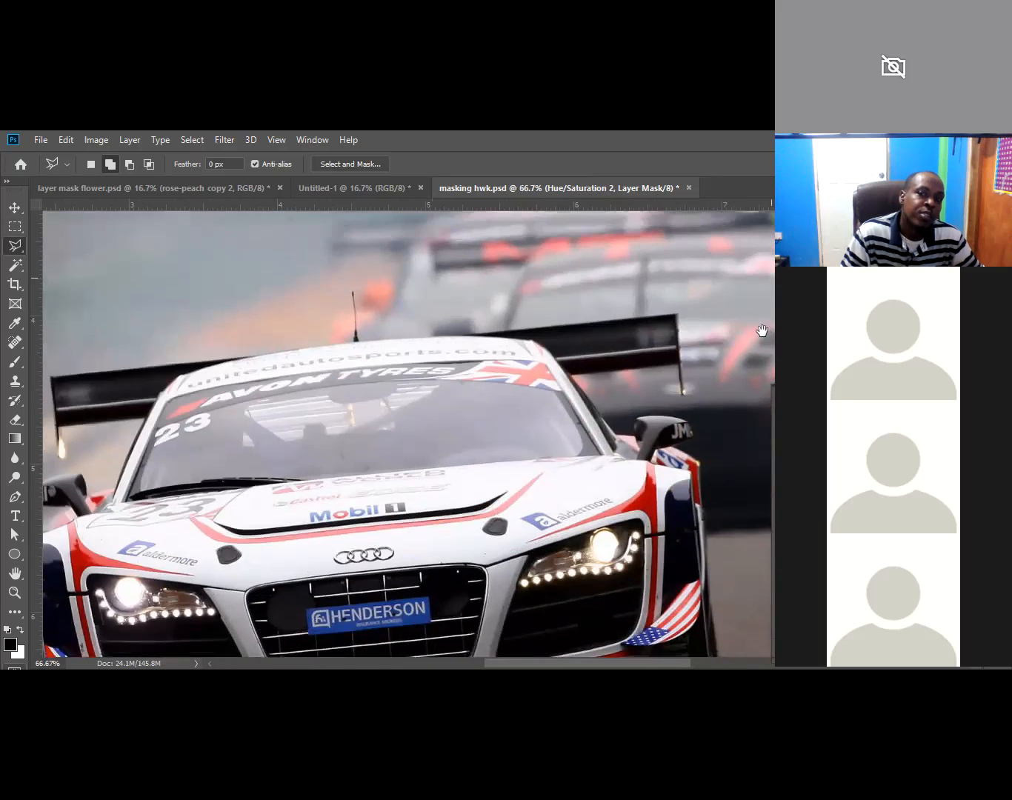
drag(762, 331, 464, 429)
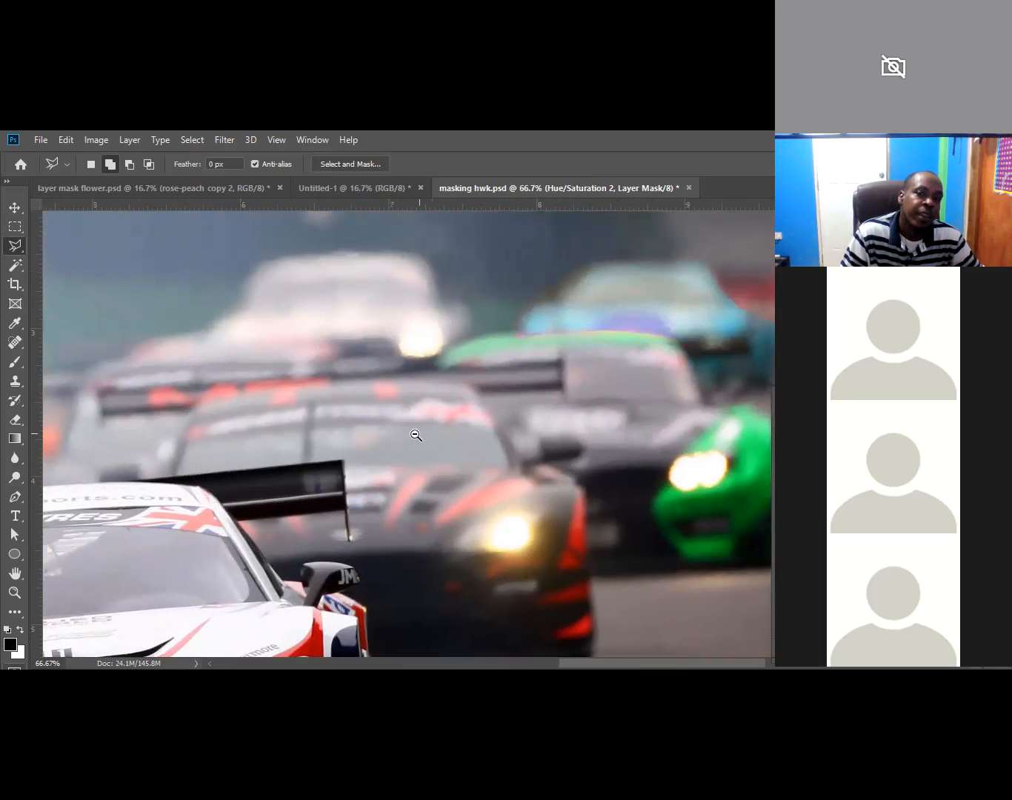
alt+click(283, 447)
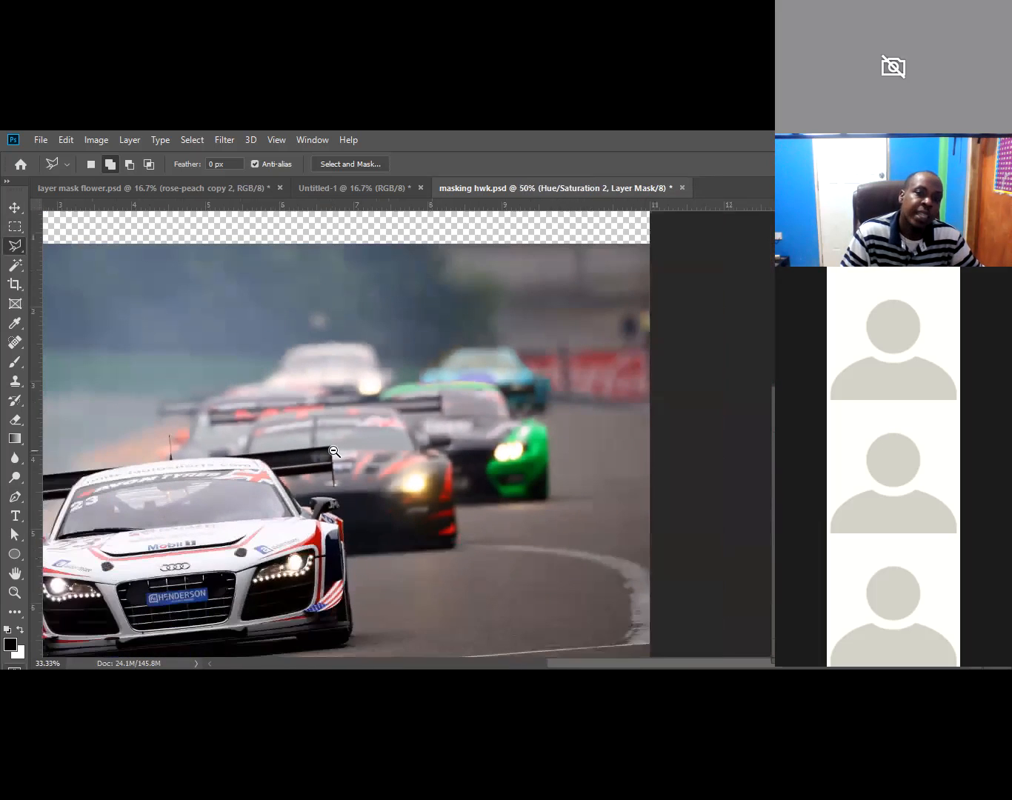
alt+click(339, 426)
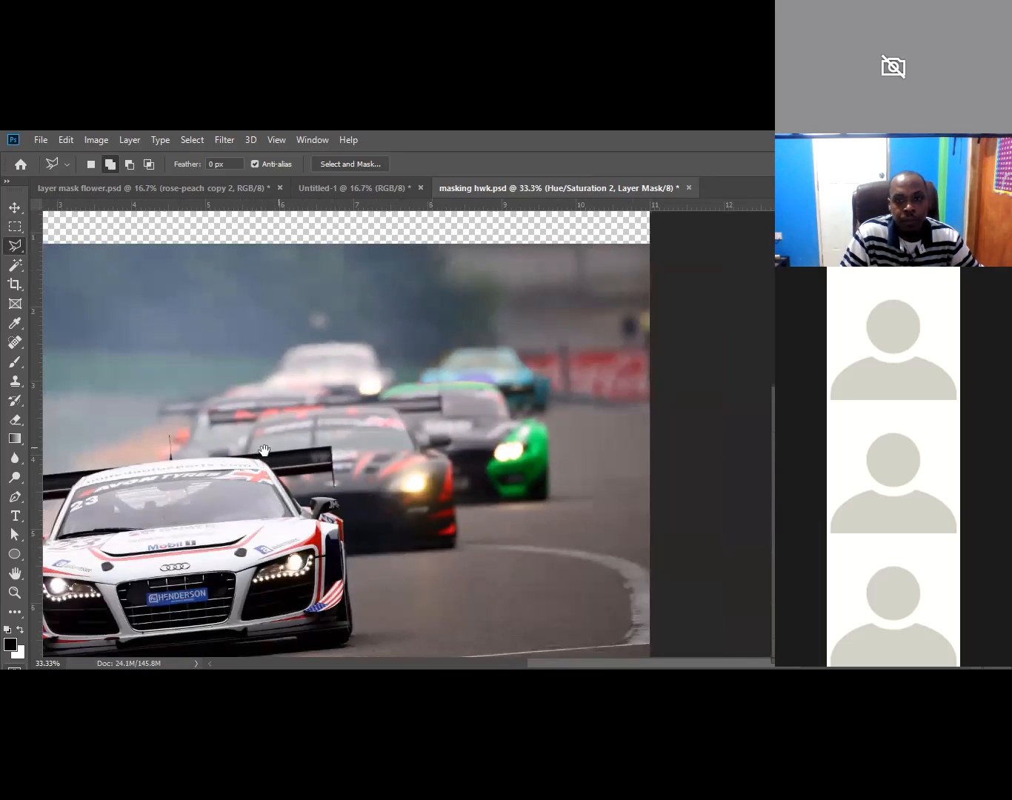
drag(264, 451, 617, 436)
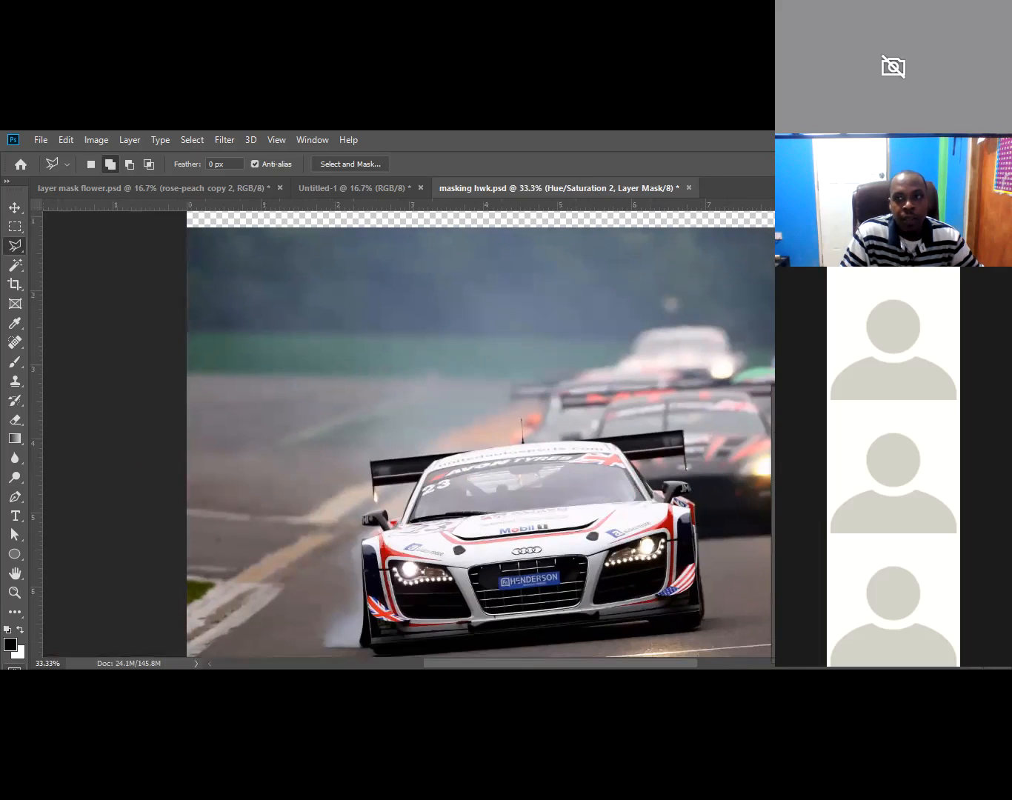
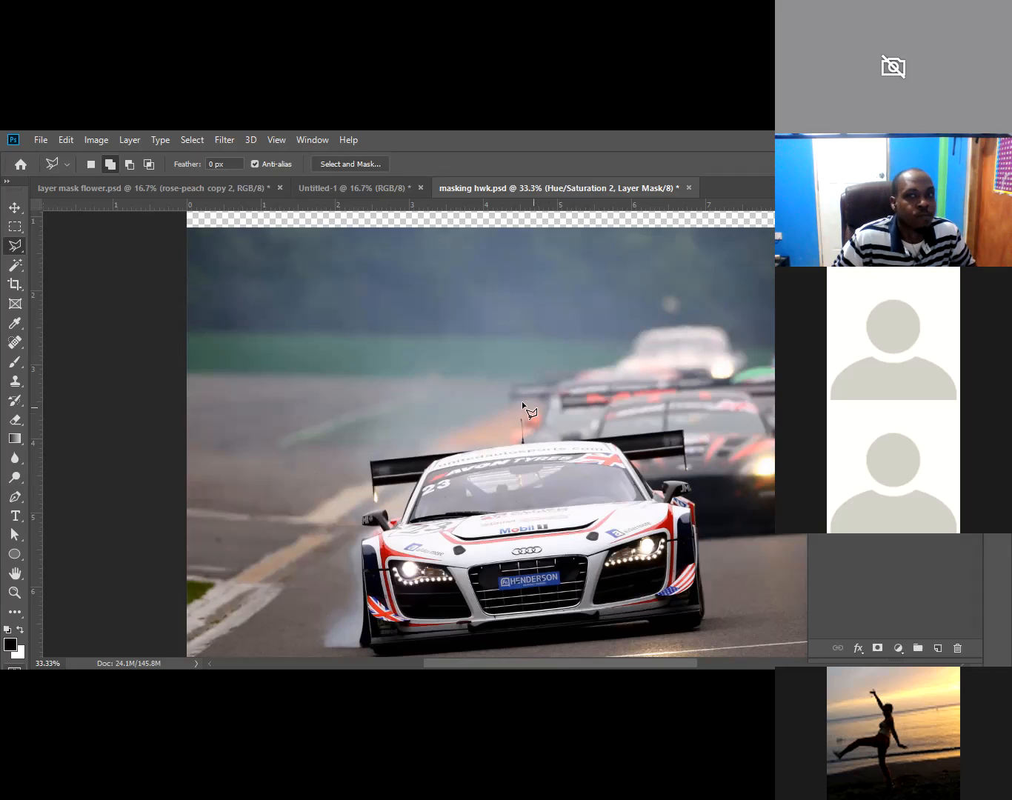
click(553, 345)
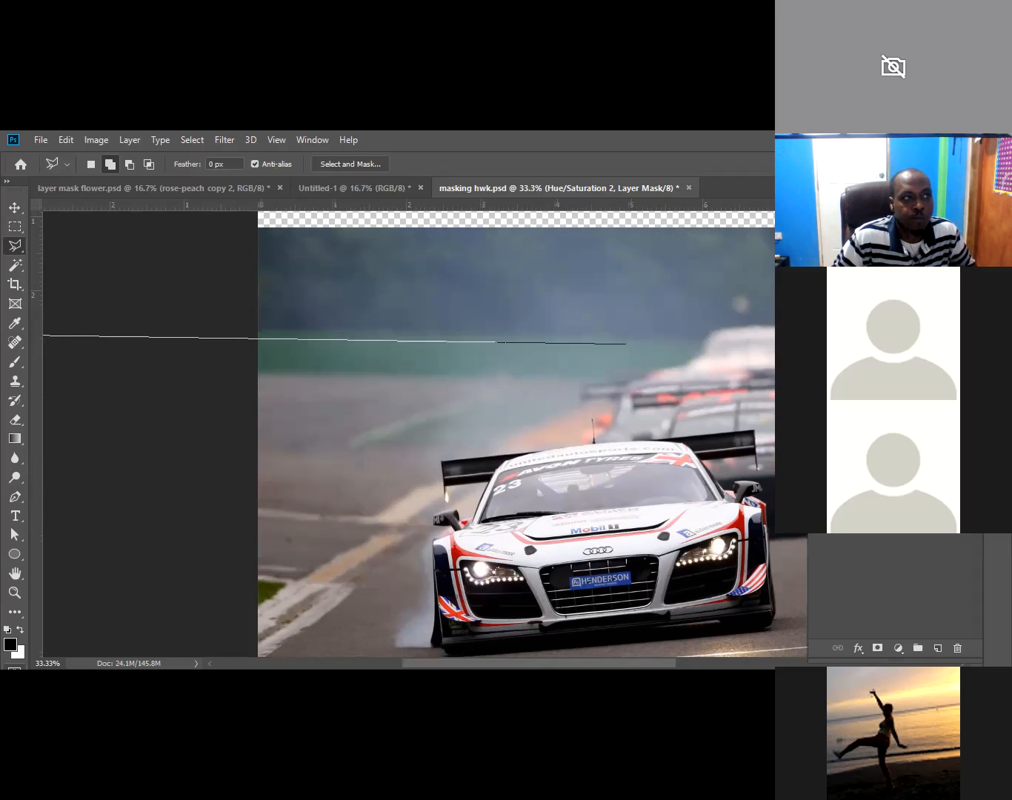
key(Escape)
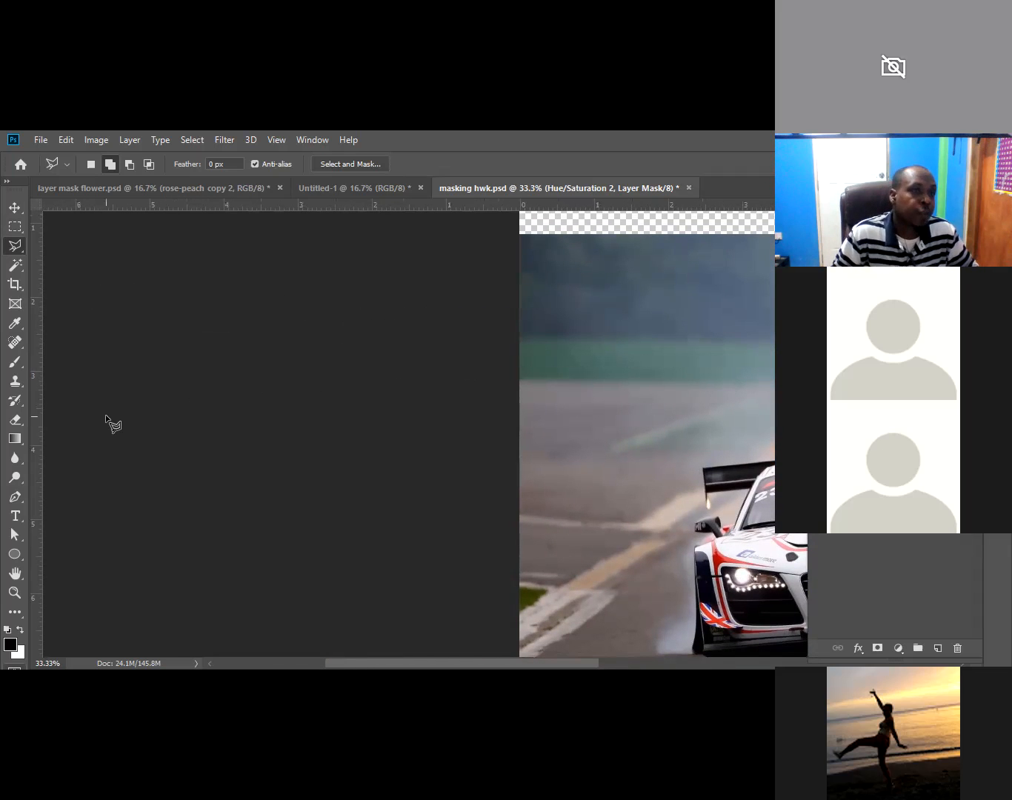